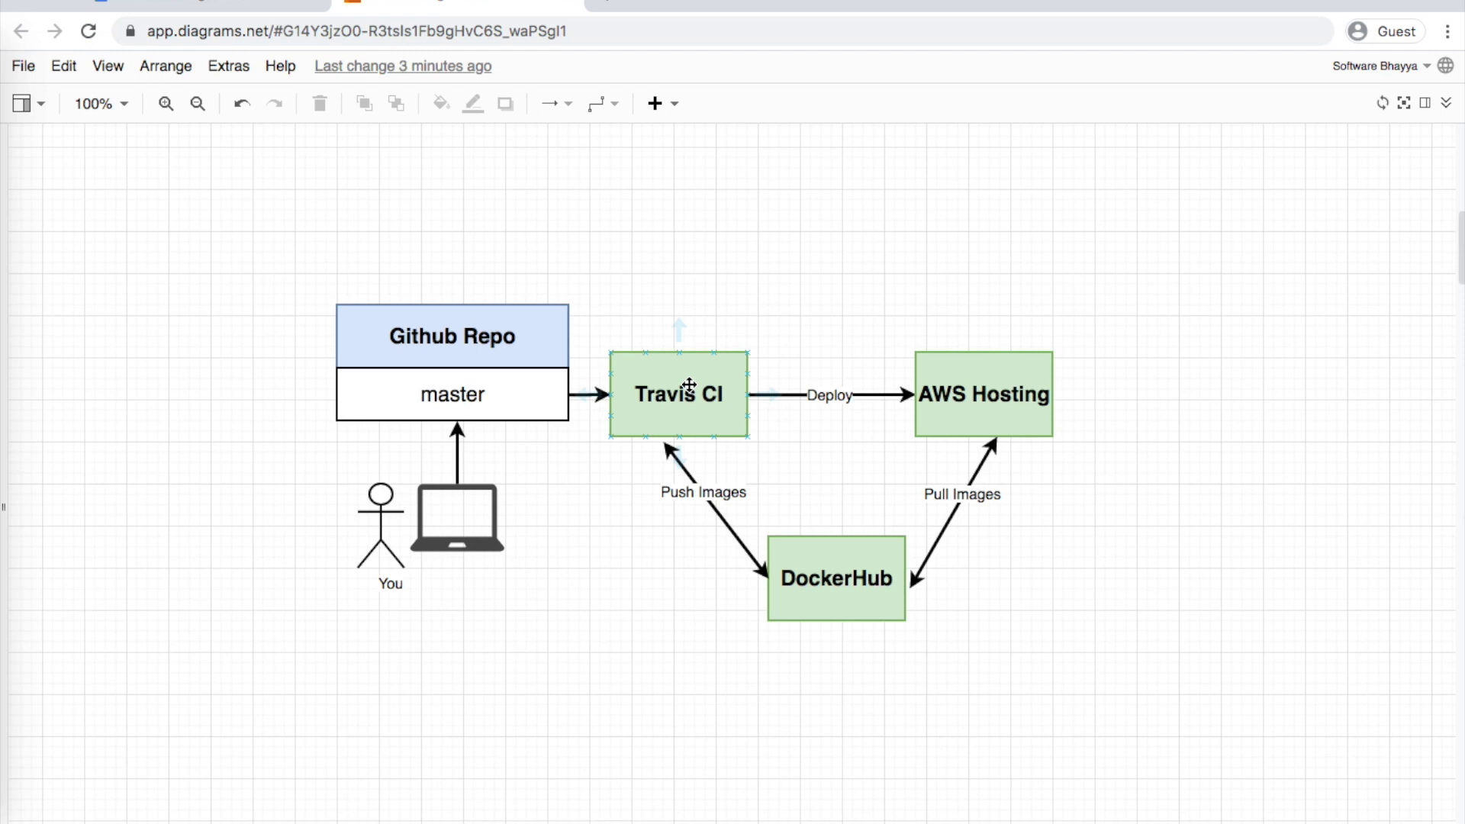
Point out the Docker Hub box and AWS's card-required cell in the pricing table, then open a new tab
click(857, 592)
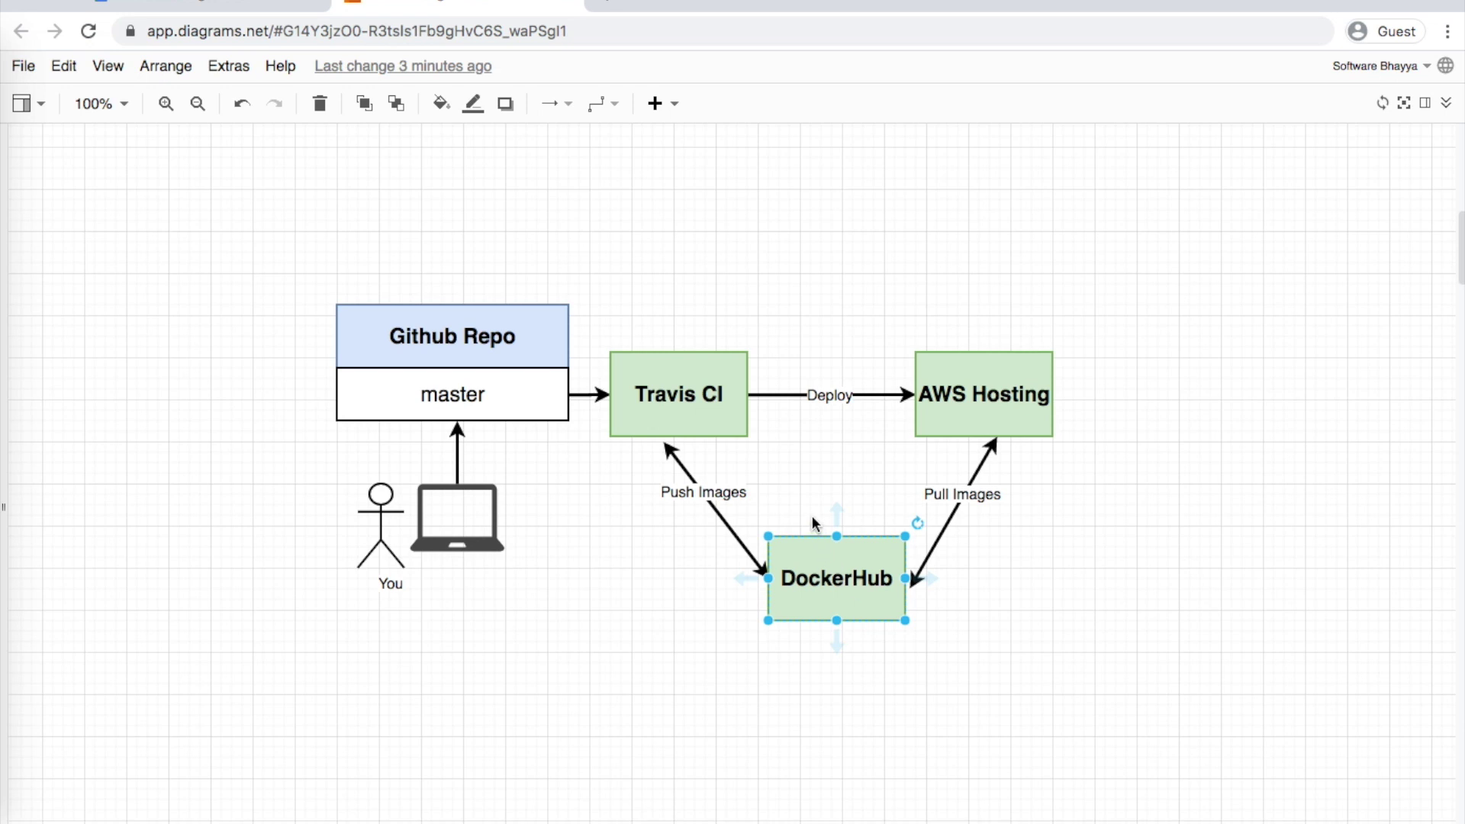
click(804, 478)
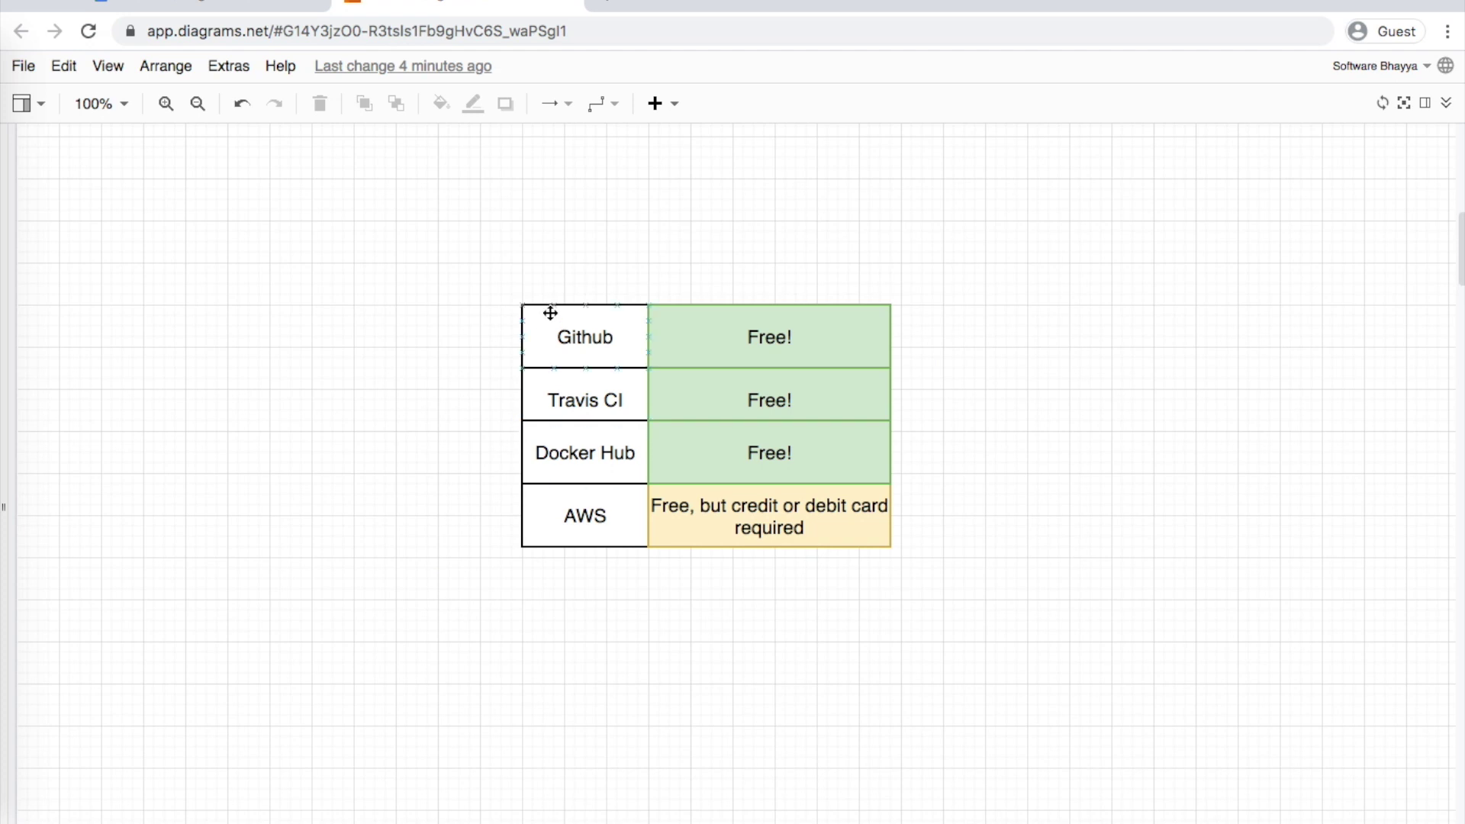
click(589, 509)
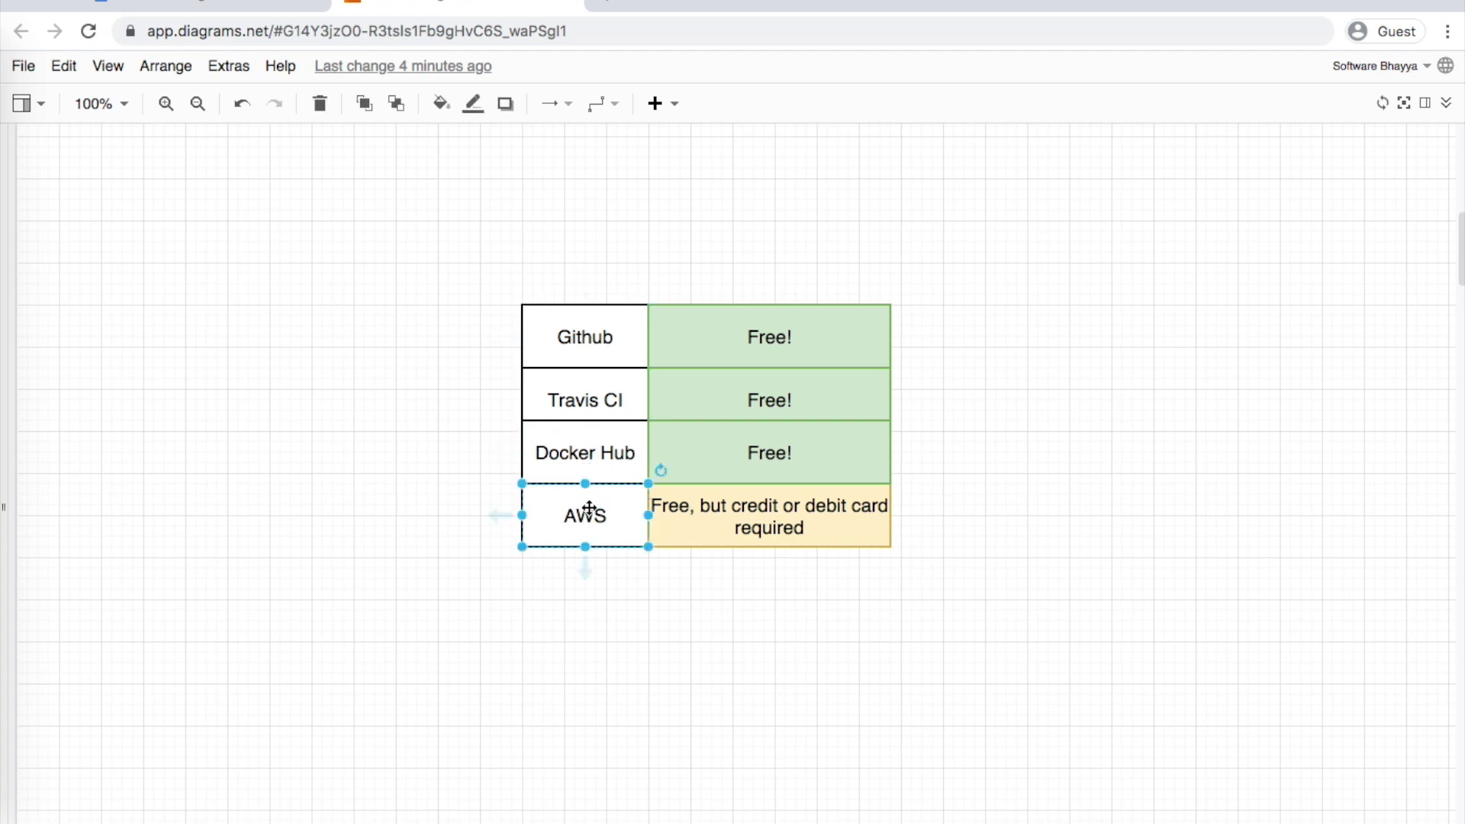
click(702, 579)
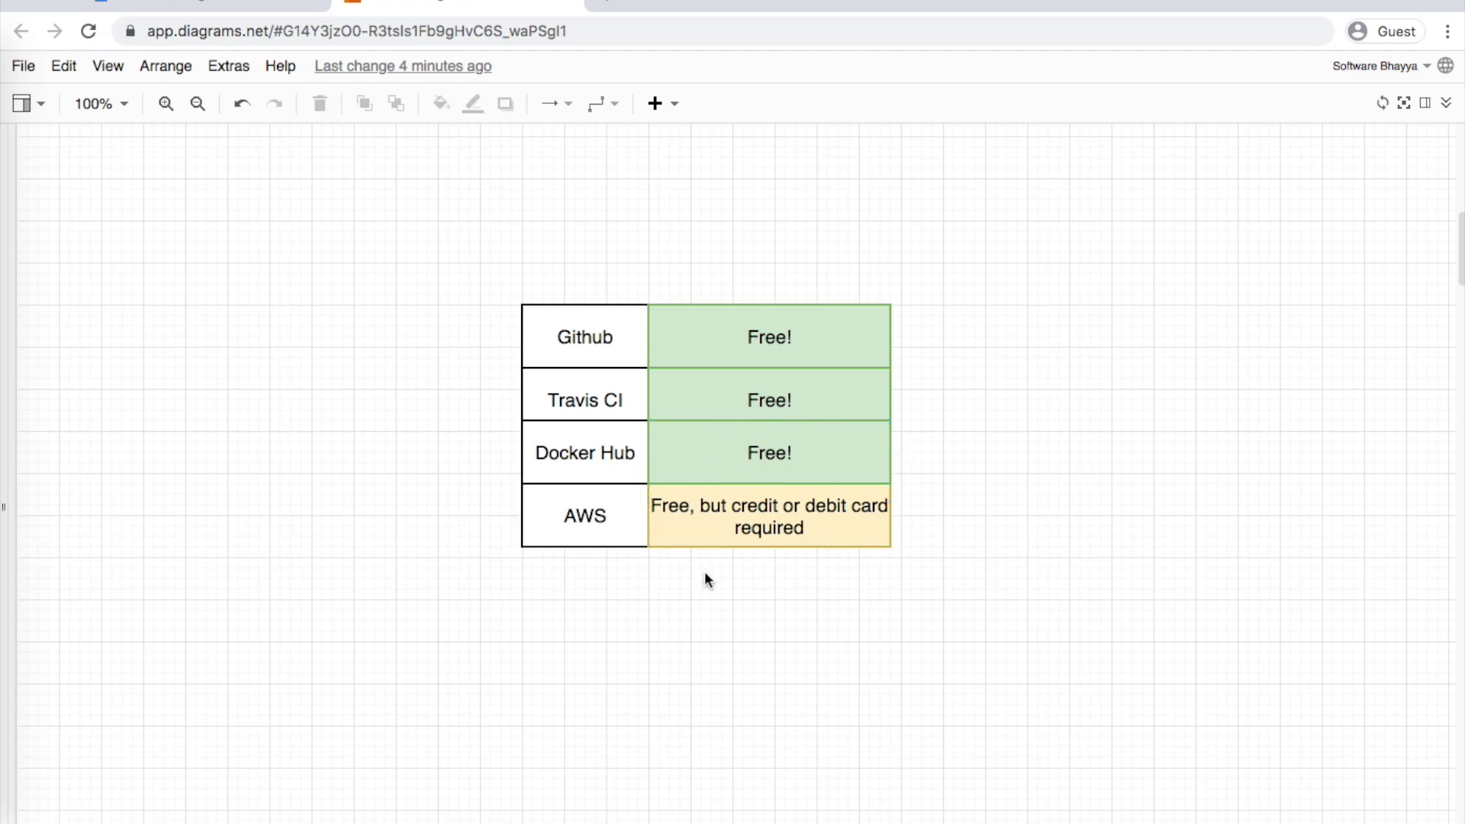
click(693, 507)
click(603, 3)
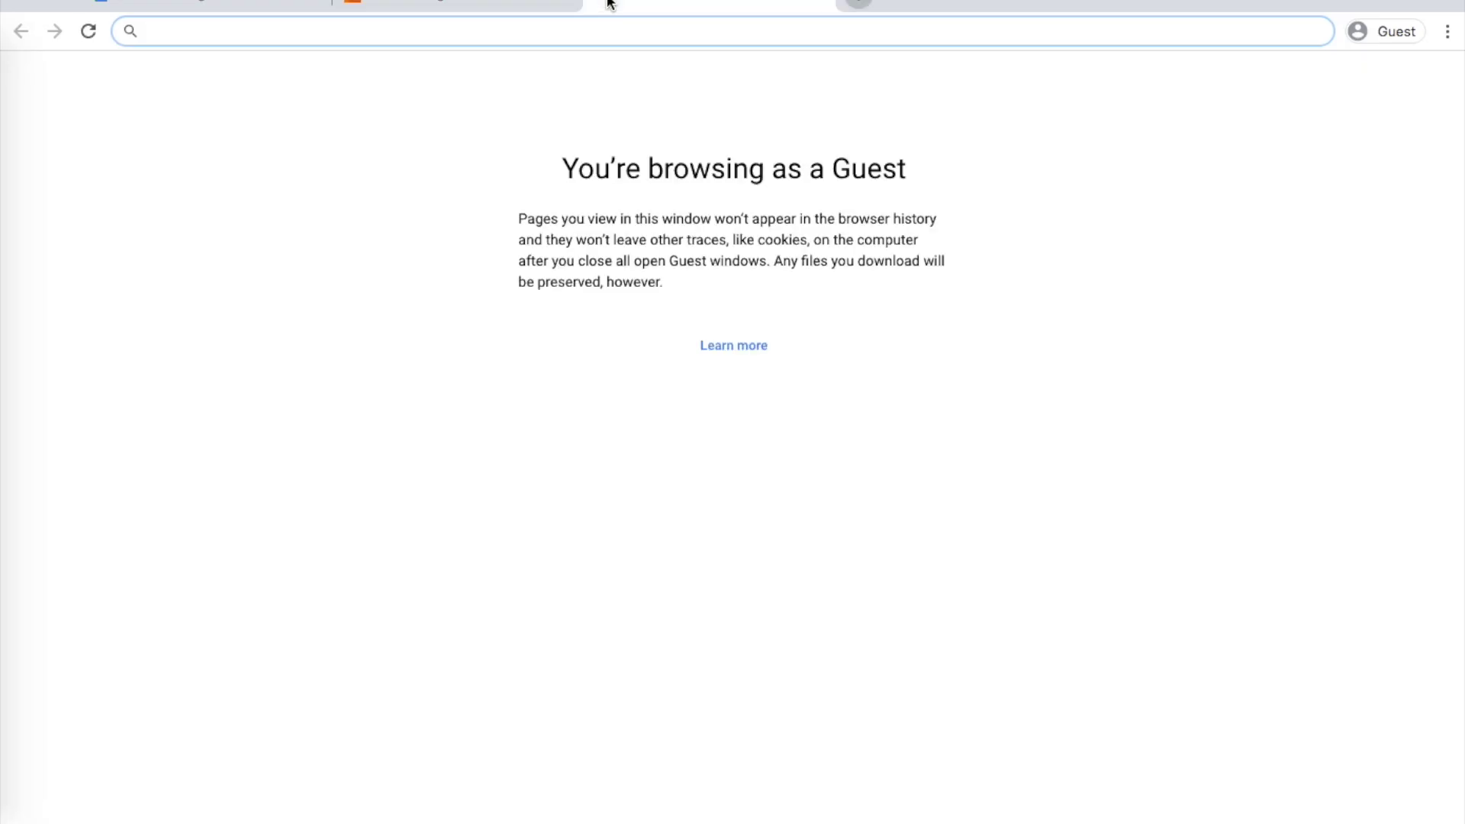
Go to github.com and open the account sign-up page
text(github.c)
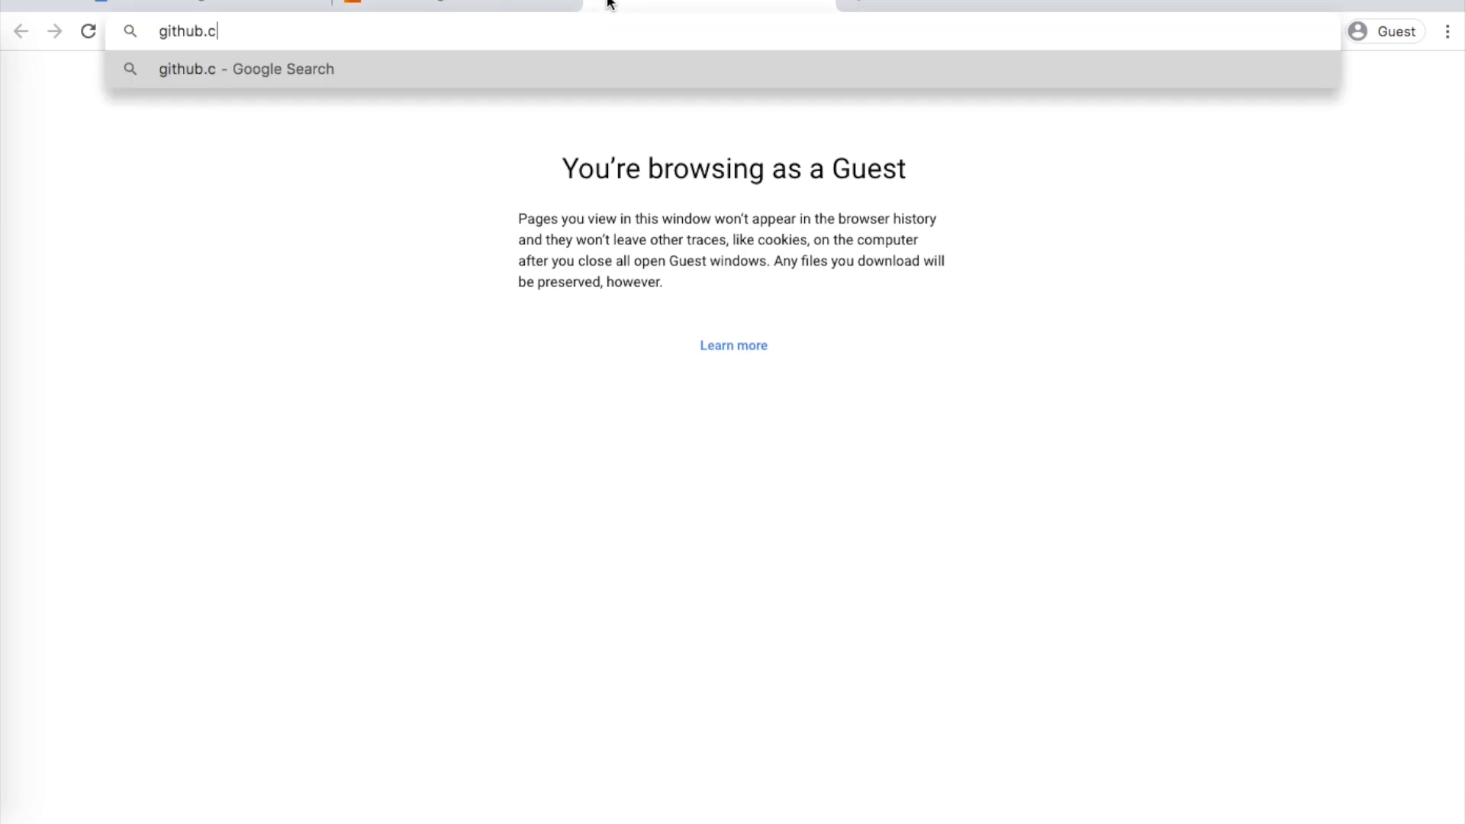
text(m)
key(BackSpace)
text(om)
key(Return)
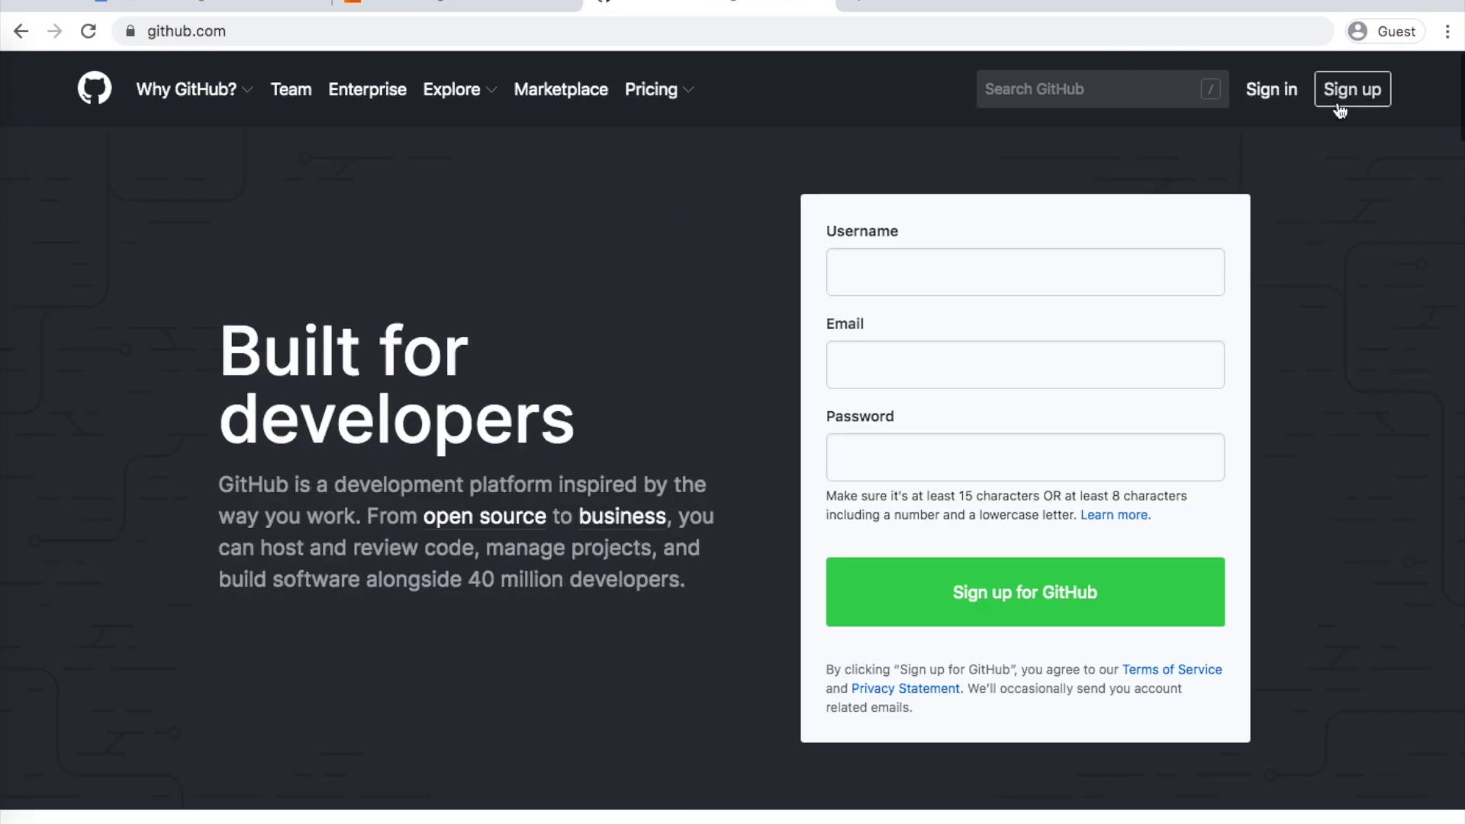
click(1362, 92)
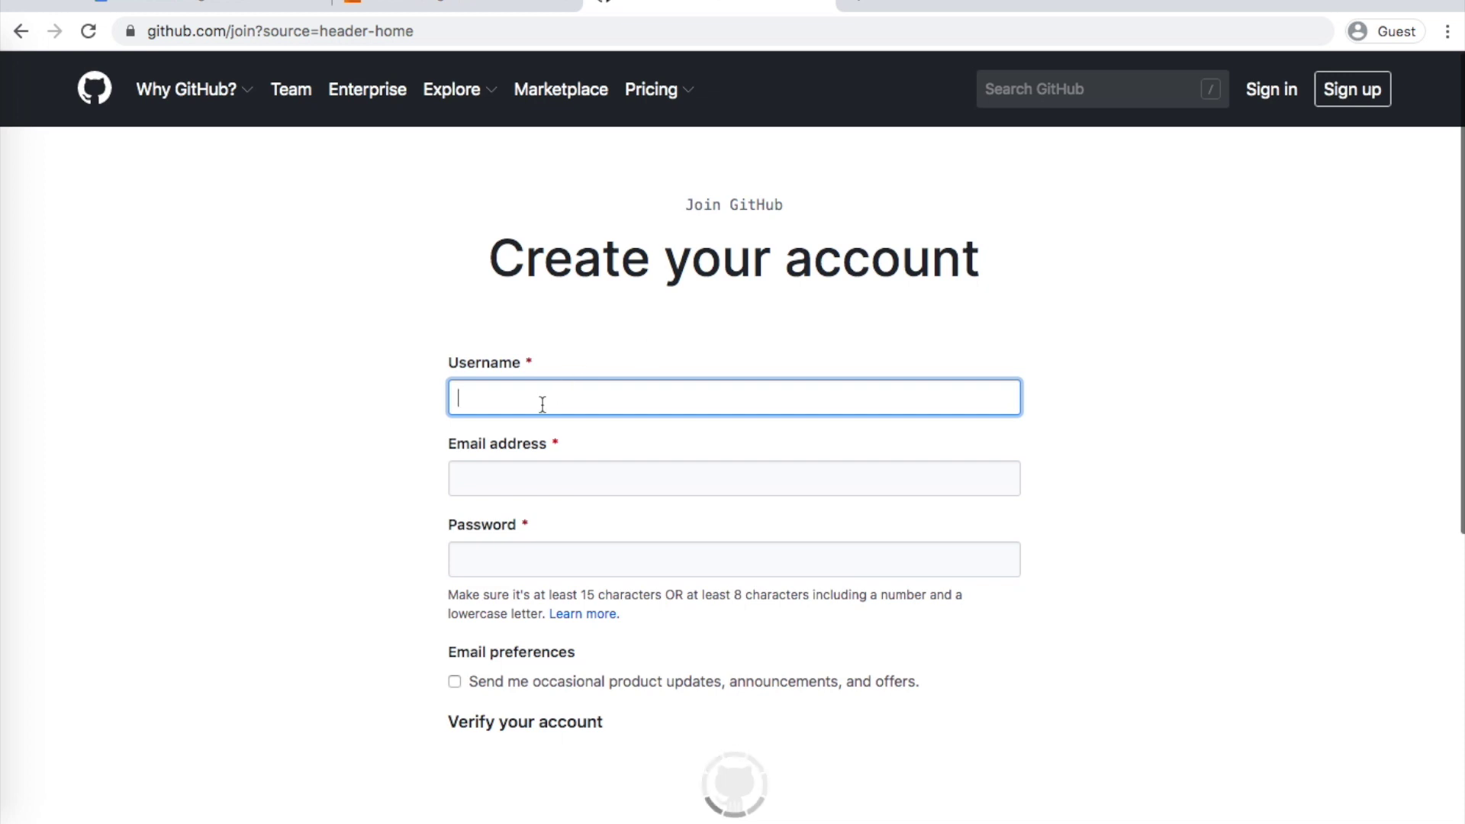
Enter a username, the e-mail address and a password in the Create your account form
text(software-bhayya)
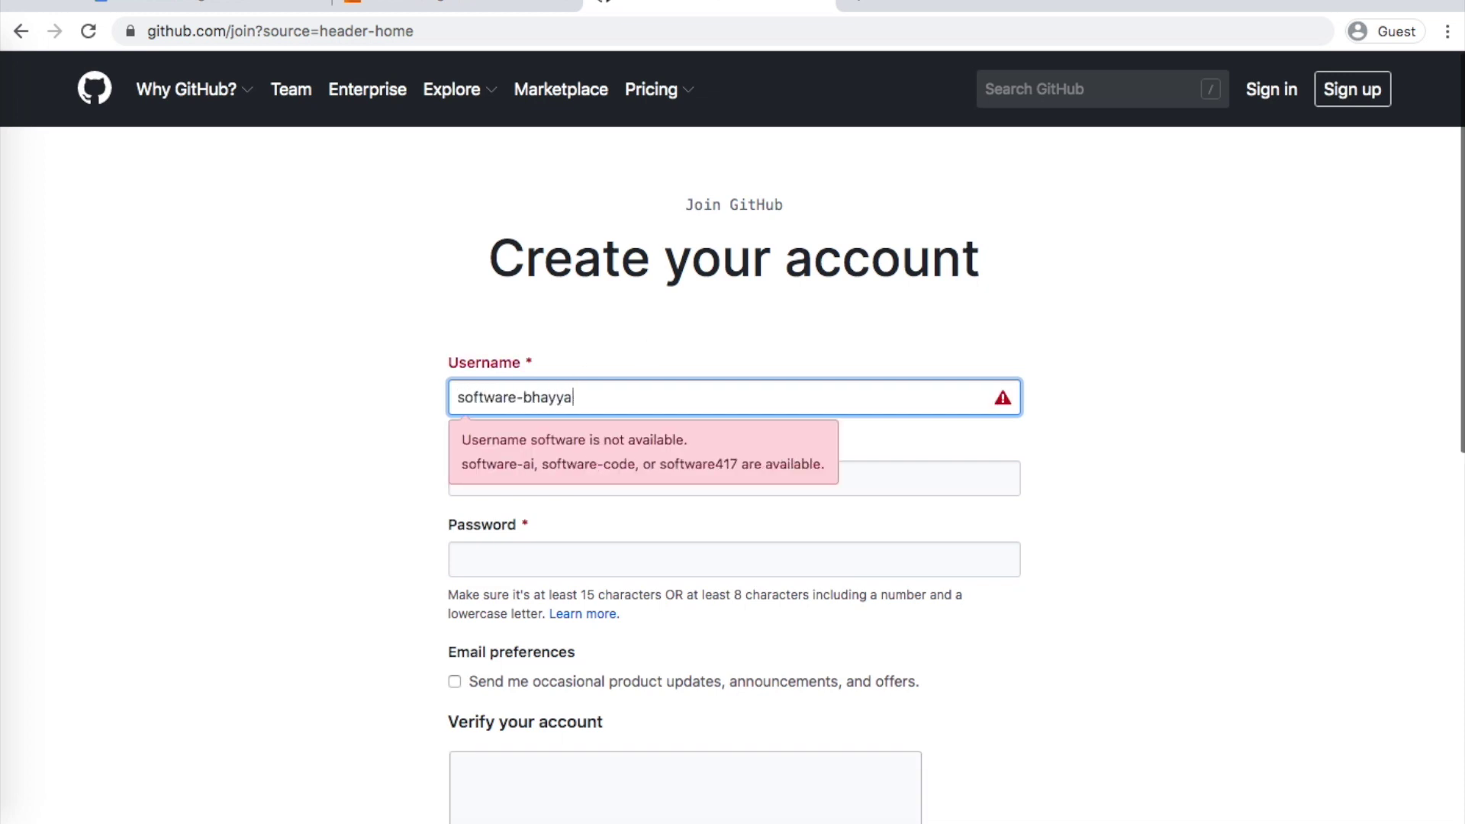
key(Tab)
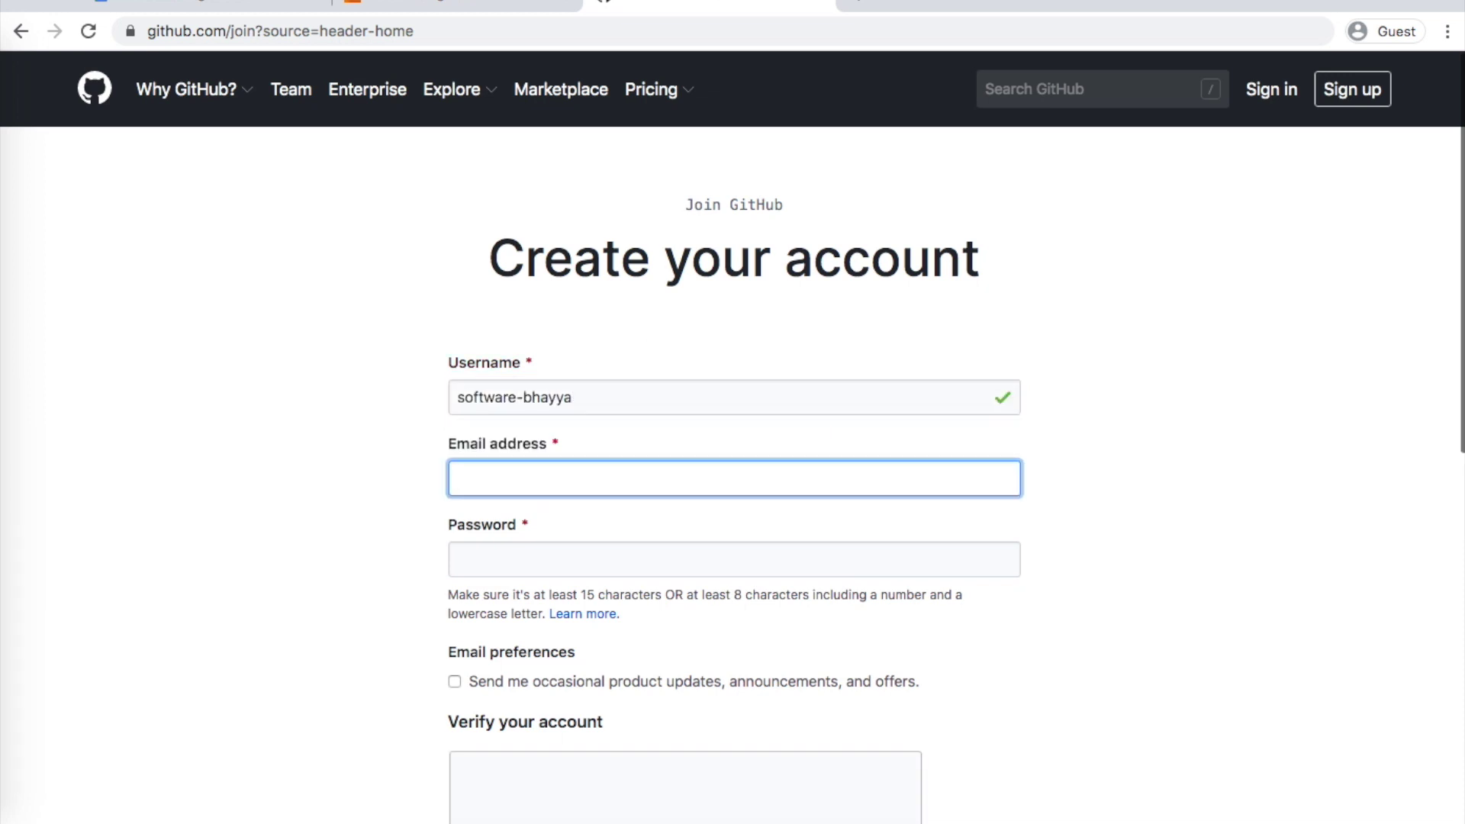
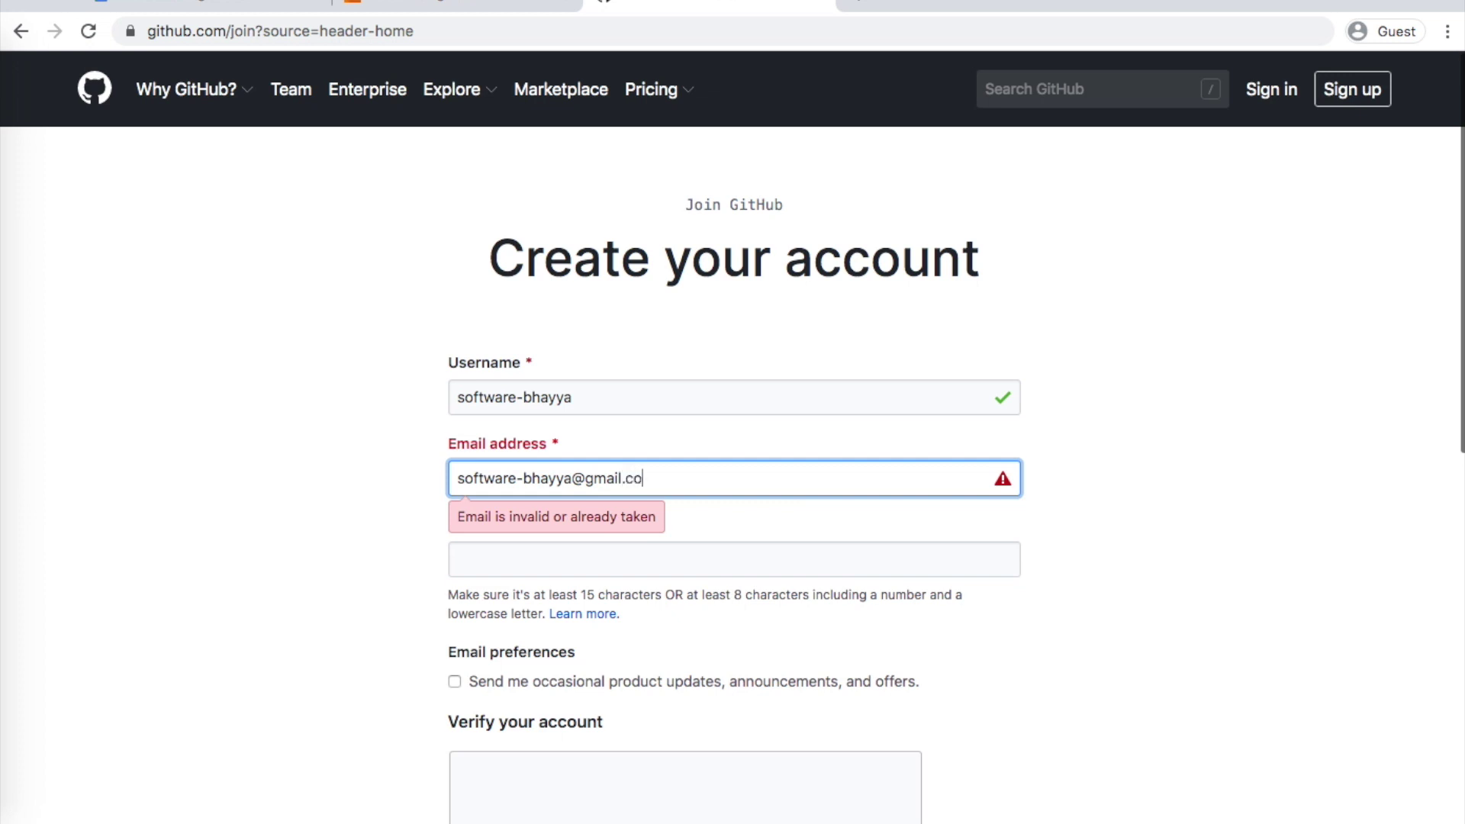
click(512, 571)
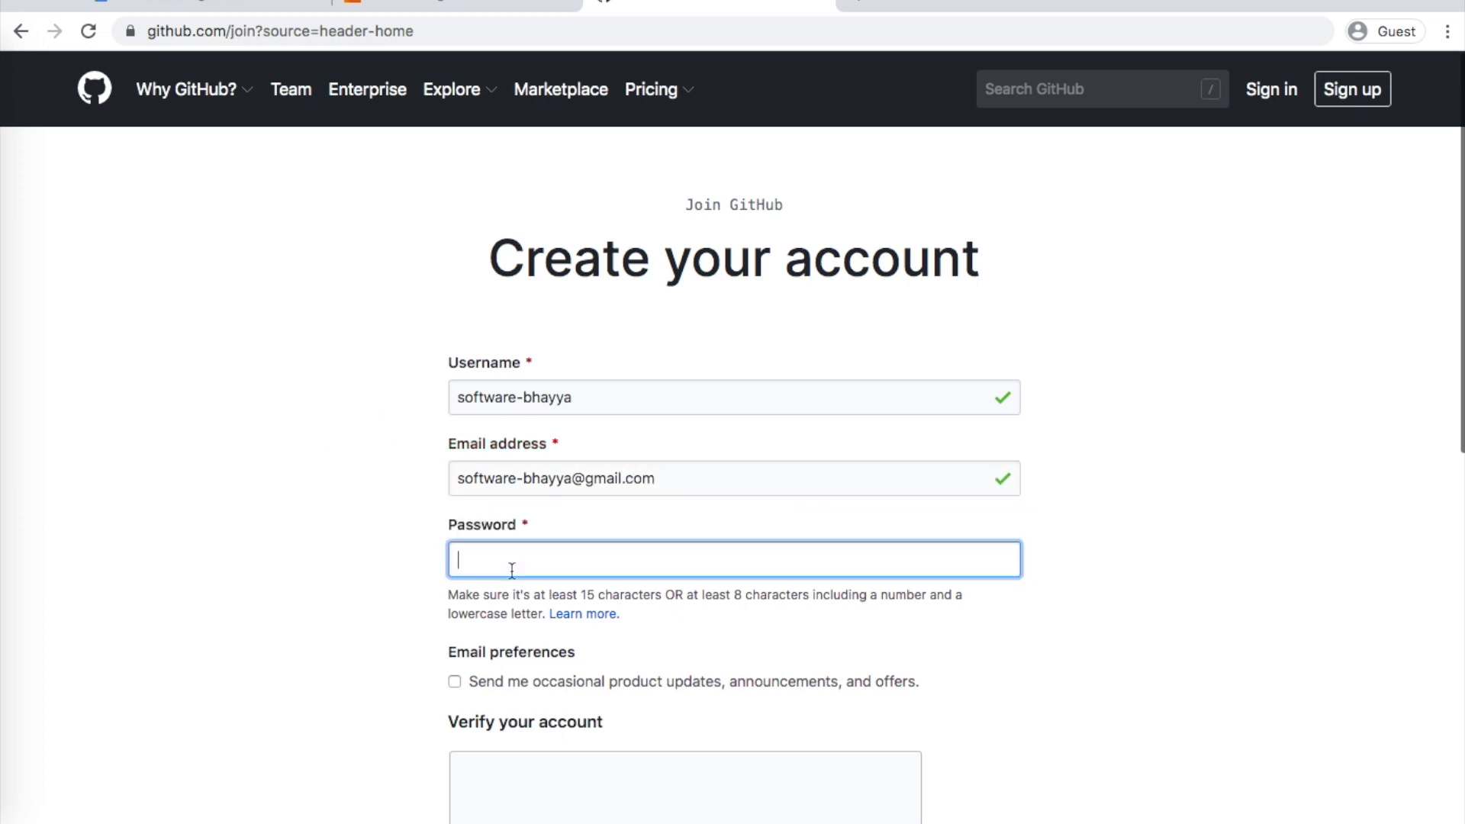
text(•••••)
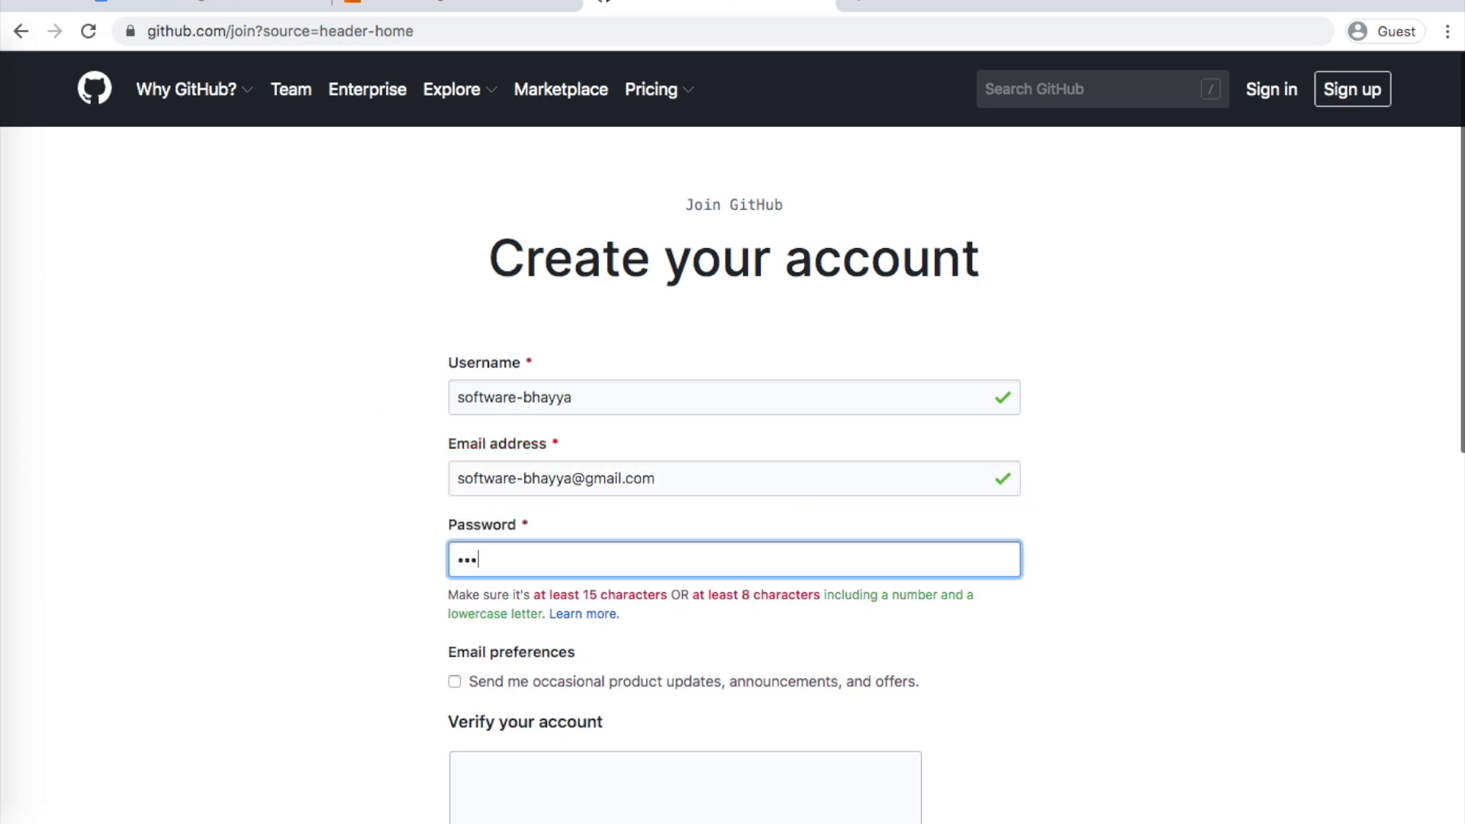
text(••••)
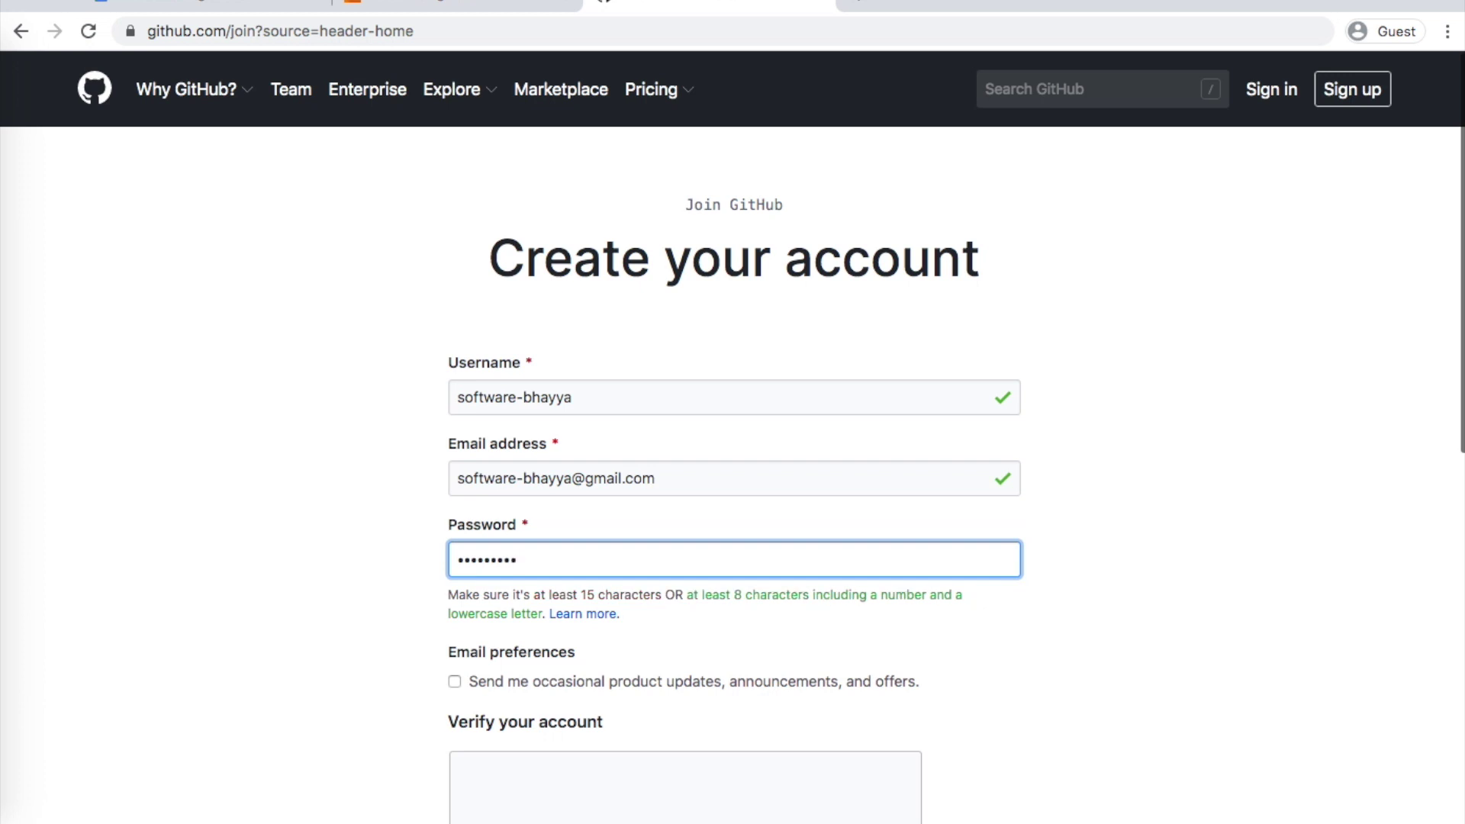
scroll(318, 600, down, 2)
scroll(674, 528, down, 3)
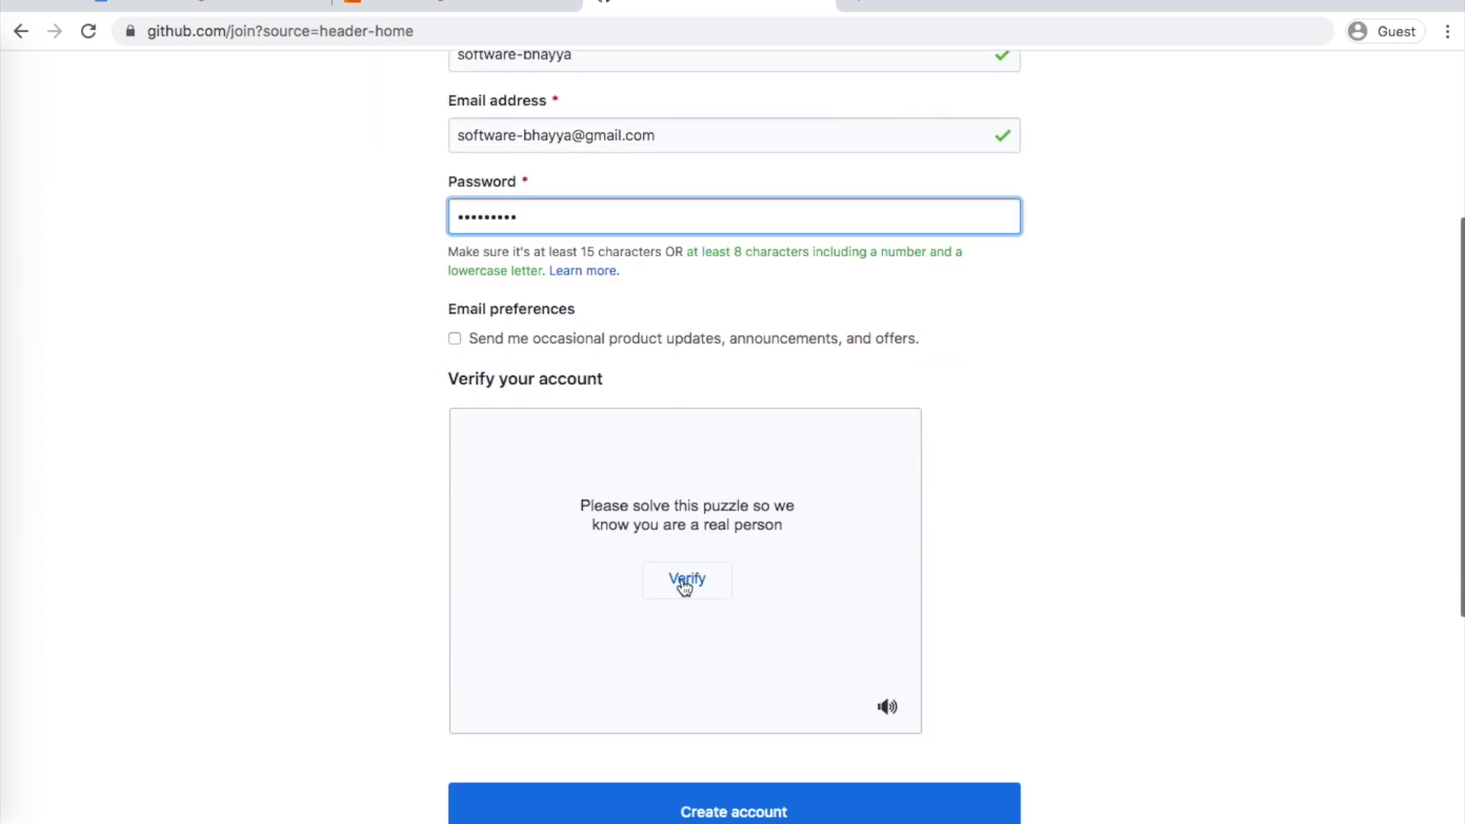
Pass the verification puzzle by rotating the animal upright twice, then close the GitHub tab
click(683, 581)
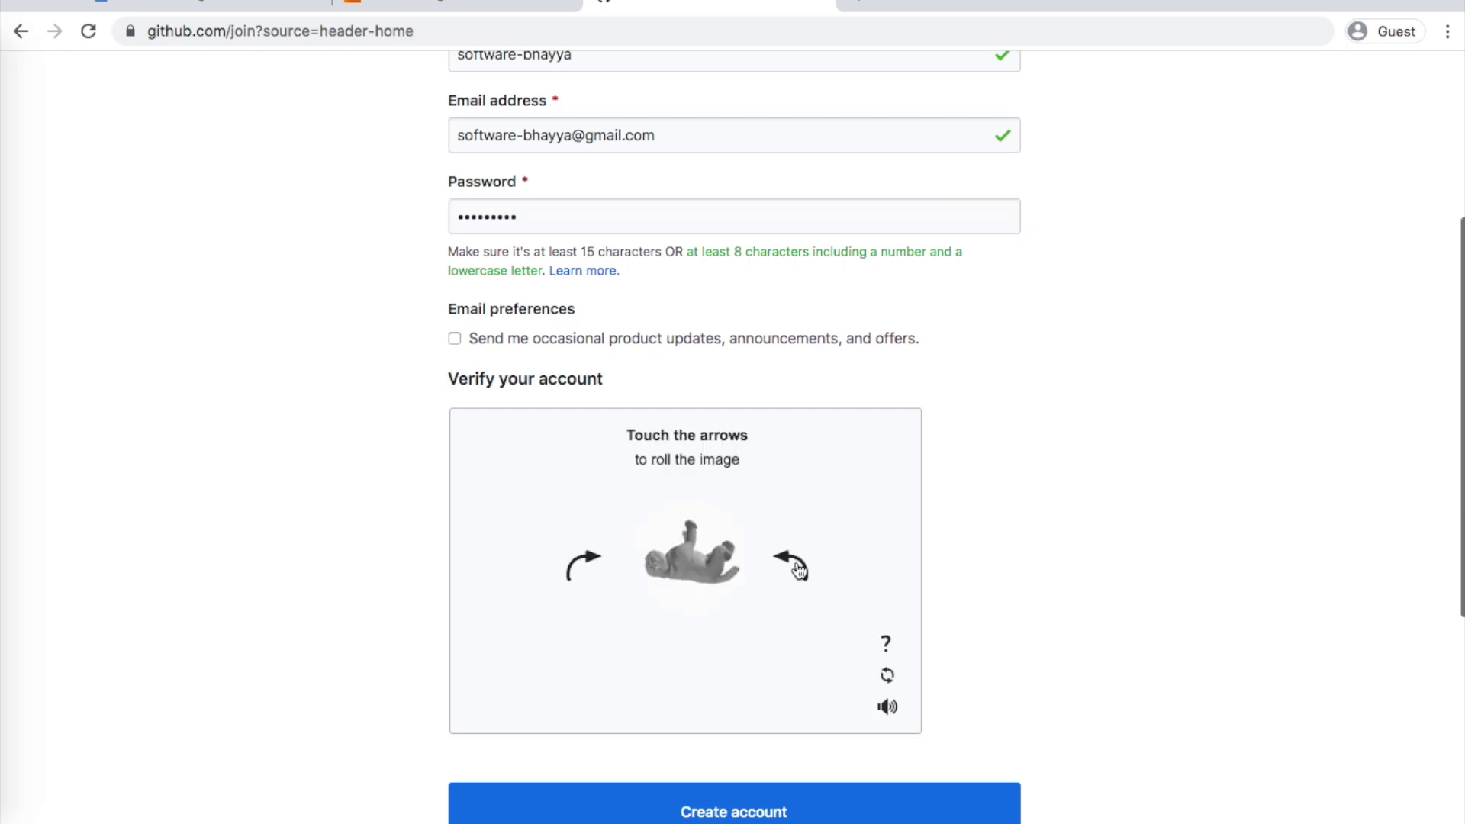
click(798, 569)
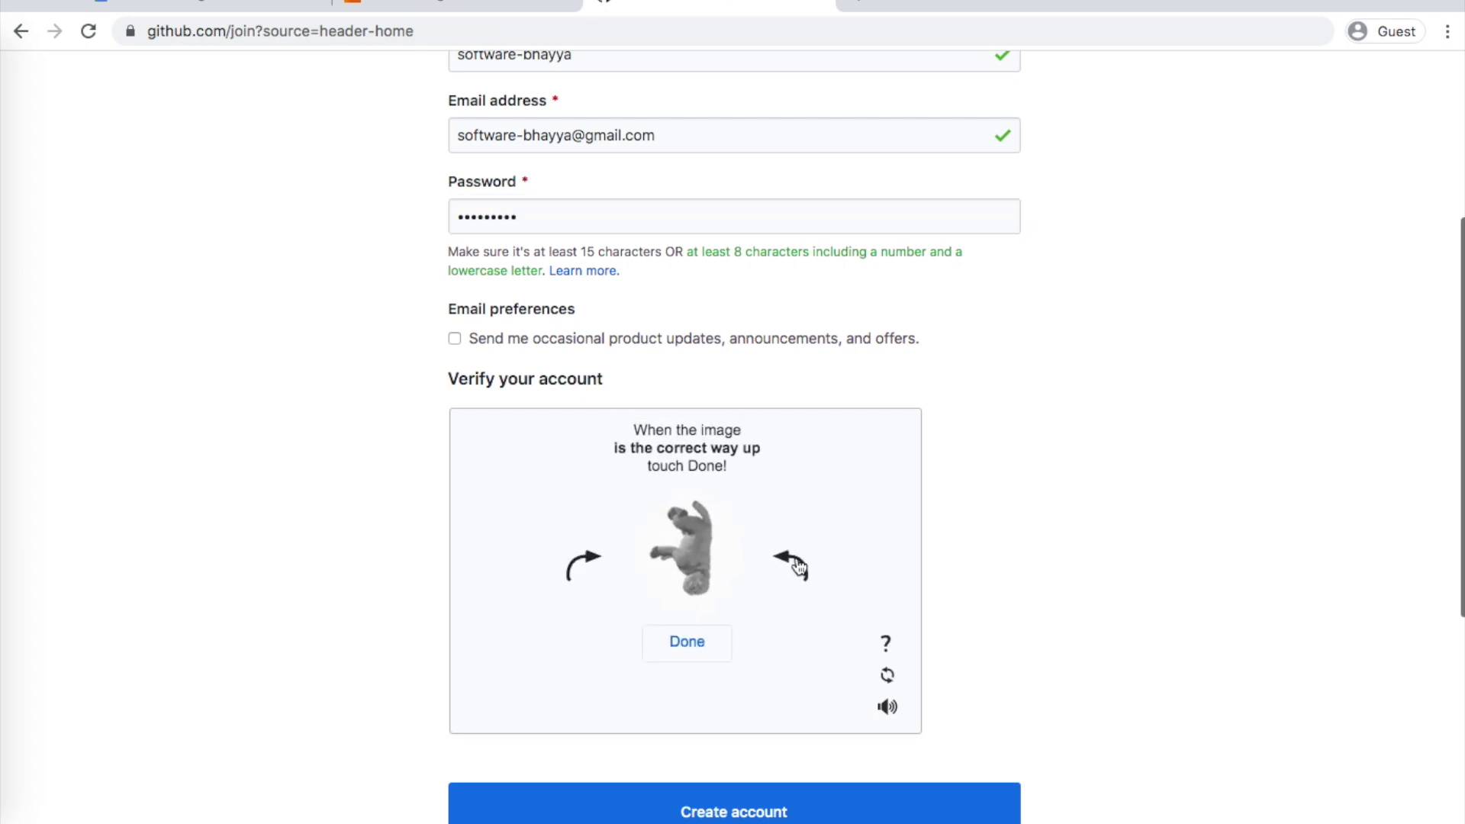
click(798, 569)
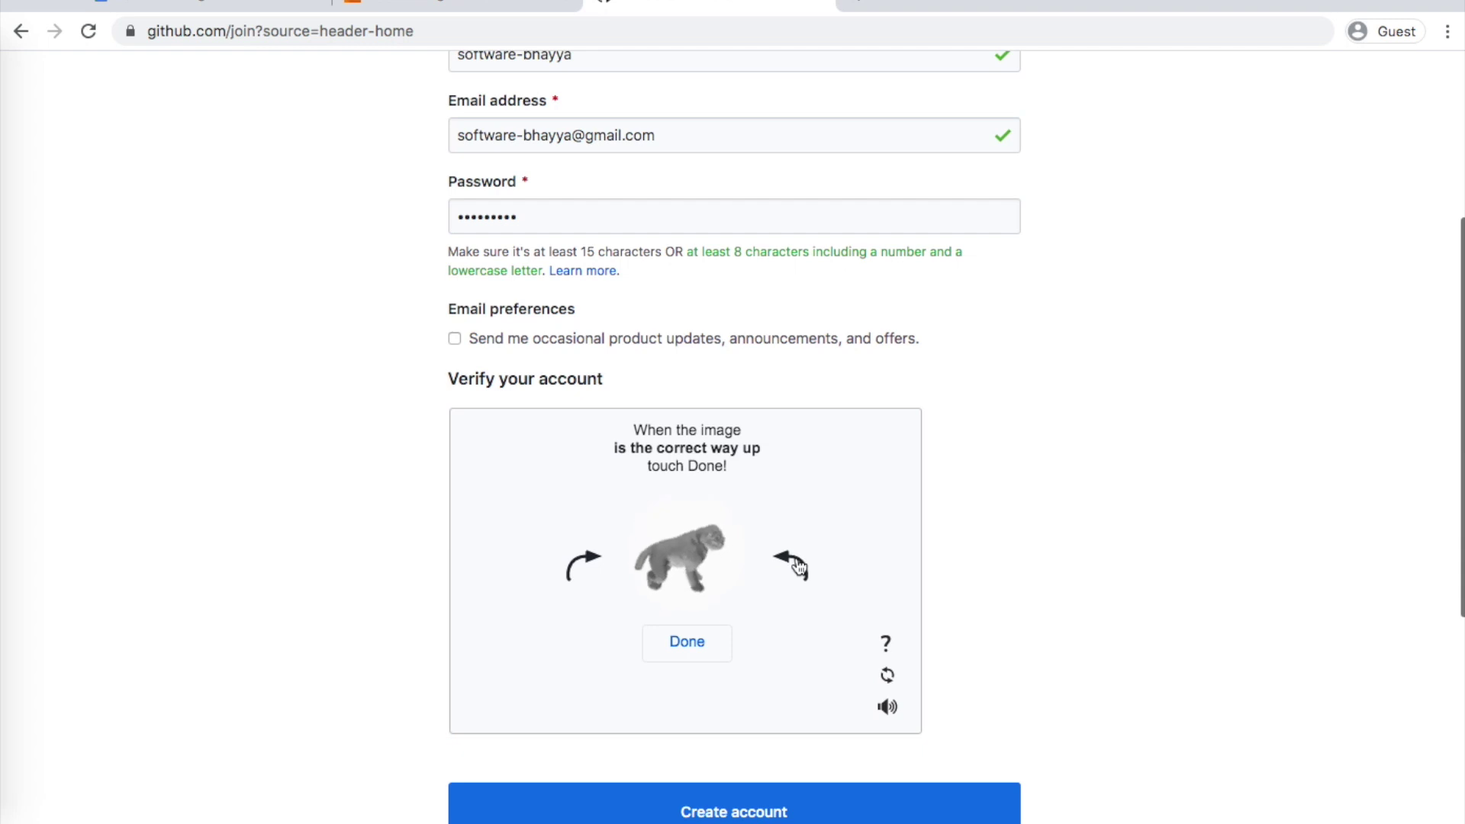
click(686, 647)
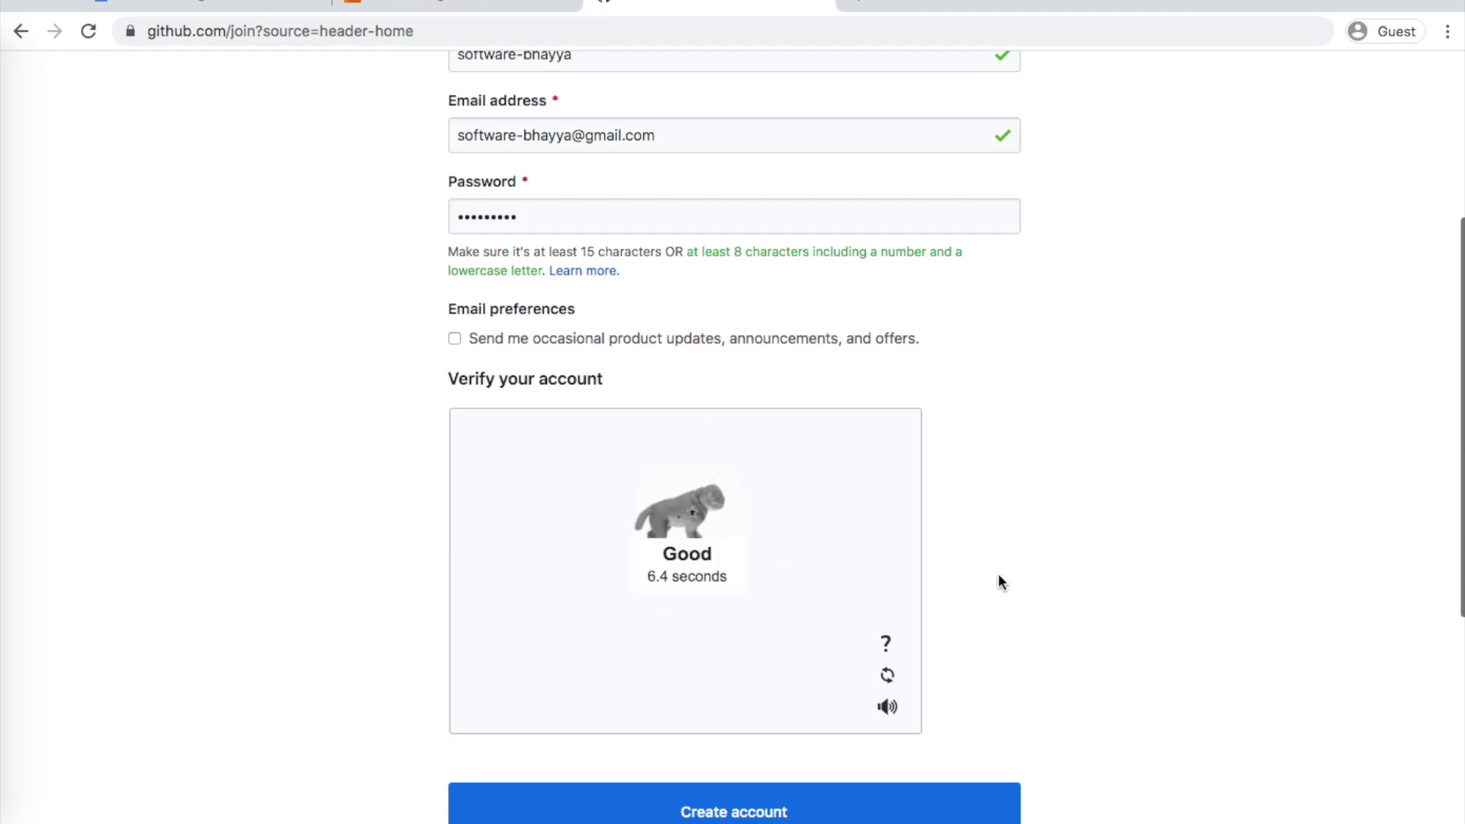
scroll(998, 580, down, 2)
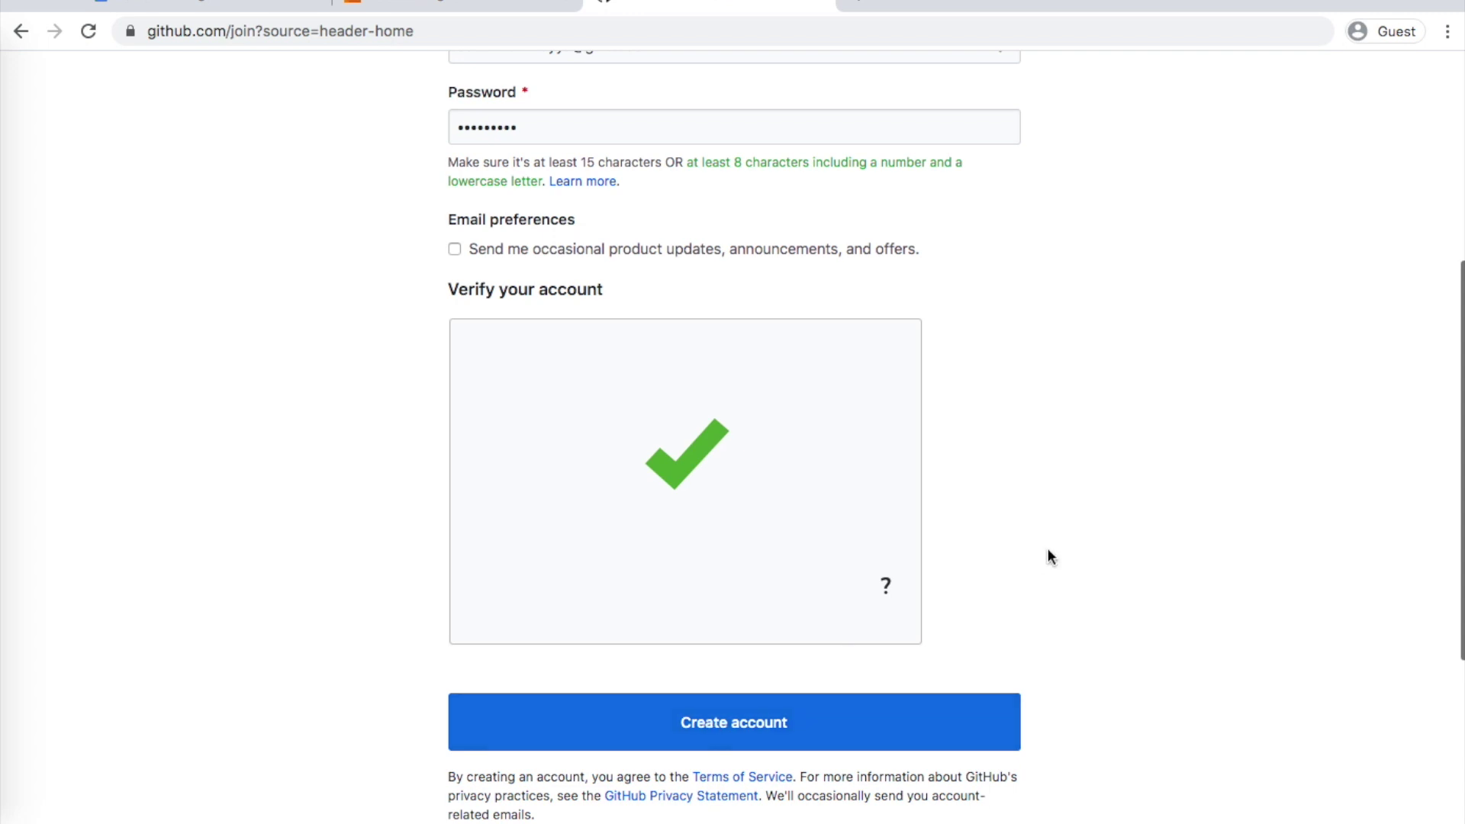
scroll(1047, 556, up, 4)
scroll(1047, 556, down, 5)
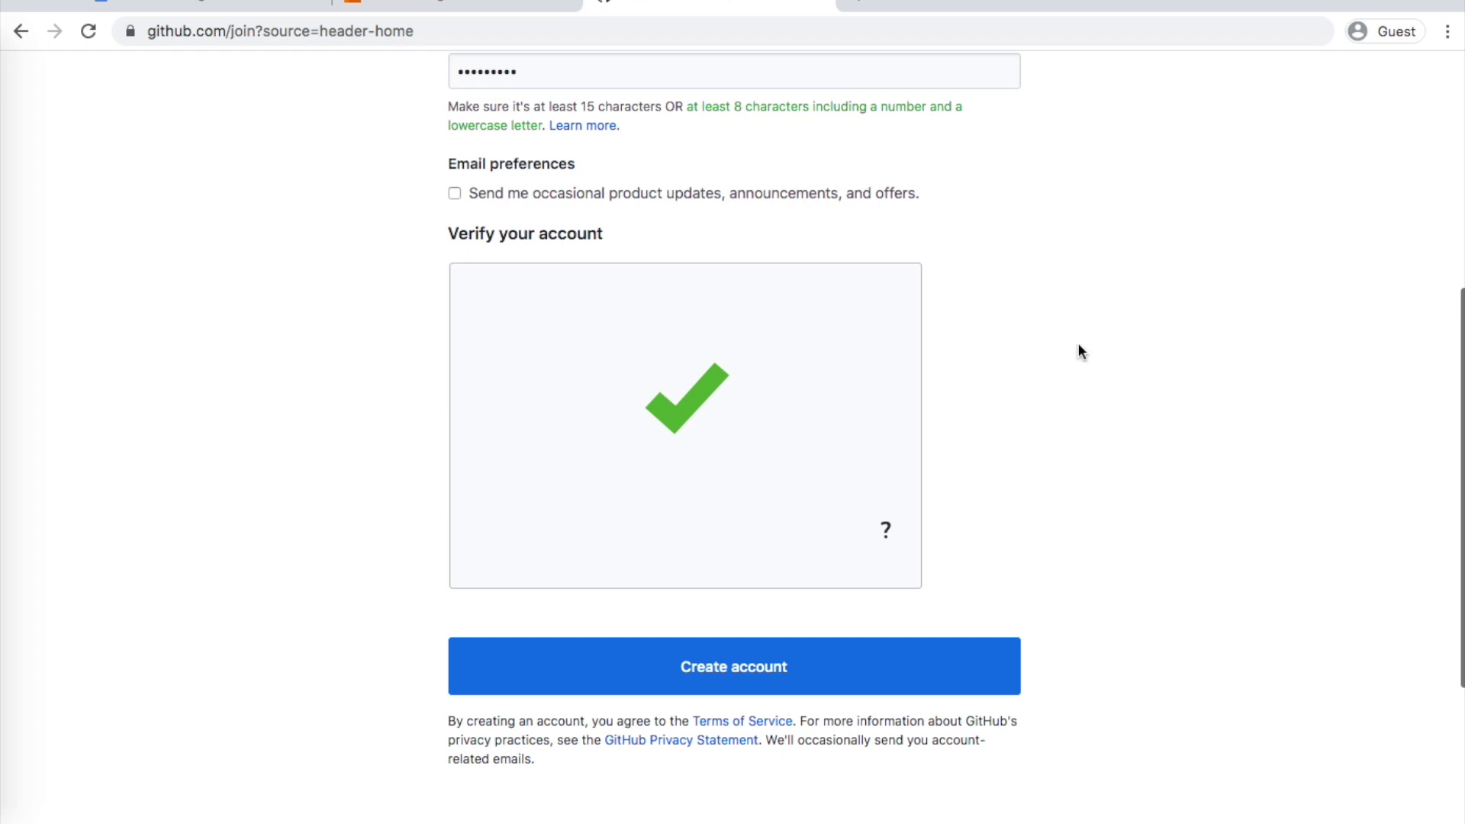
click(820, 4)
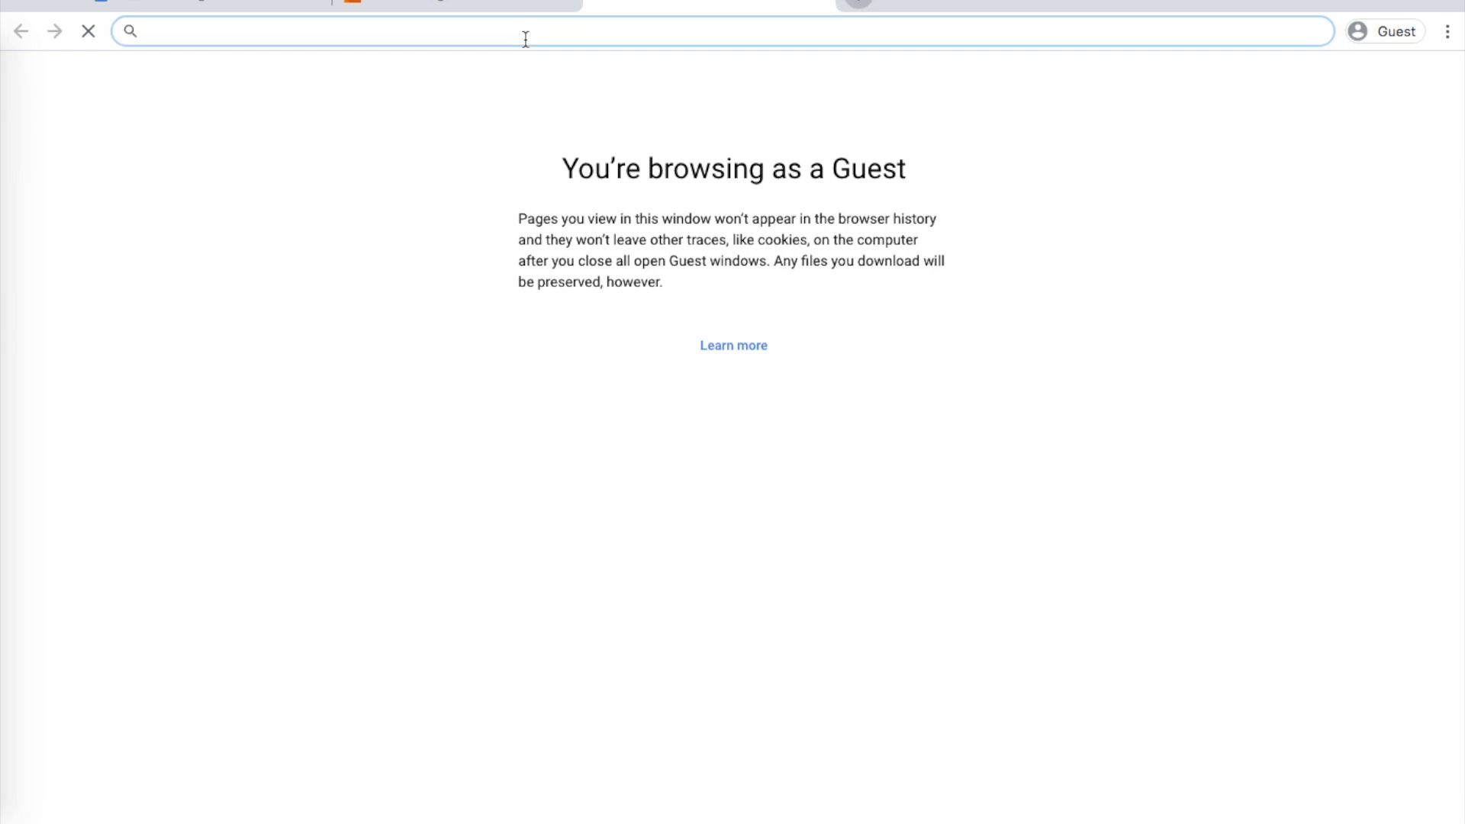
Load travis-ci.org and begin signing up with GitHub
text(travis-ci.)
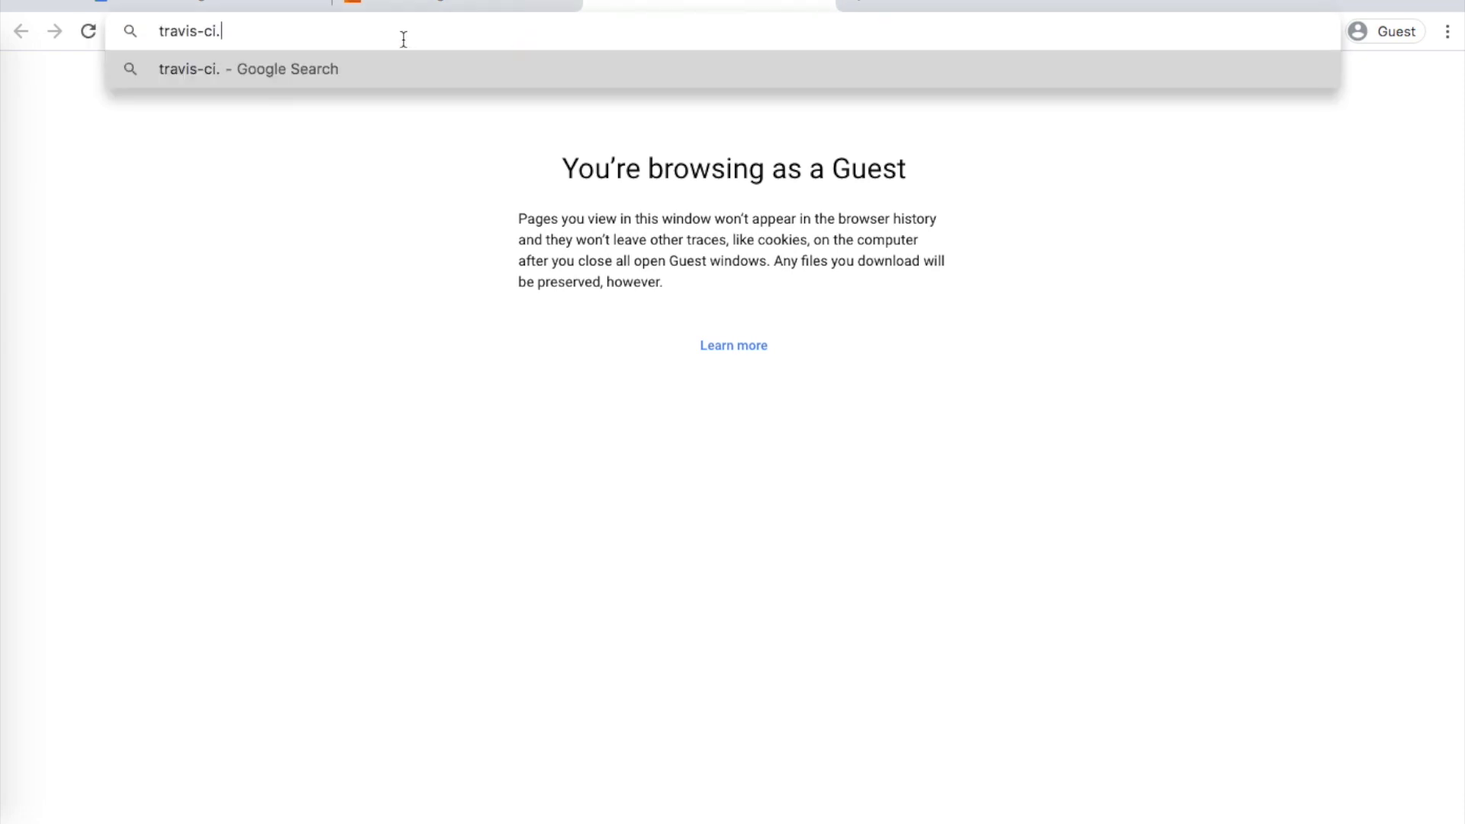
text(org)
key(Return)
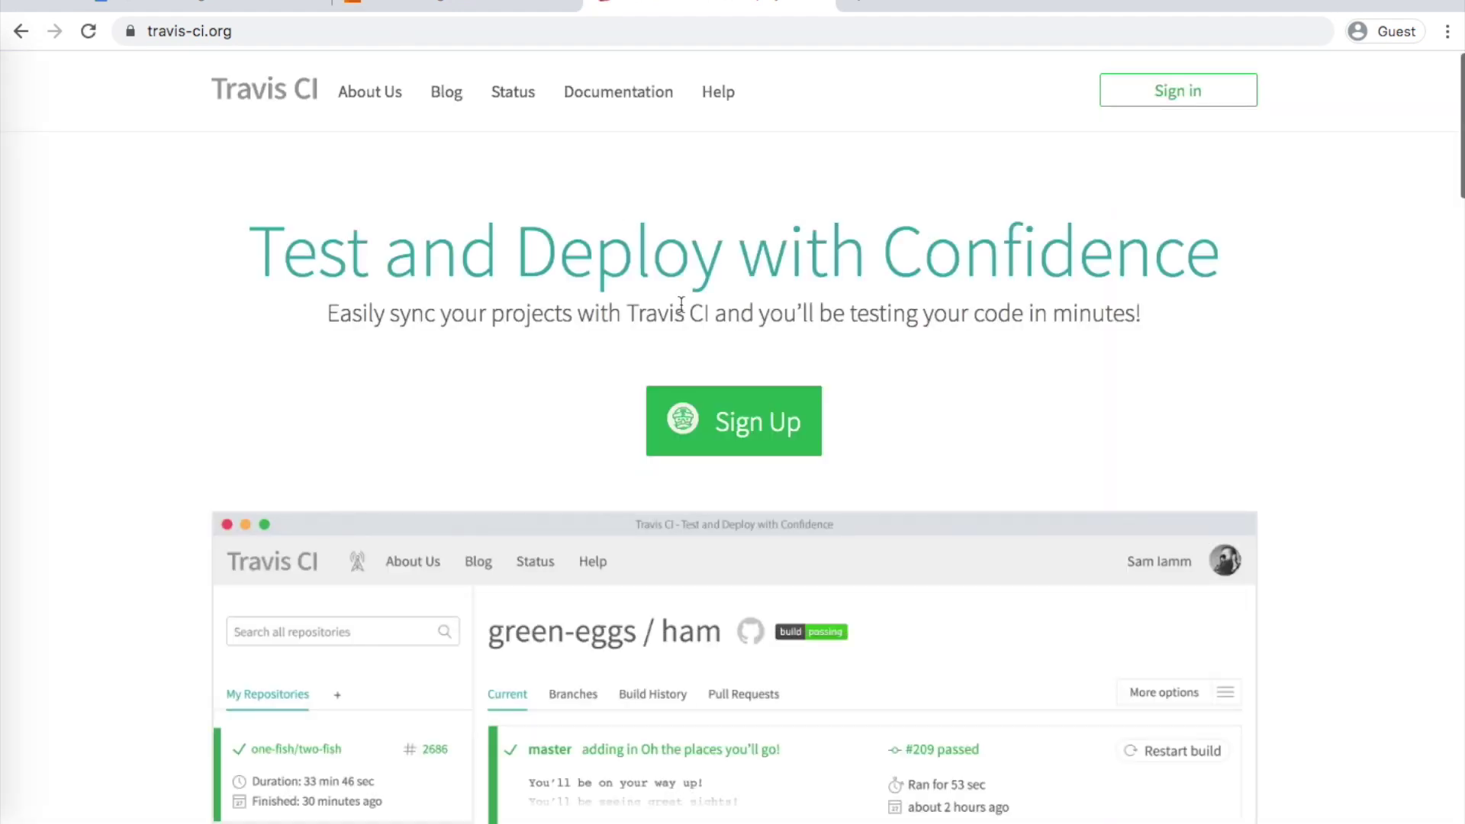
click(765, 427)
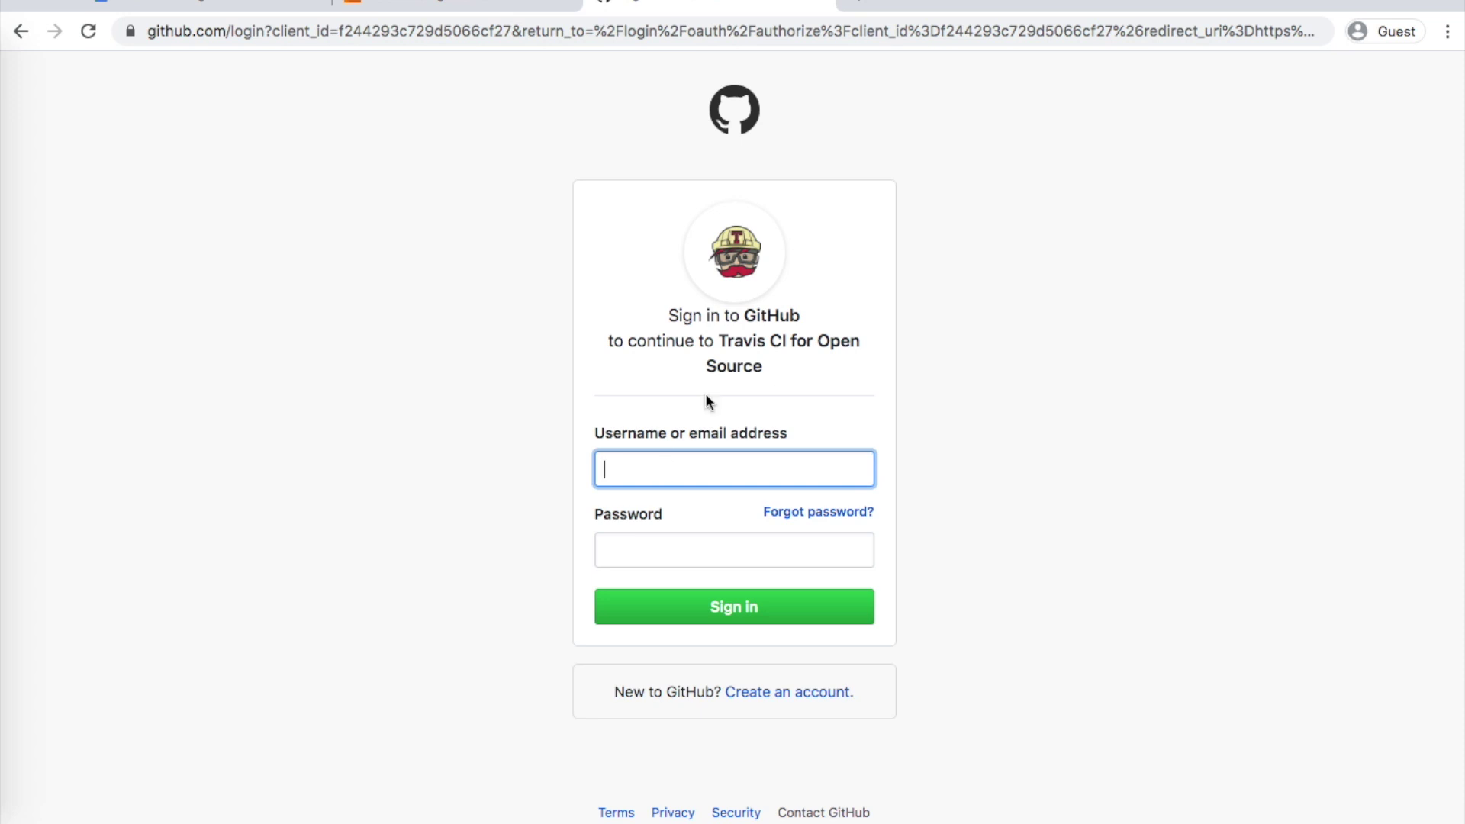
Sign in with the GitHub username and password, then return to the diagrams.net table
text(softwarebhayya)
key(Tab)
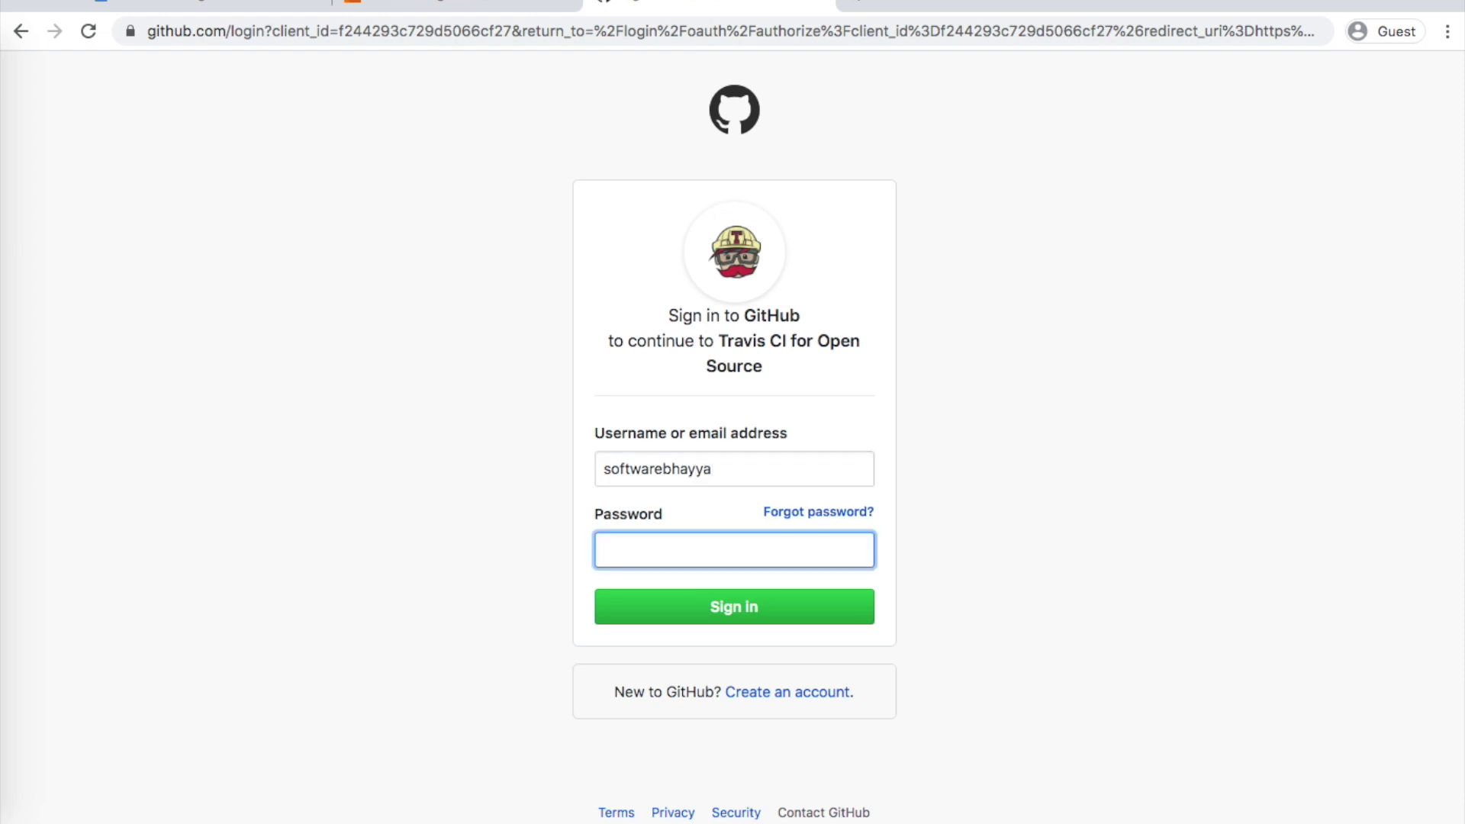
text(***********)
key(Return)
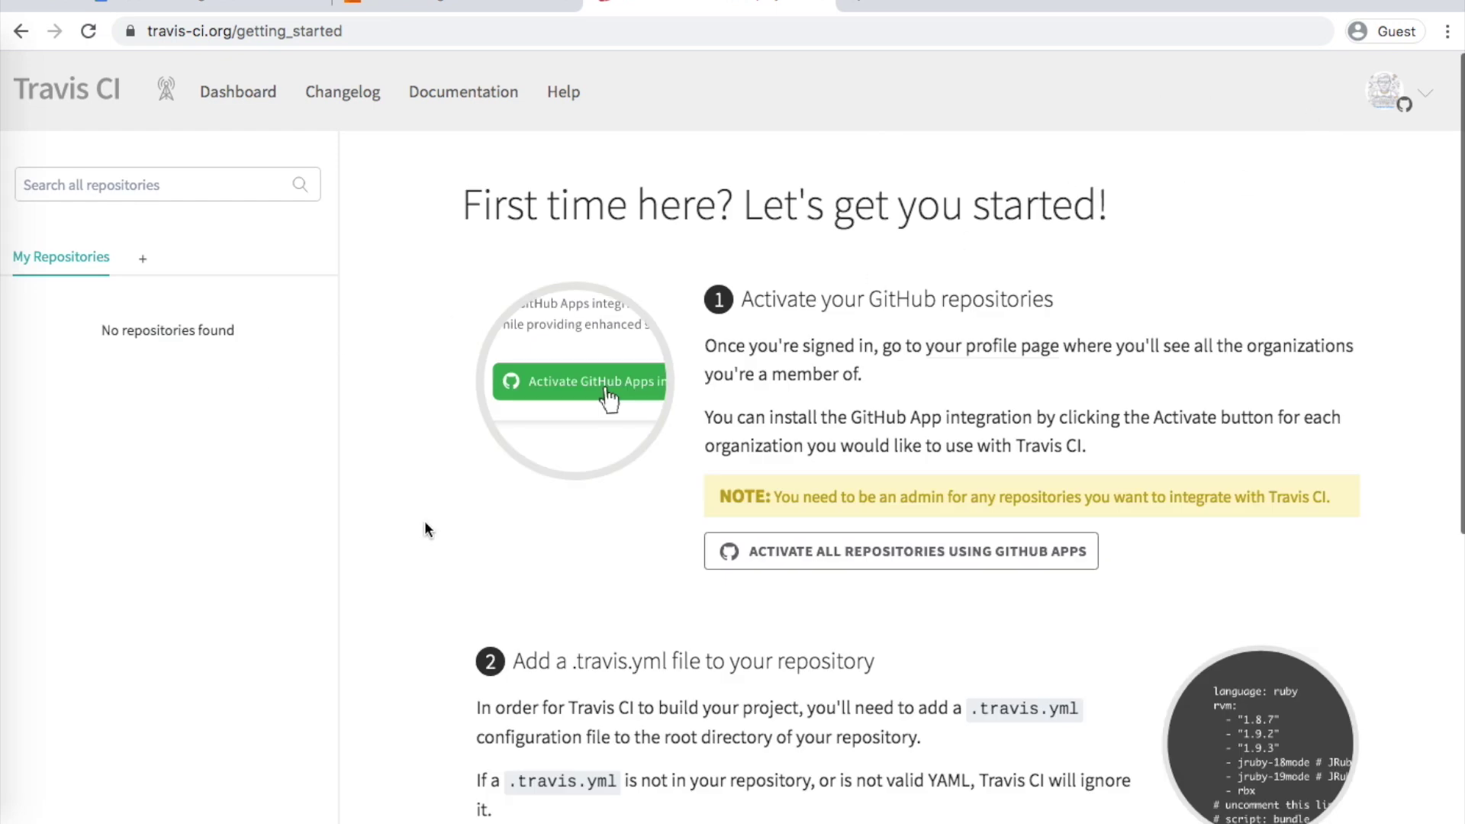
scroll(425, 525, down, 5)
scroll(425, 525, up, 5)
key(ctrl+shift+Tab)
Point out the Docker Hub row, then load hub.docker.com in a new tab
click(592, 451)
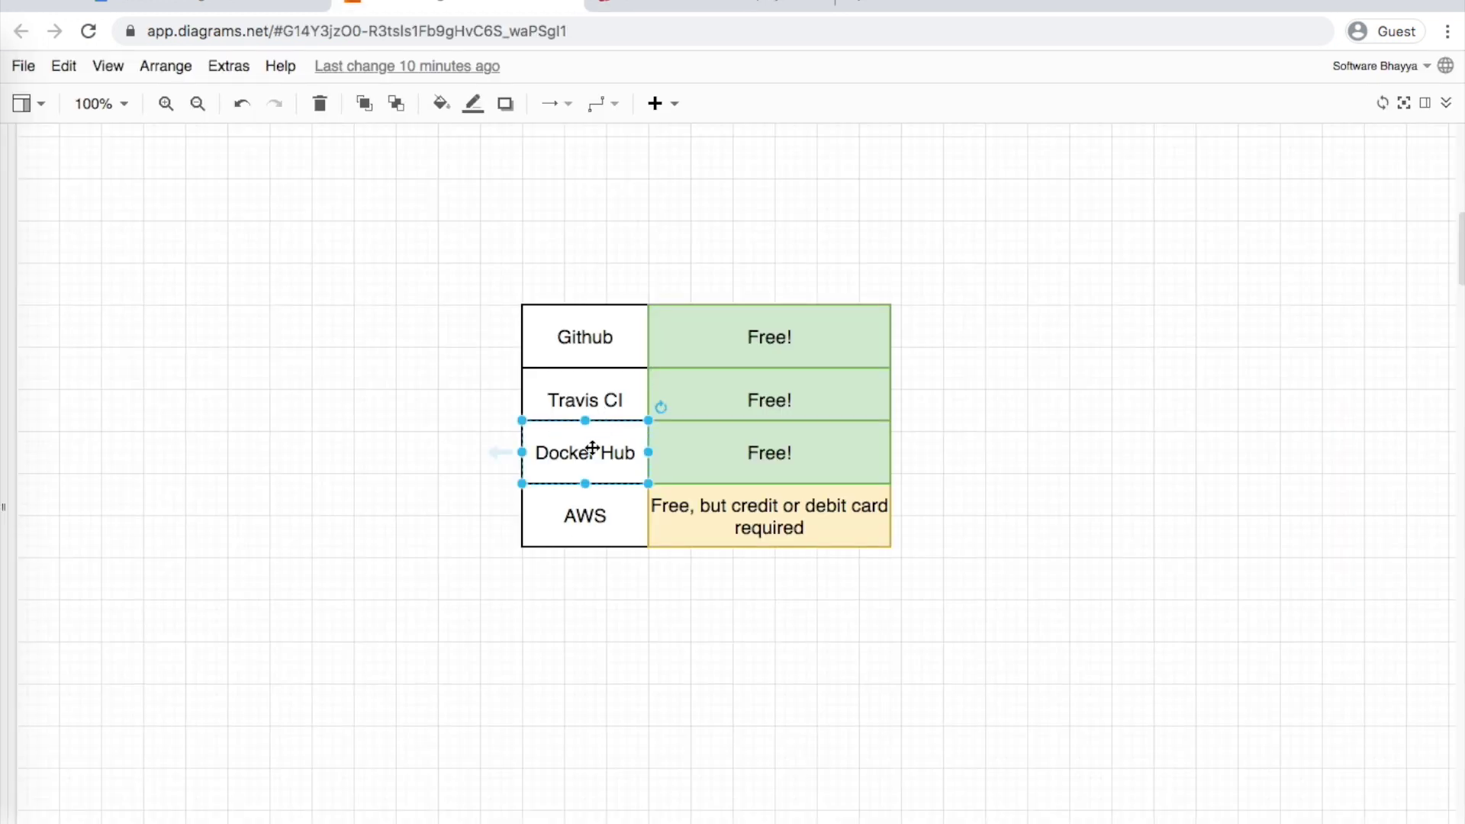
click(859, 4)
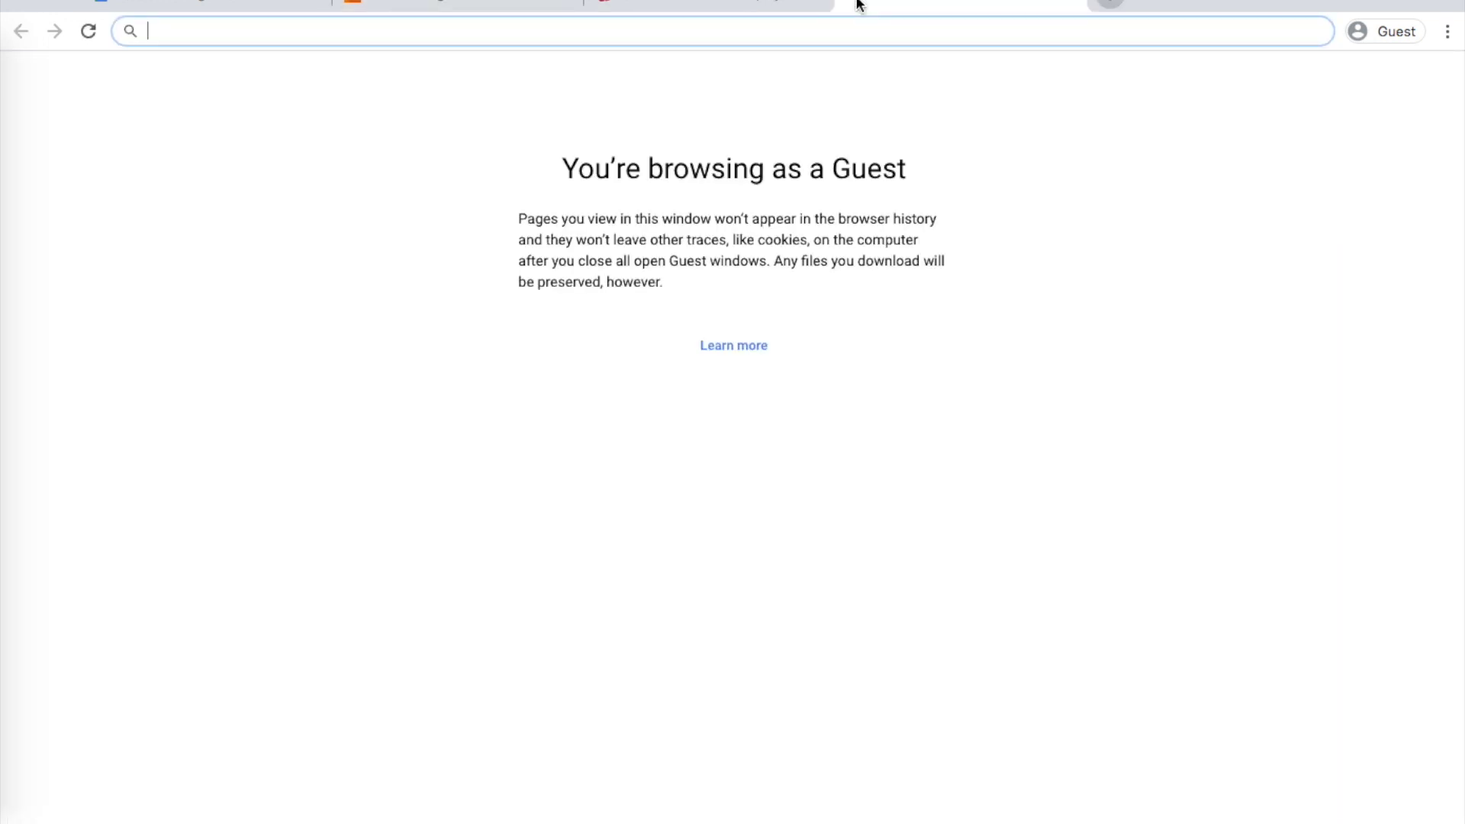
text(hub.dock)
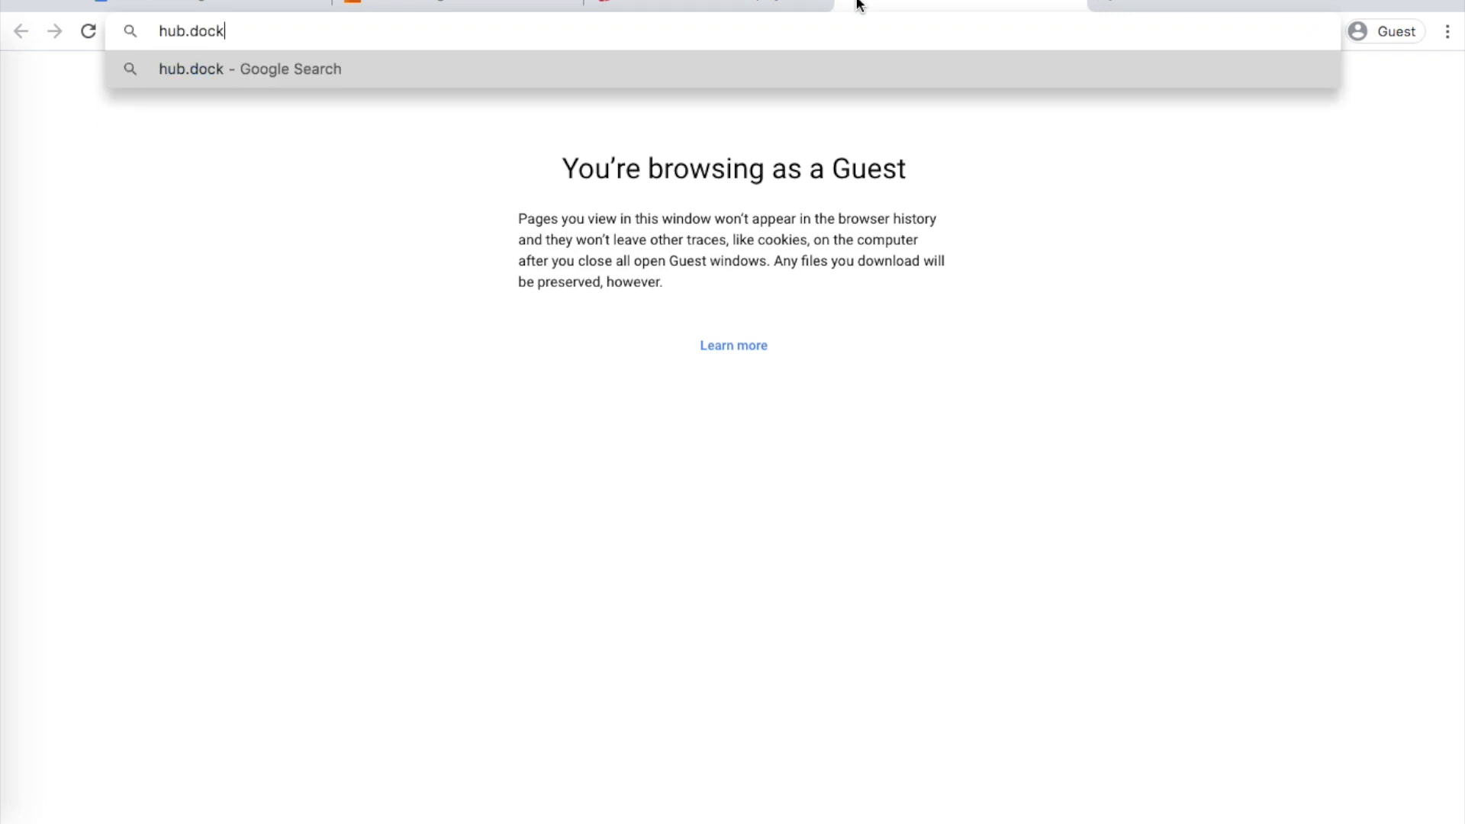
text(ee)
key(BackSpace)
text(r)
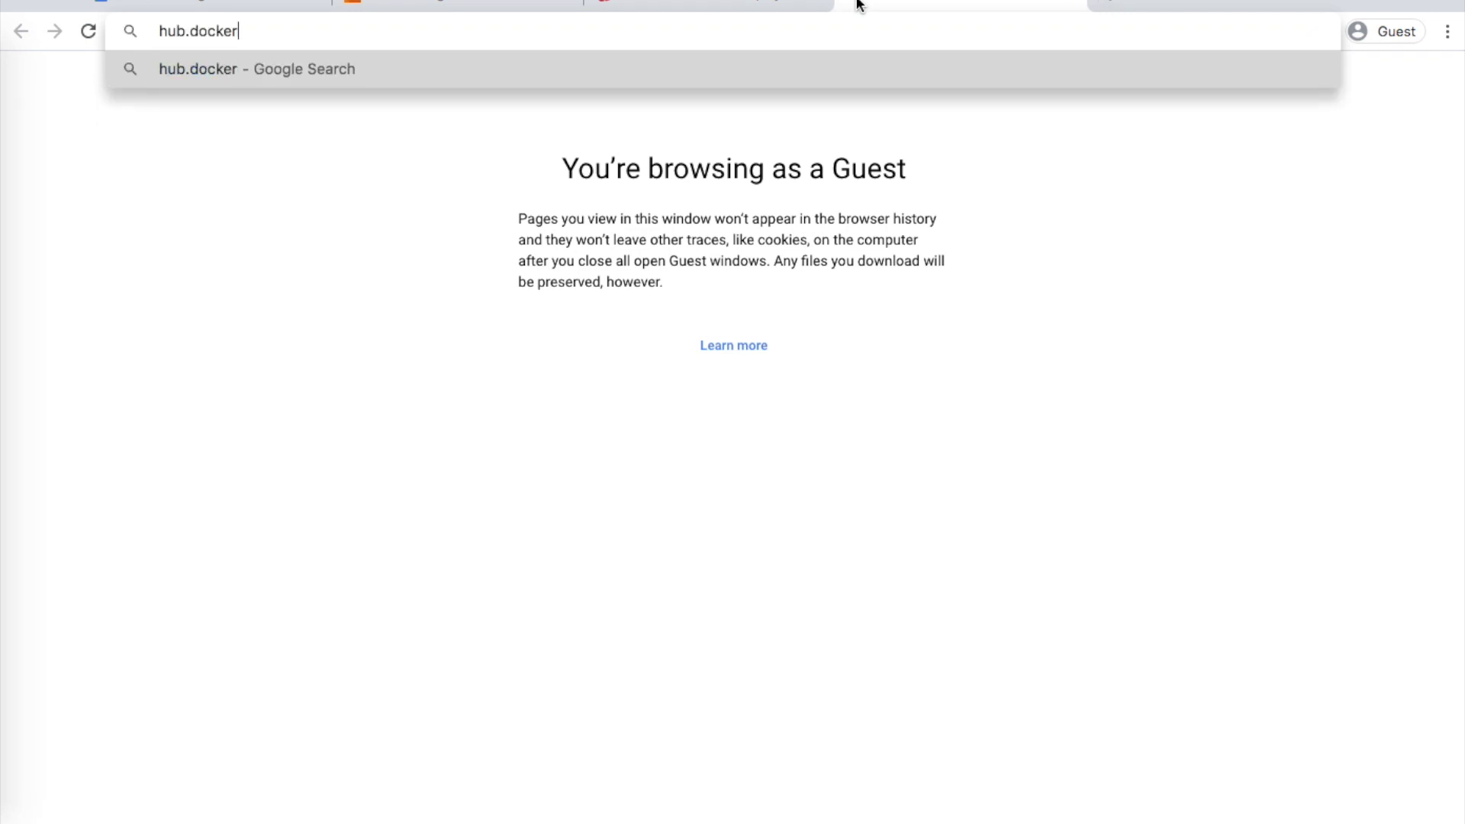
text(.com)
key(Return)
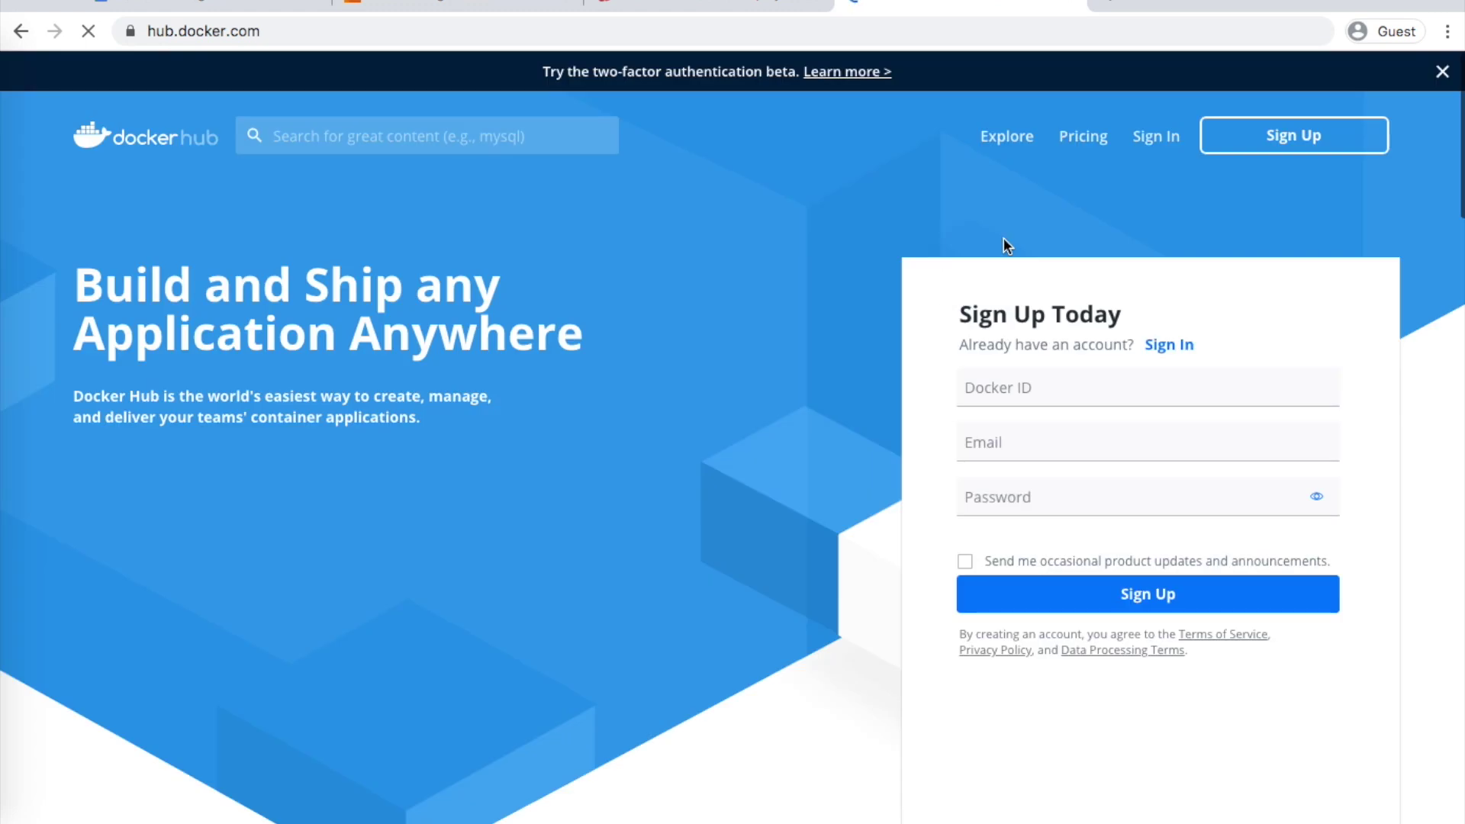
Enter a Docker ID, correcting typos and removing the hyphen
click(1030, 387)
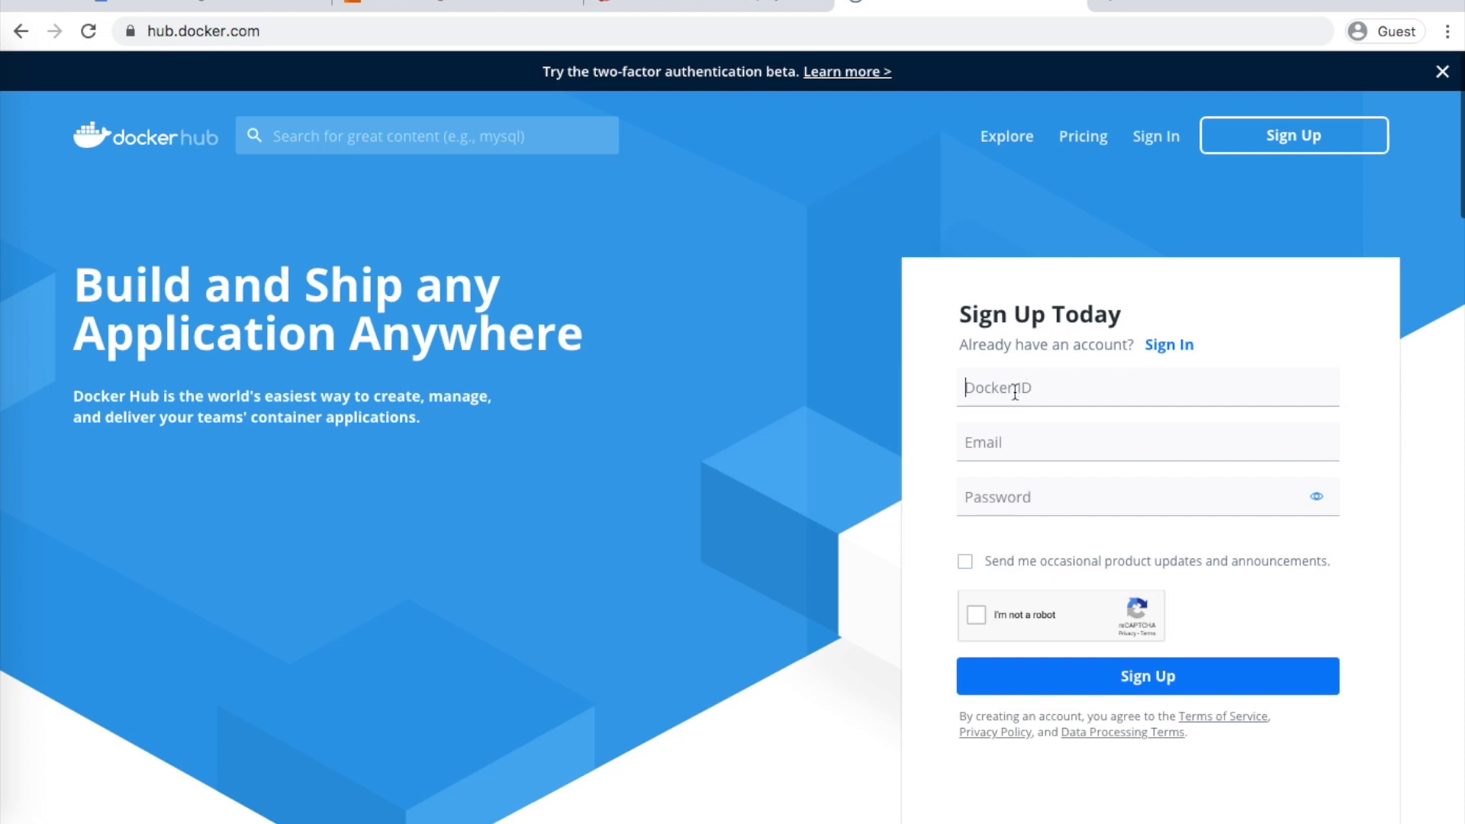
text(software-bhayya)
click(1002, 432)
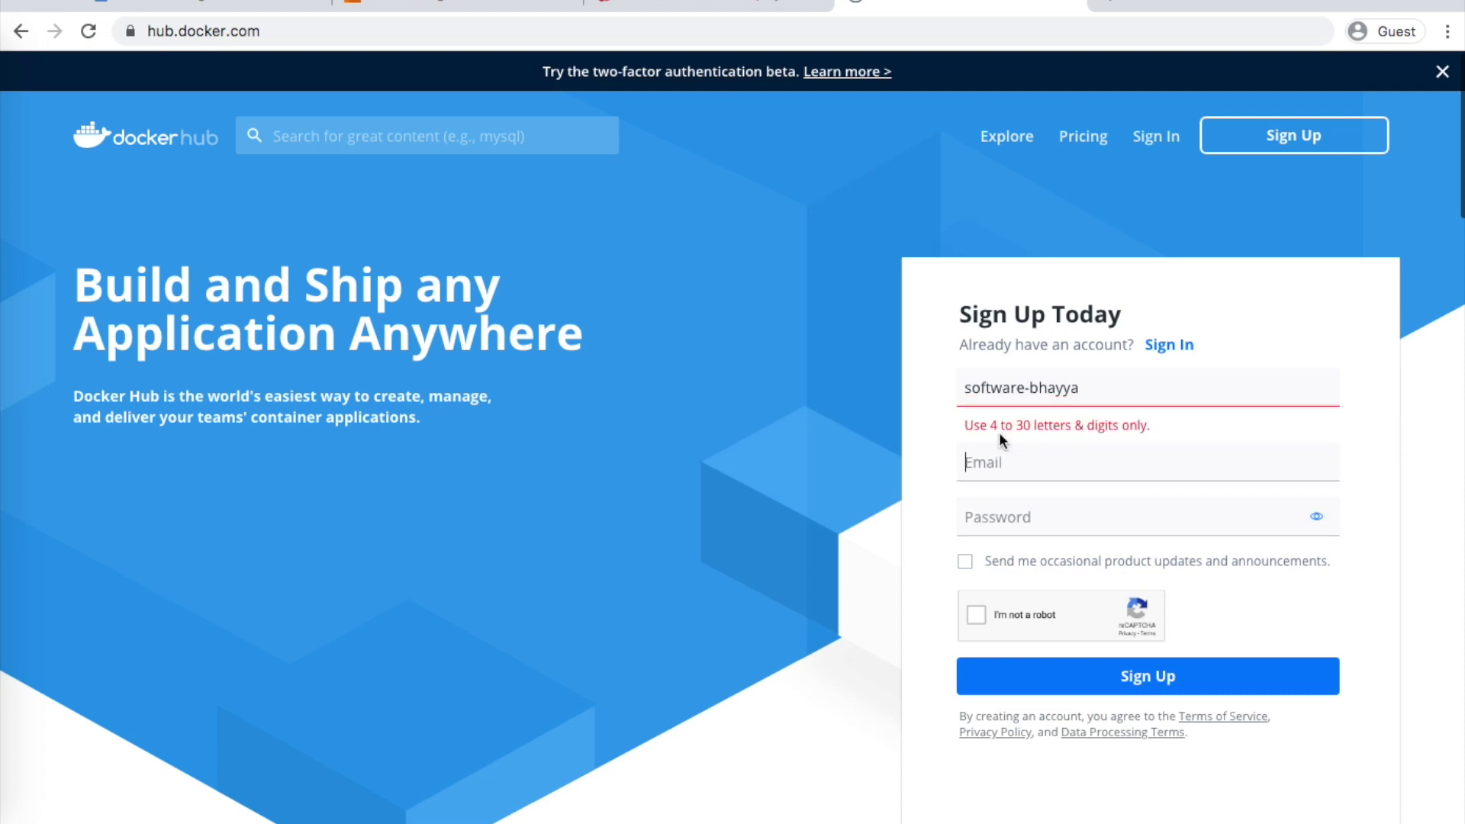
click(1029, 388)
key(BackSpace)
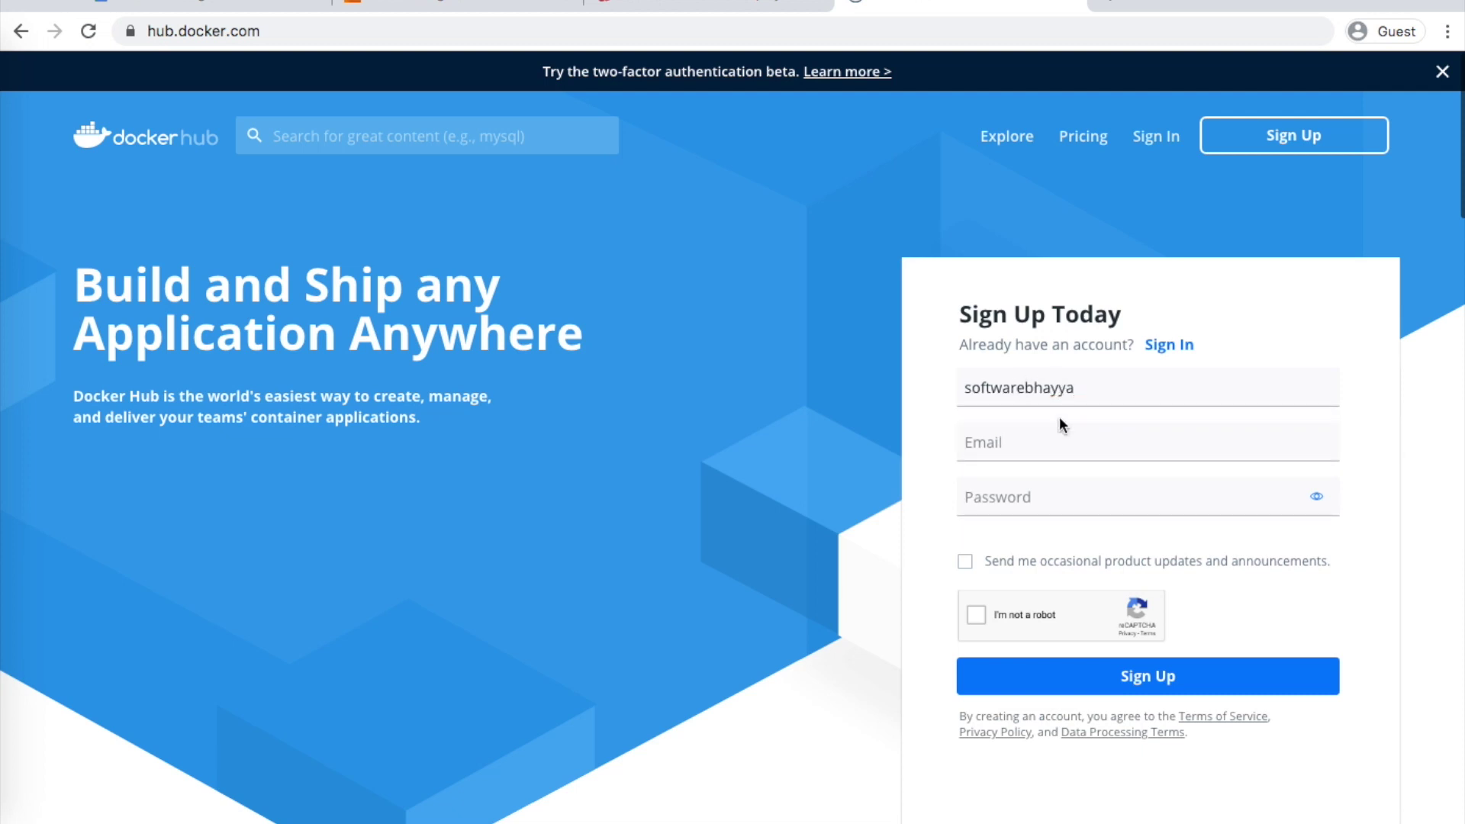
key(Tab)
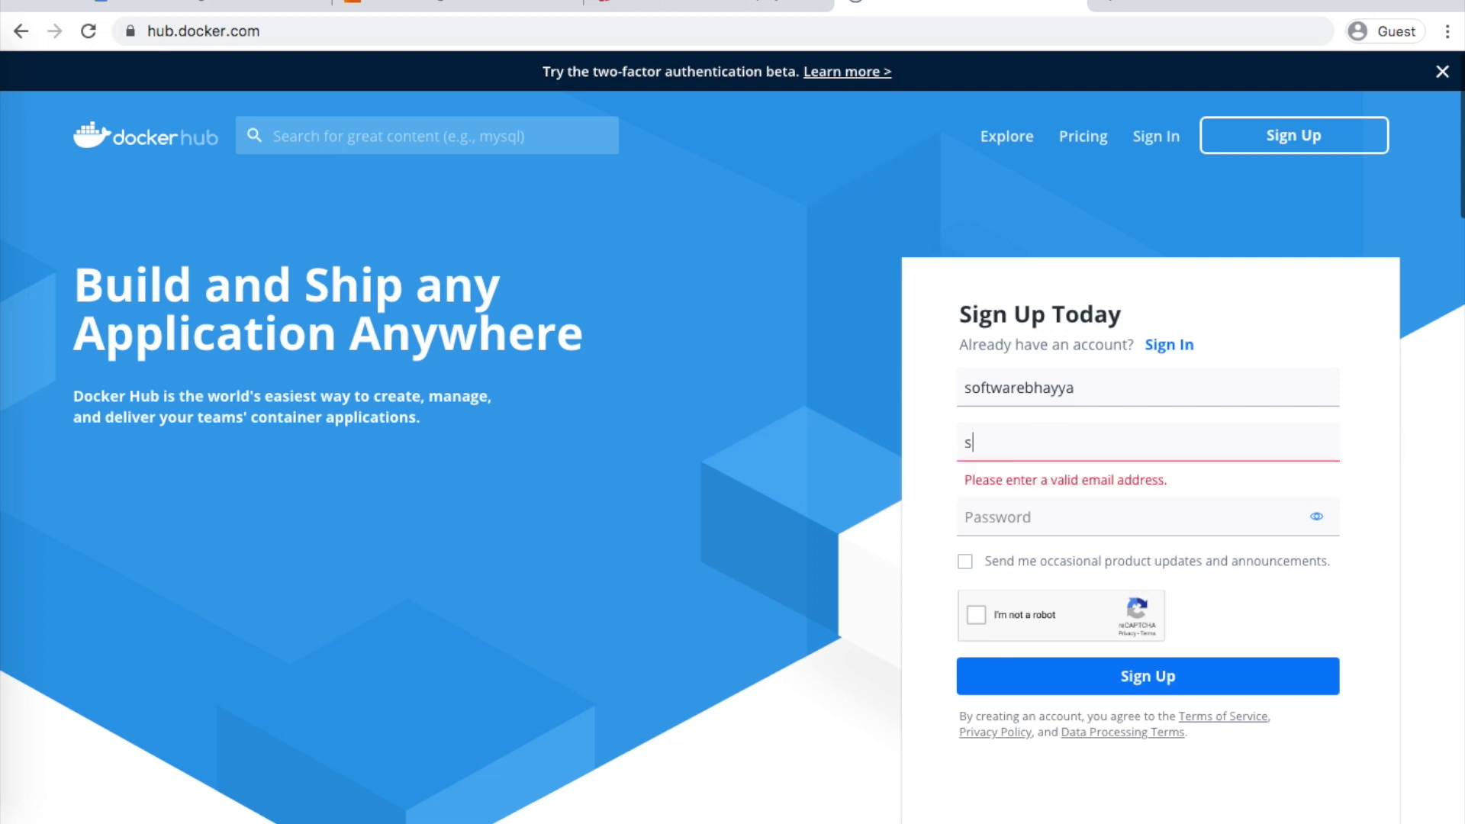
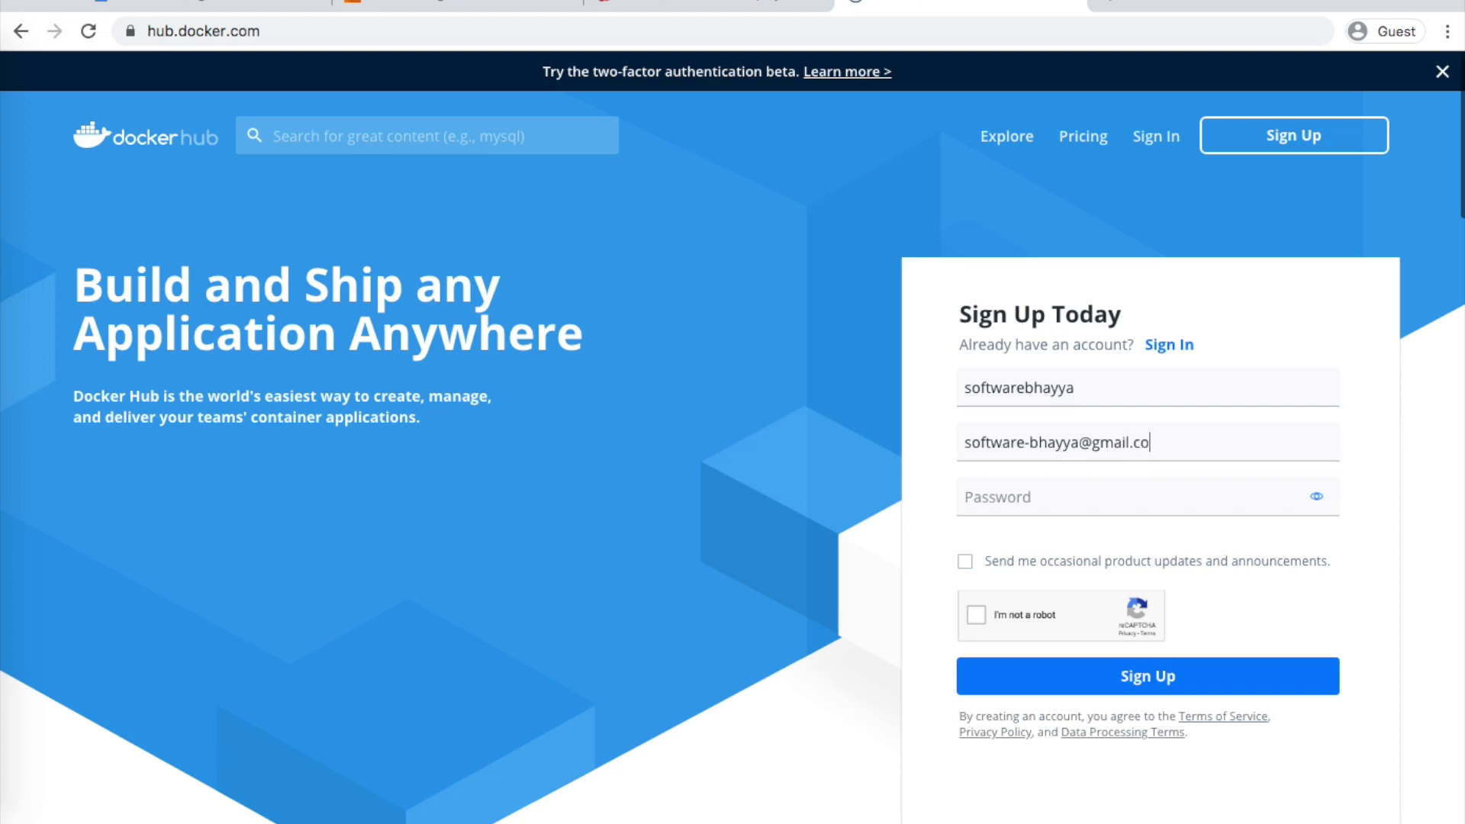
Fill in the e-mail and a 10-character password, and pass the reCAPTCHA check
click(969, 494)
text(********)
click(977, 615)
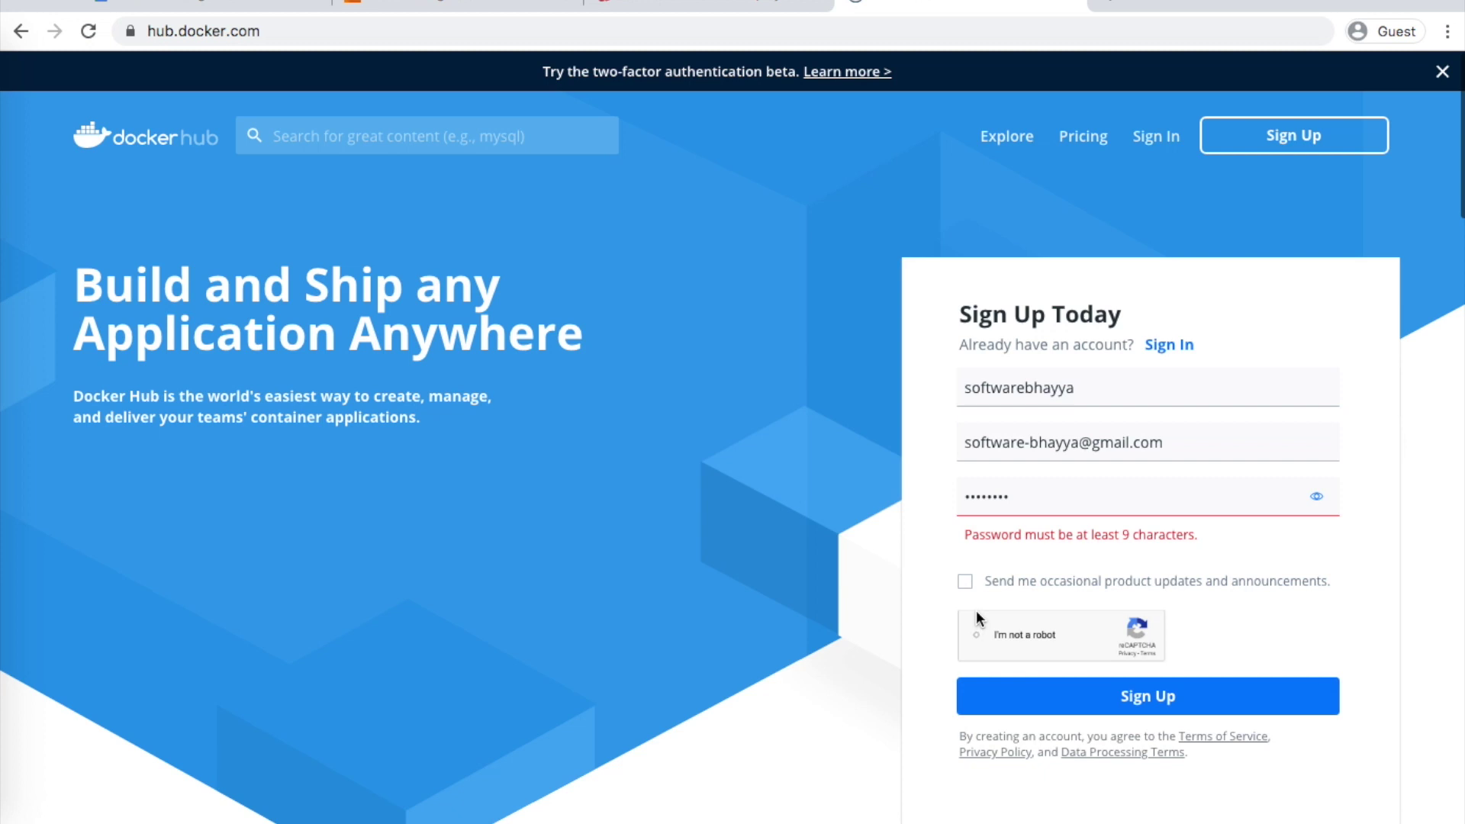
click(1051, 500)
text(12)
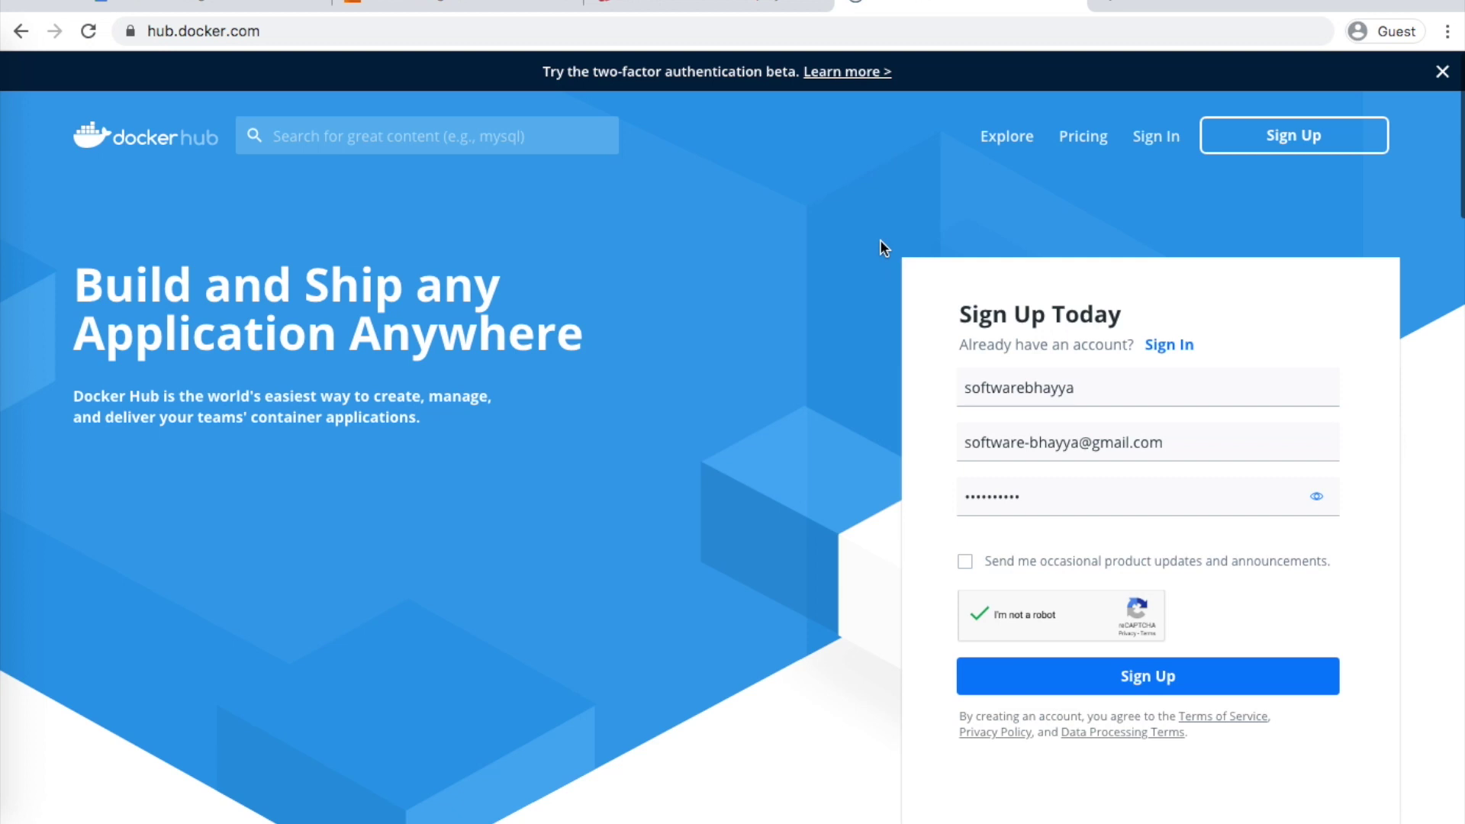
Close the Docker Hub tab and point out AWS's credit-card requirement in the table
click(1074, 5)
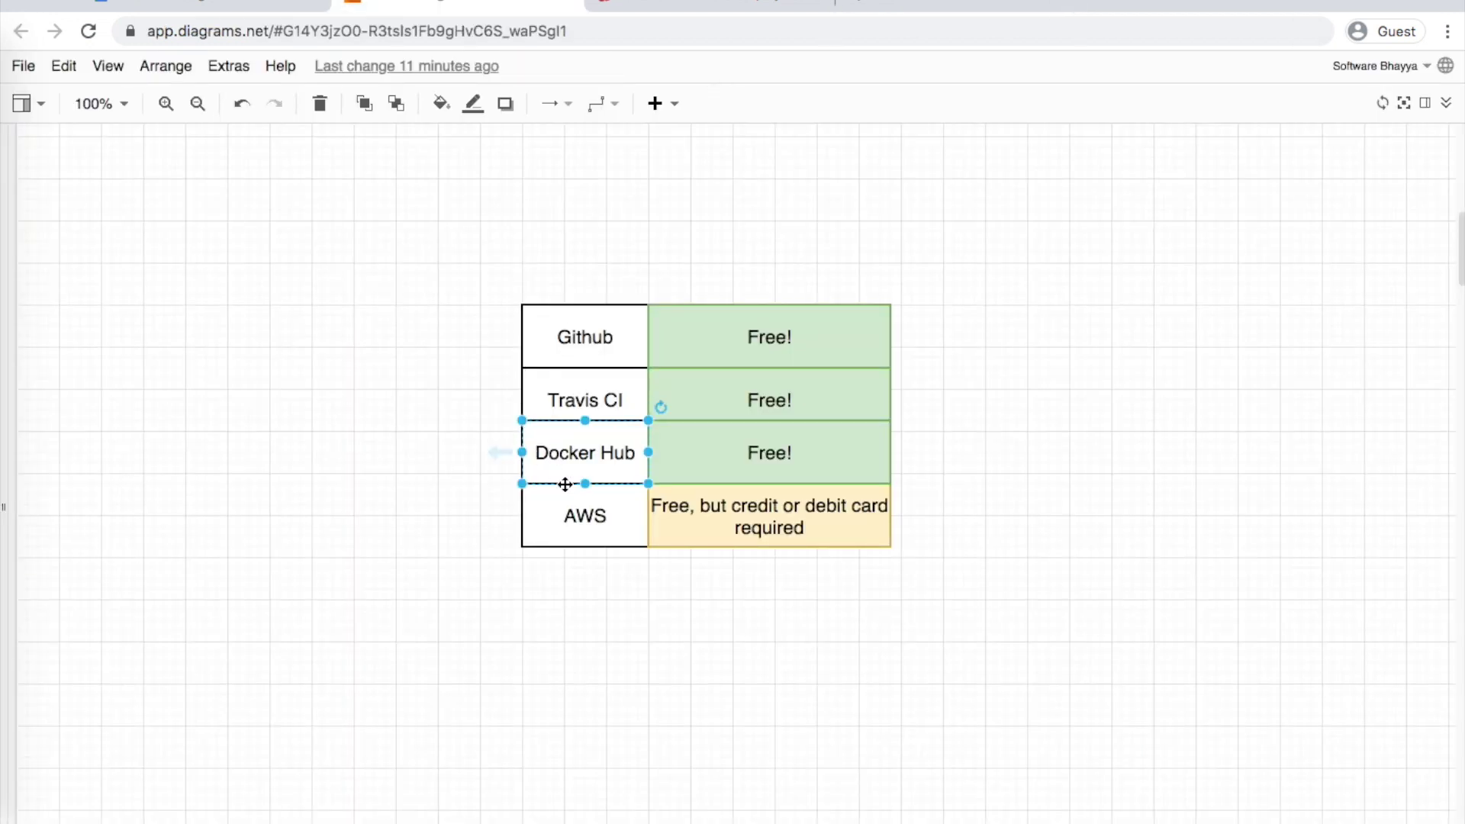
click(581, 506)
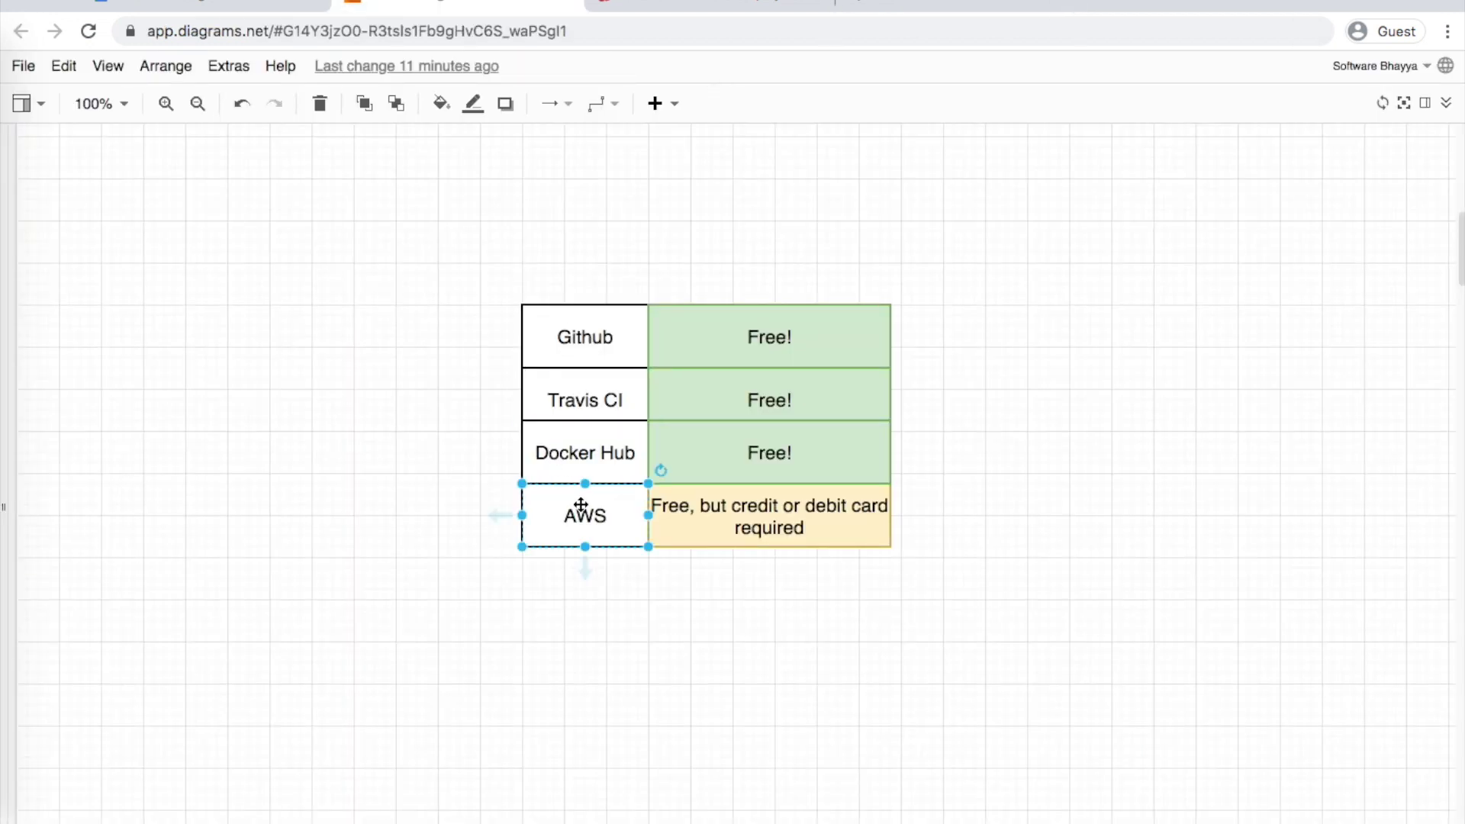
click(734, 526)
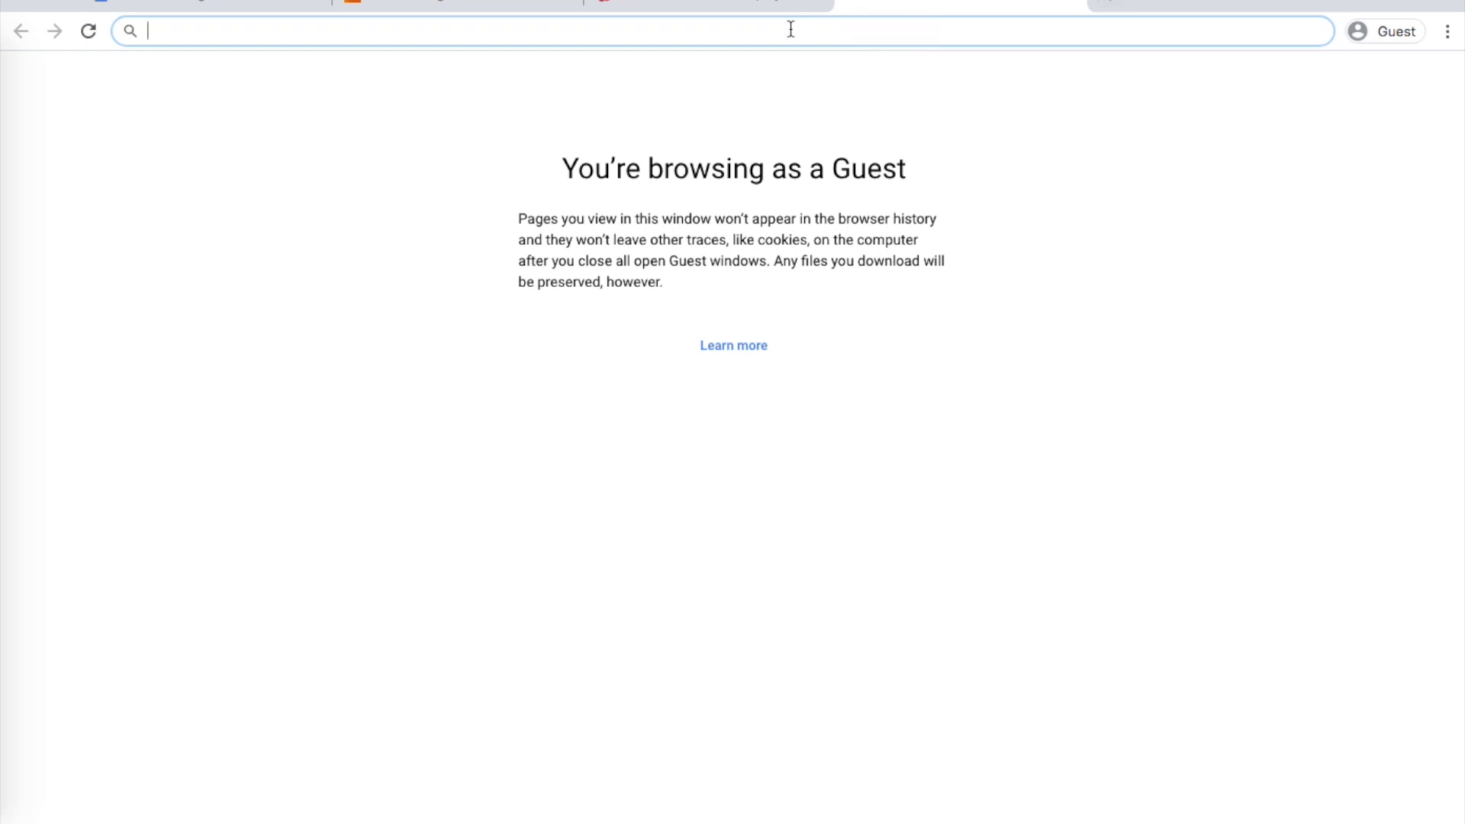
Search Google for 'aws amazon signup' and open the AWS Free Tier result
text(aws)
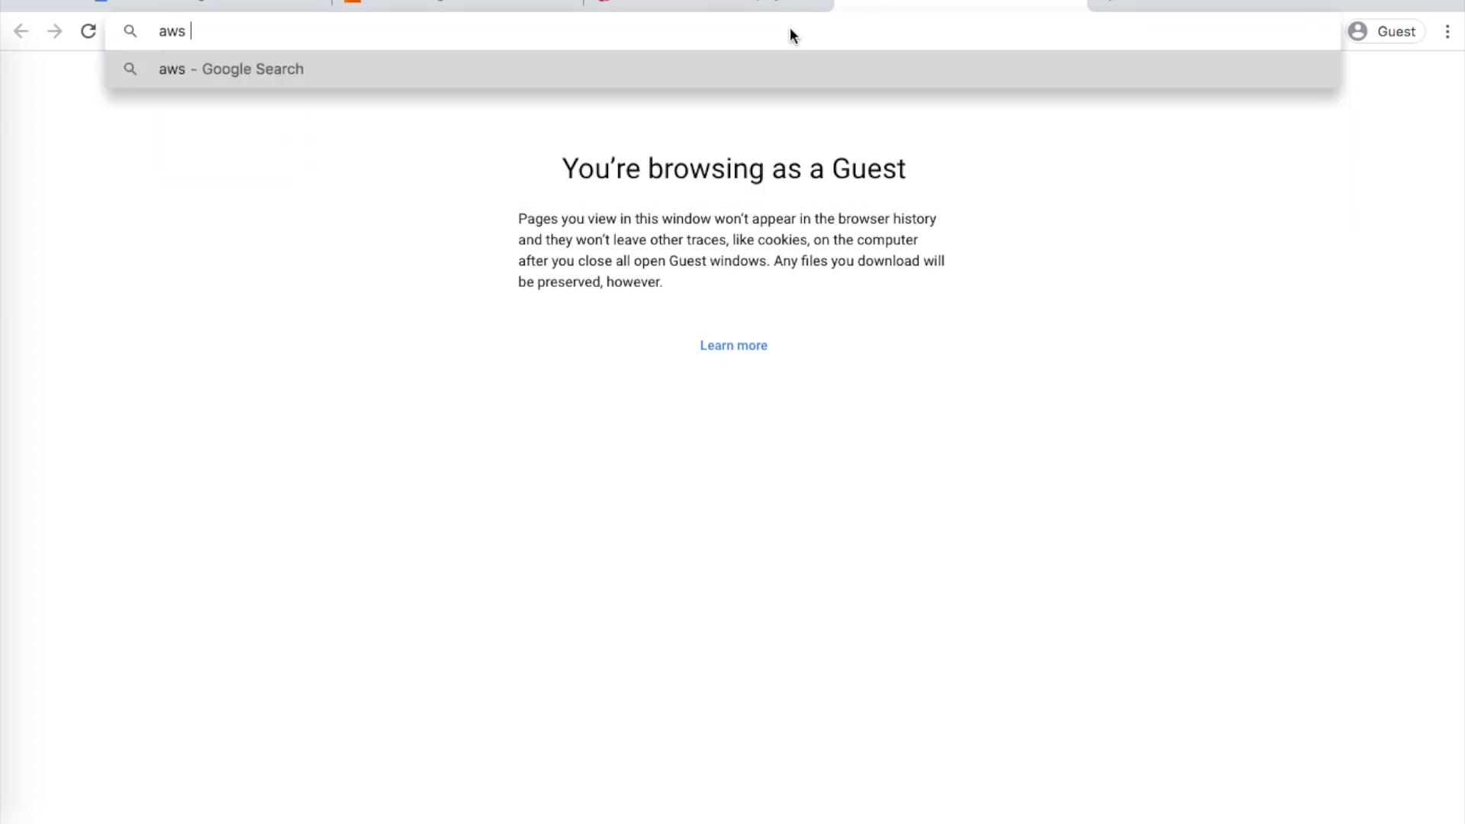
text( amazon signu)
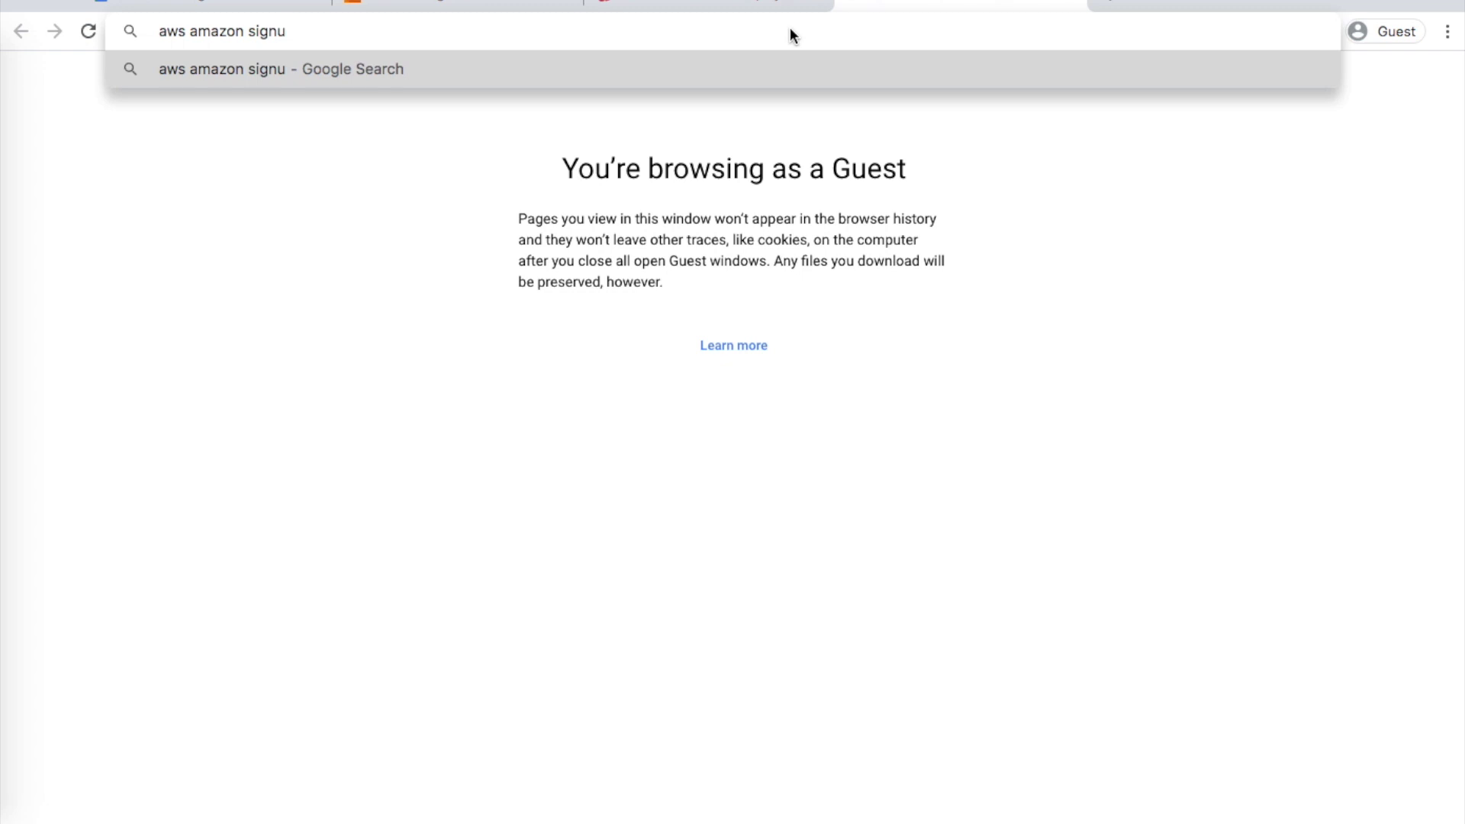
text(p)
key(Return)
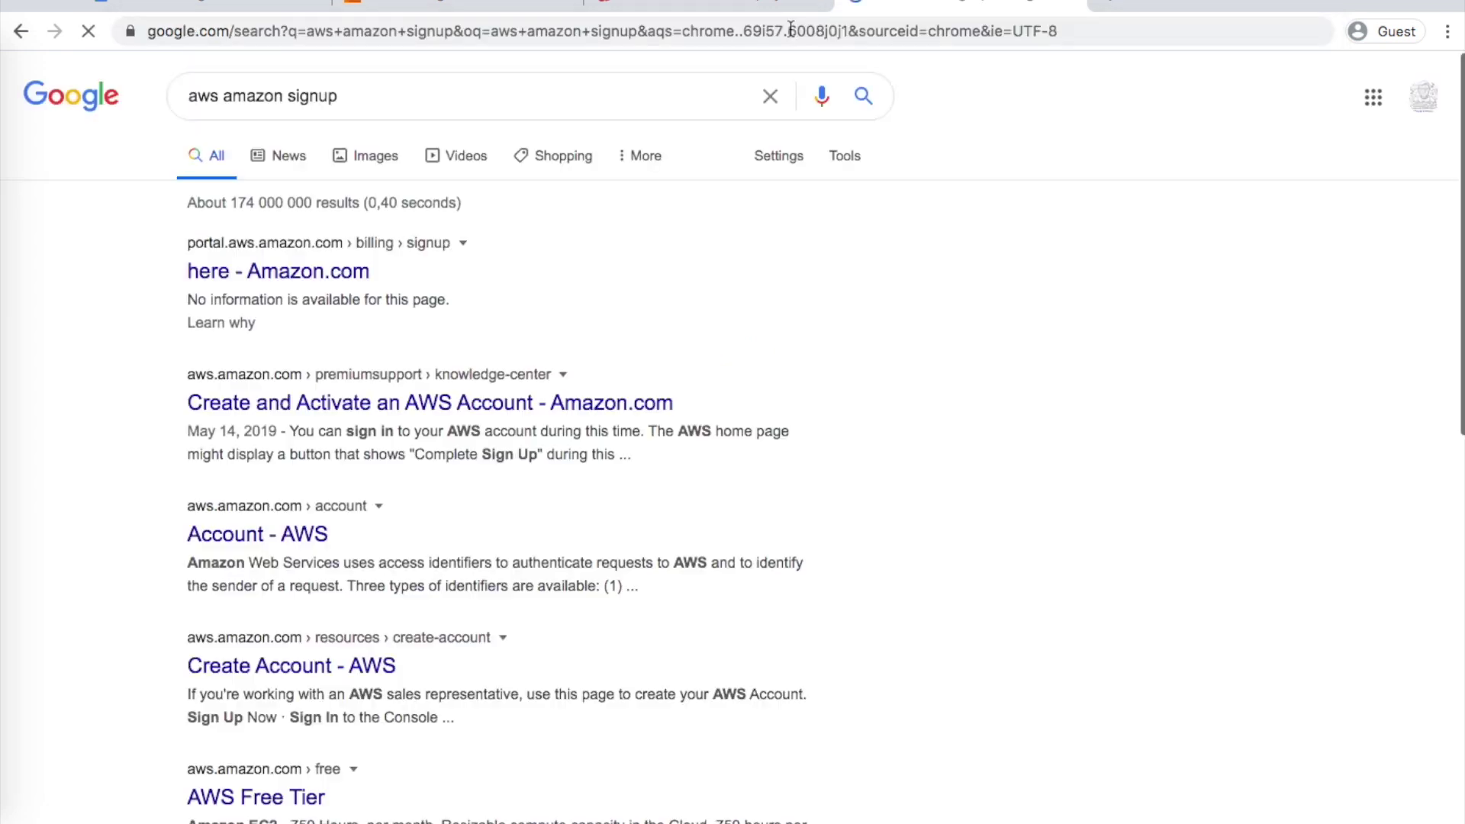
scroll(625, 398, down, 1)
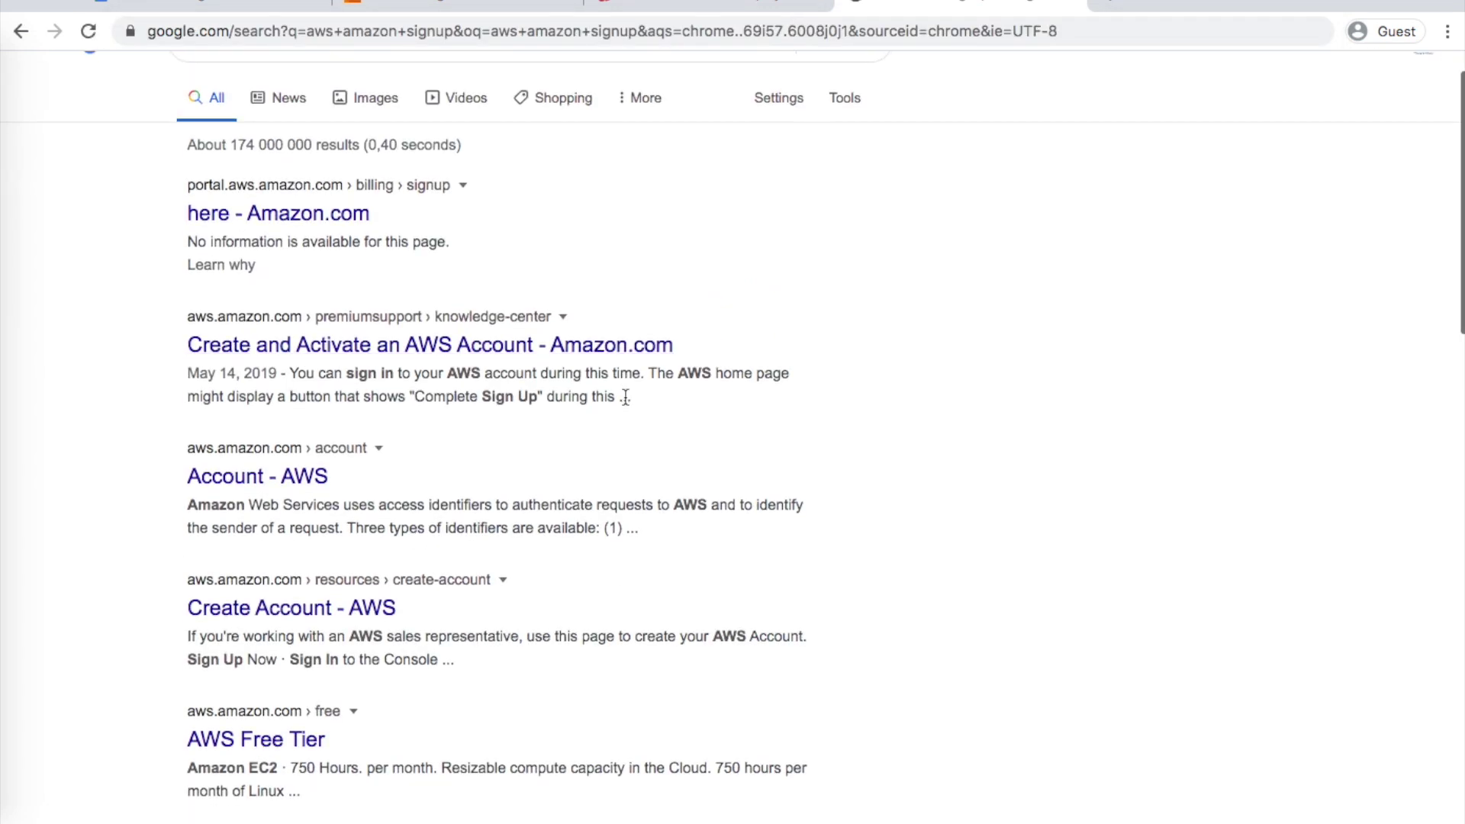
scroll(625, 397, up, 1)
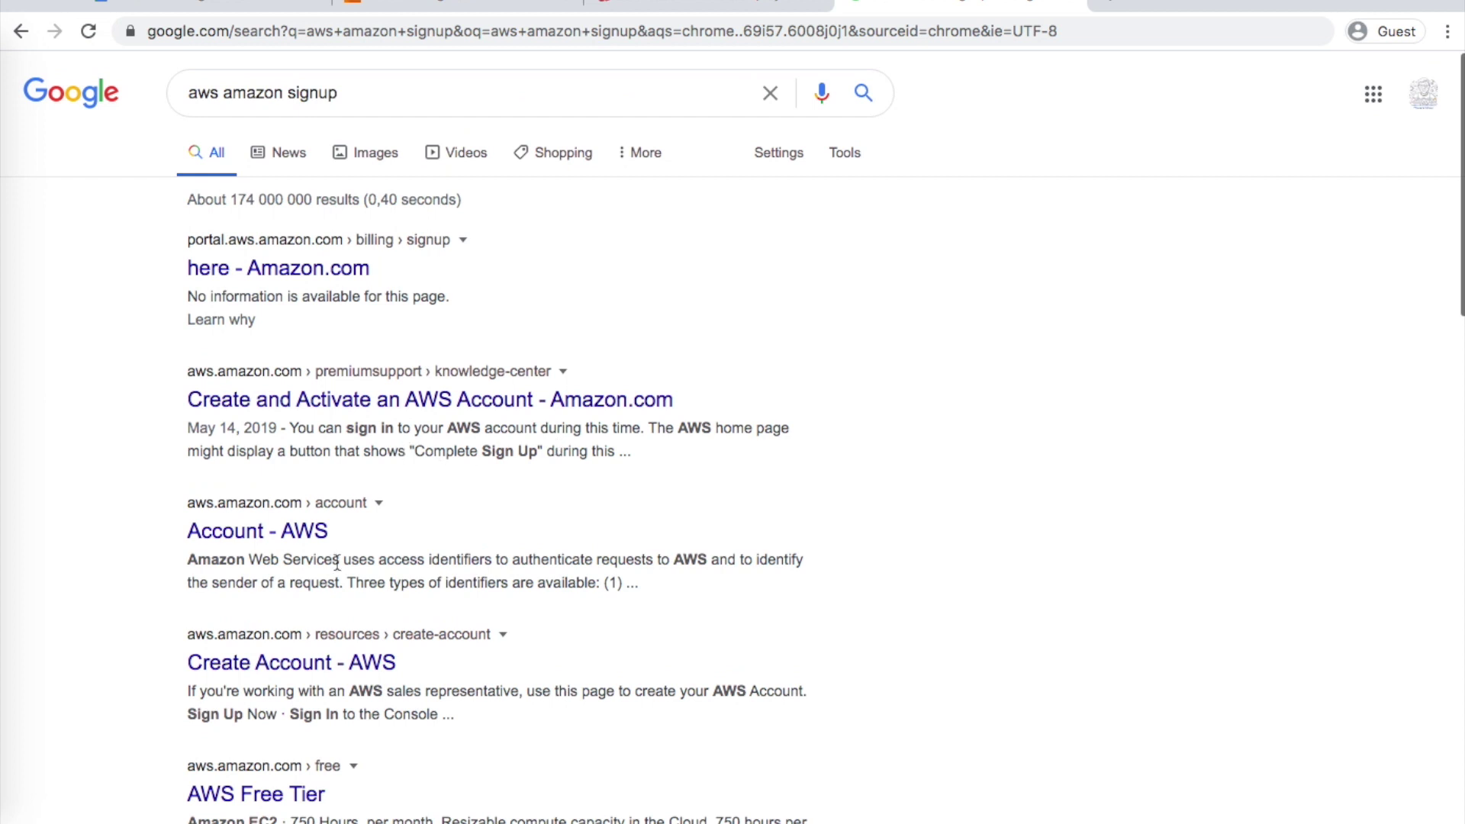
click(250, 794)
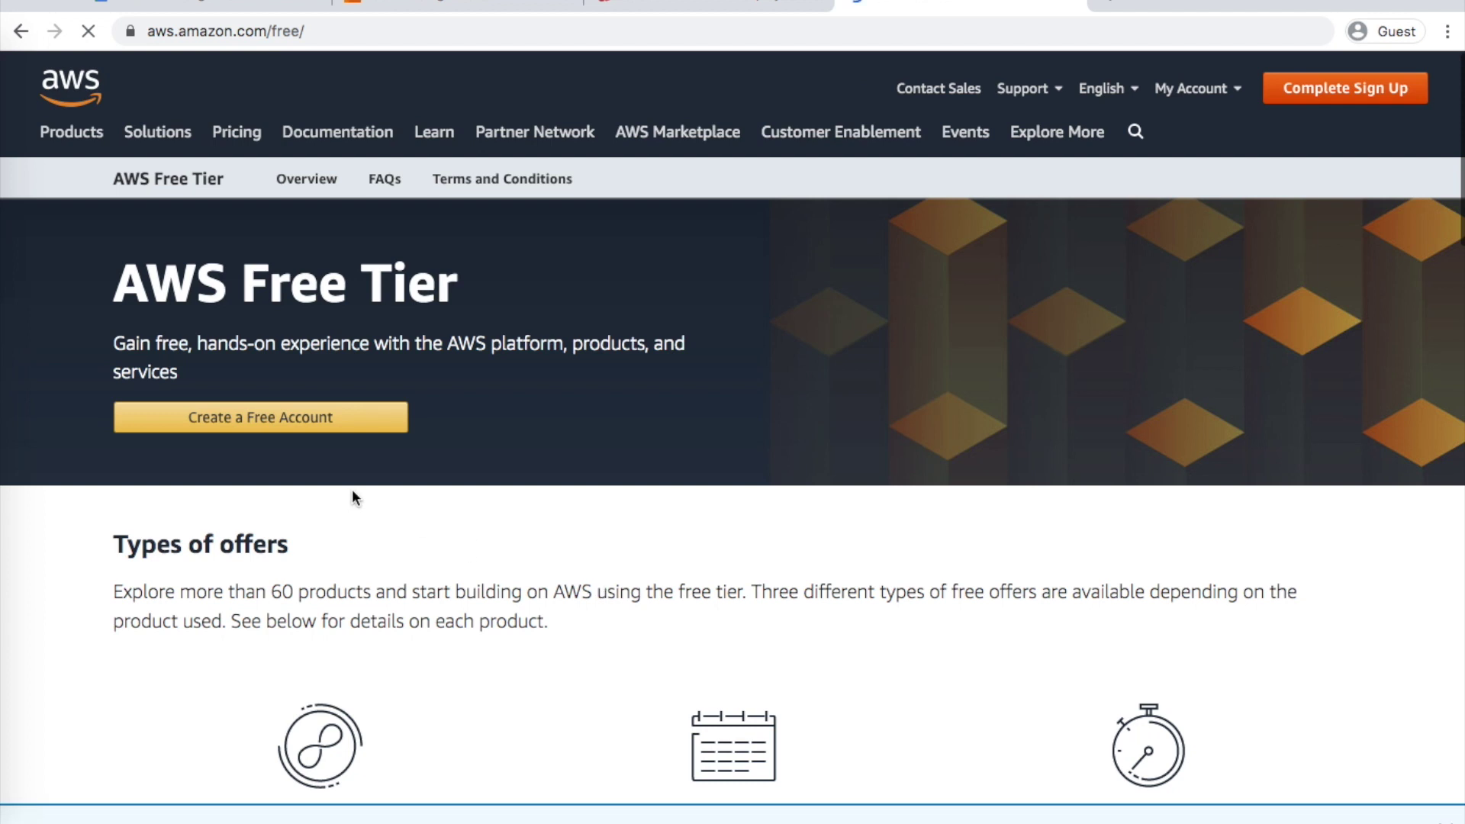
Start a free AWS account with the e-mail, a confirmed password and an account name, then continue
click(298, 425)
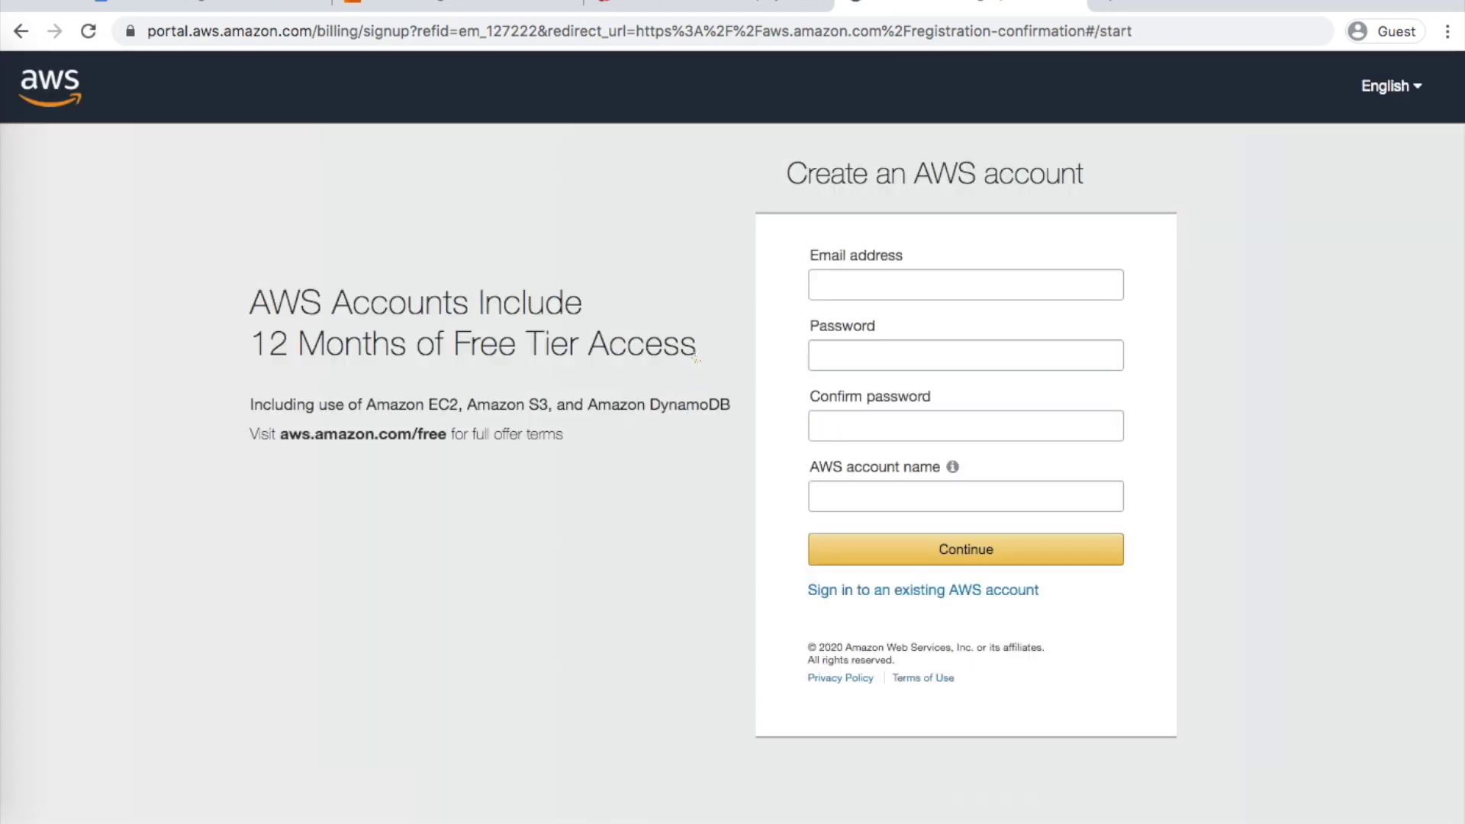
click(865, 287)
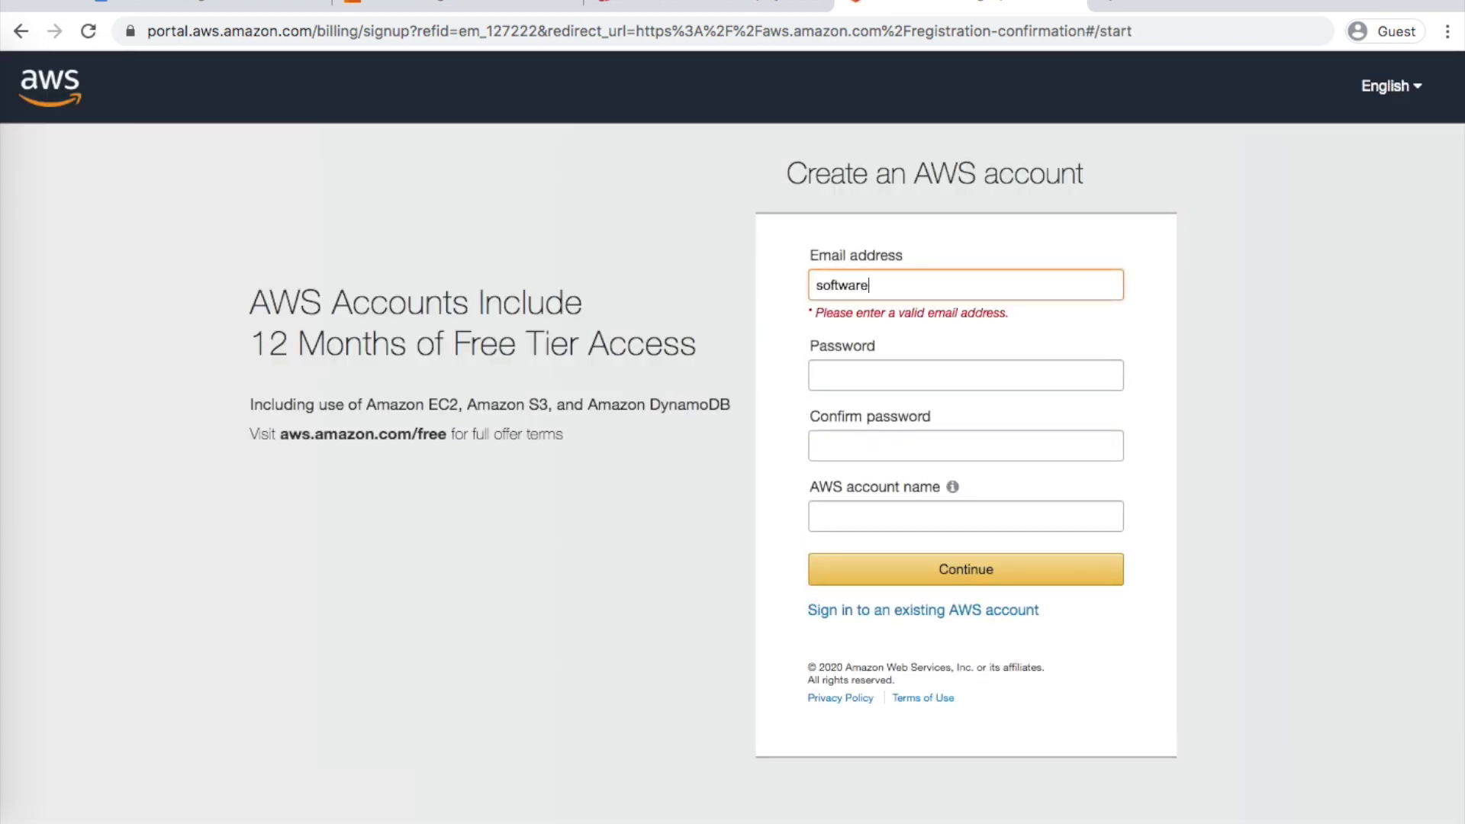
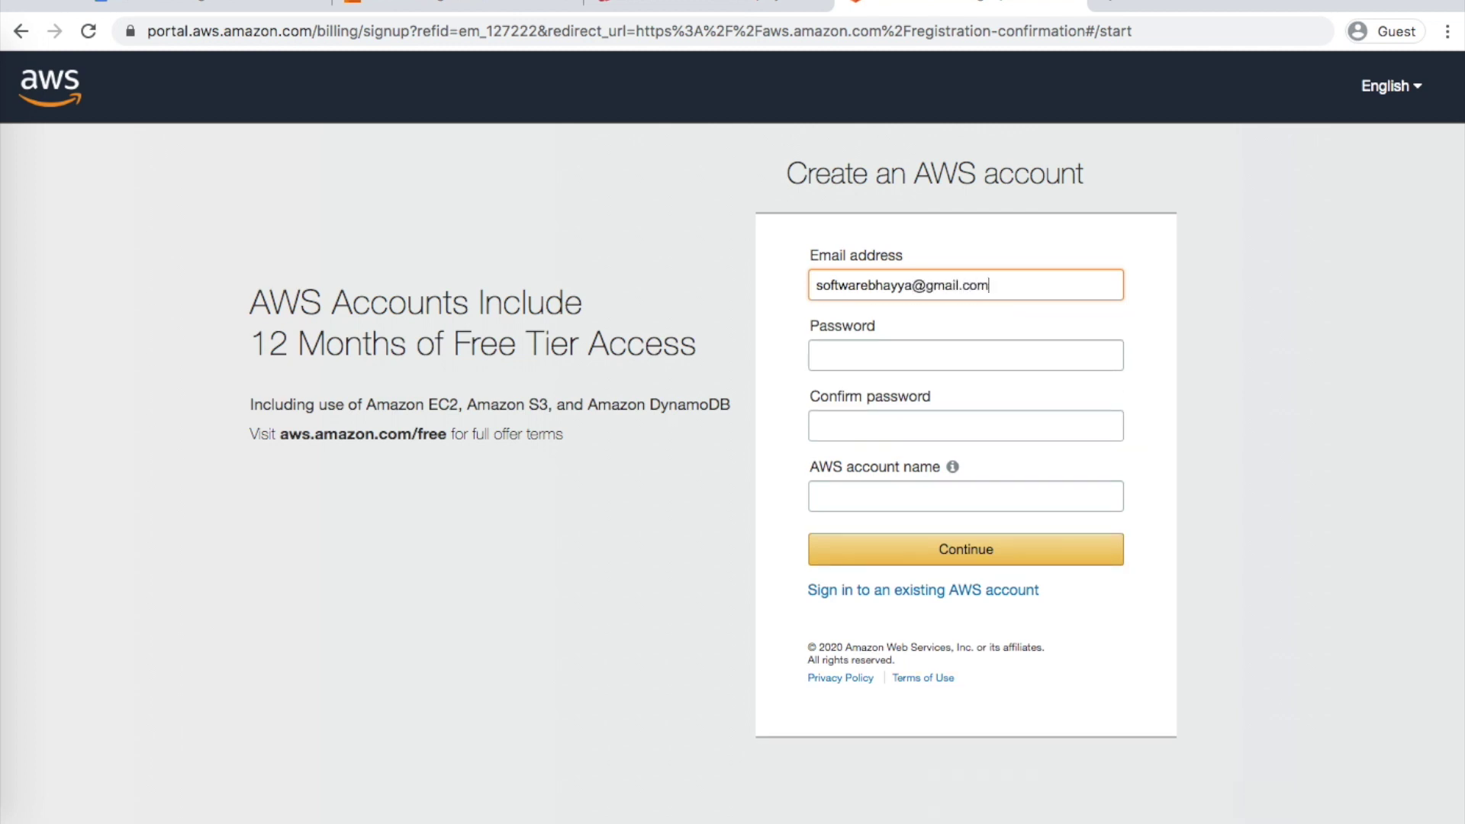
key(Tab)
text(•••••••••)
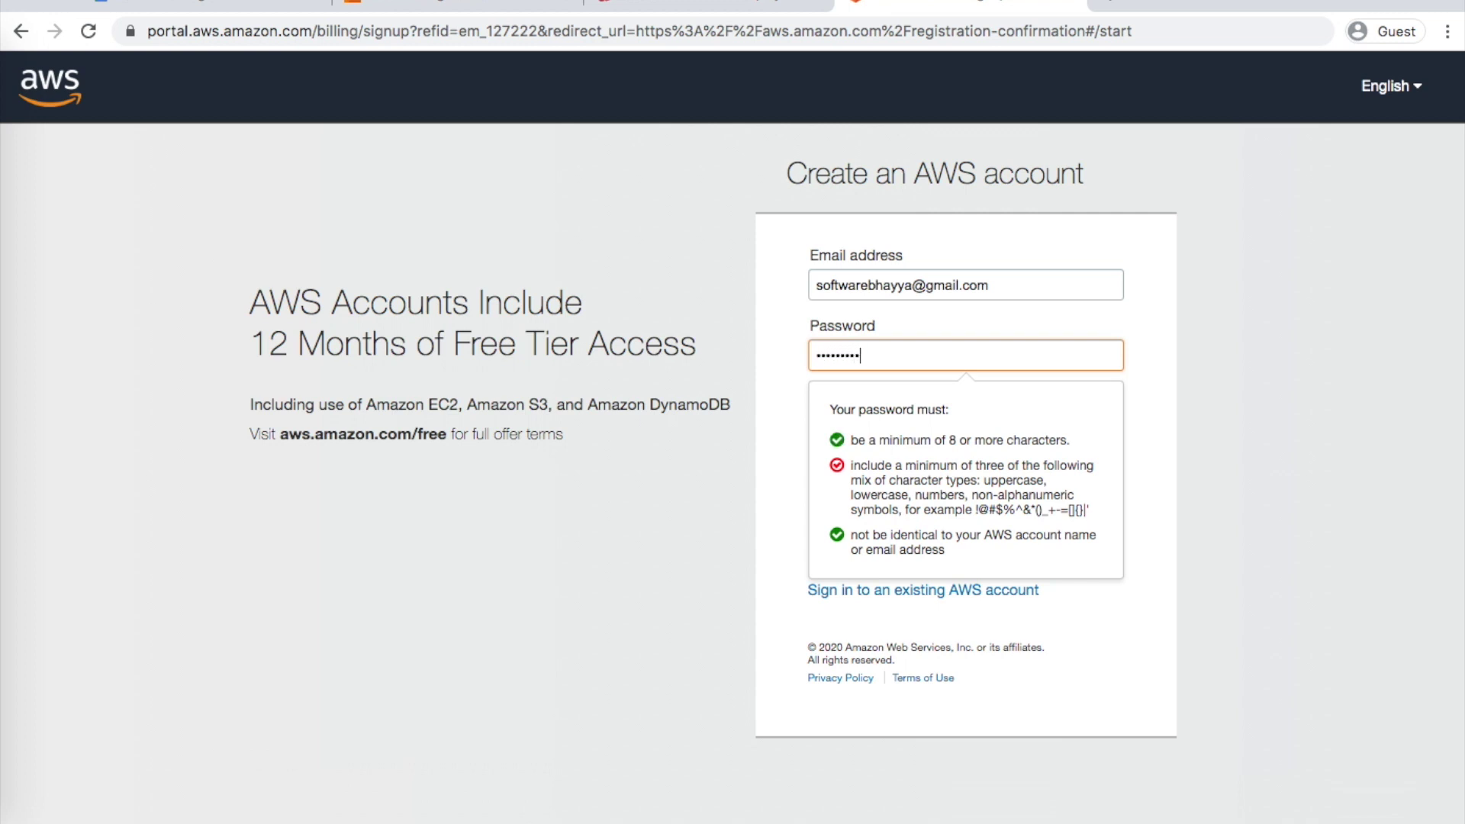
text(•)
key(Tab)
text(••••)
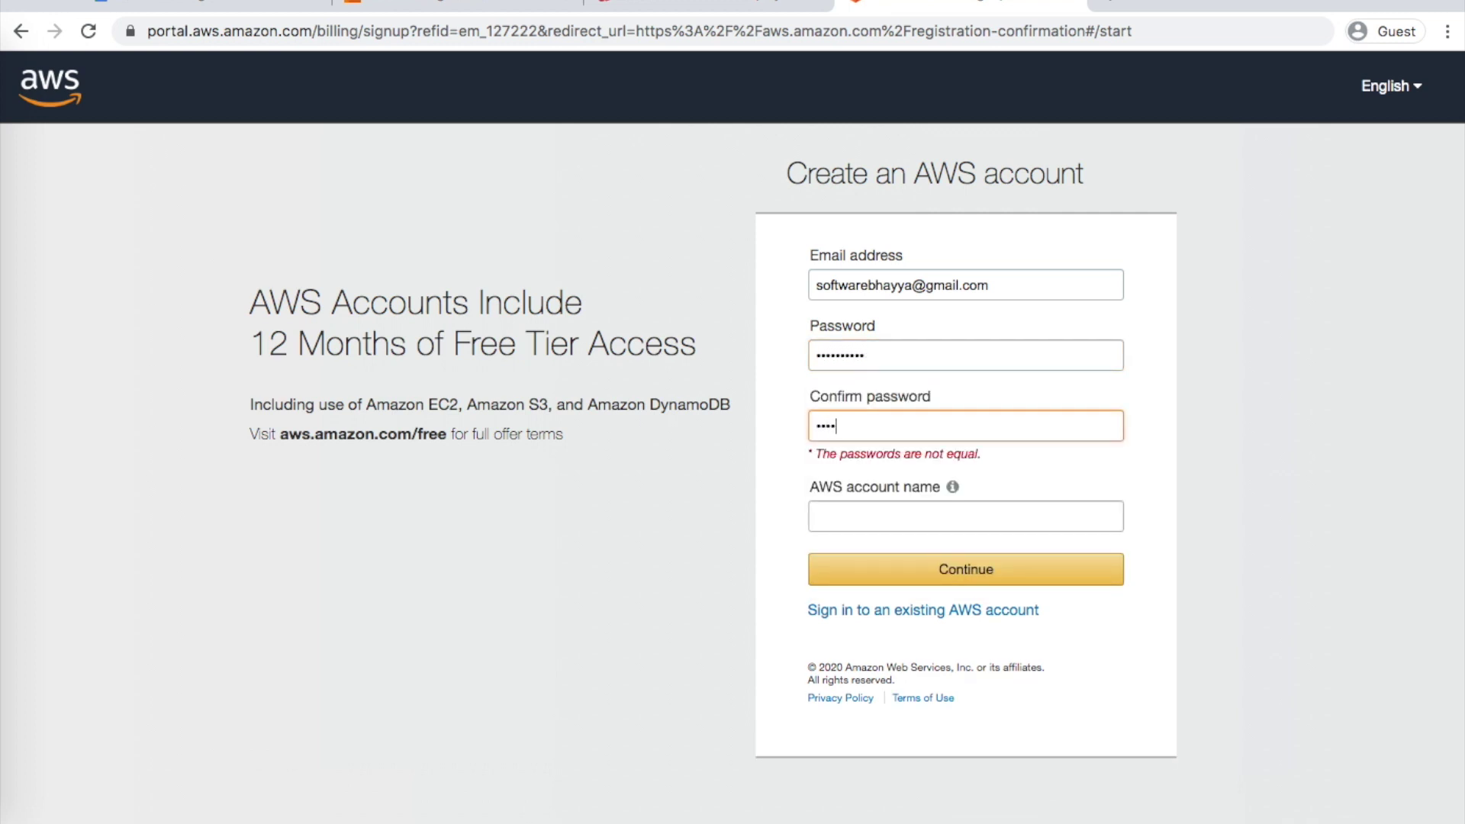
text(••••••)
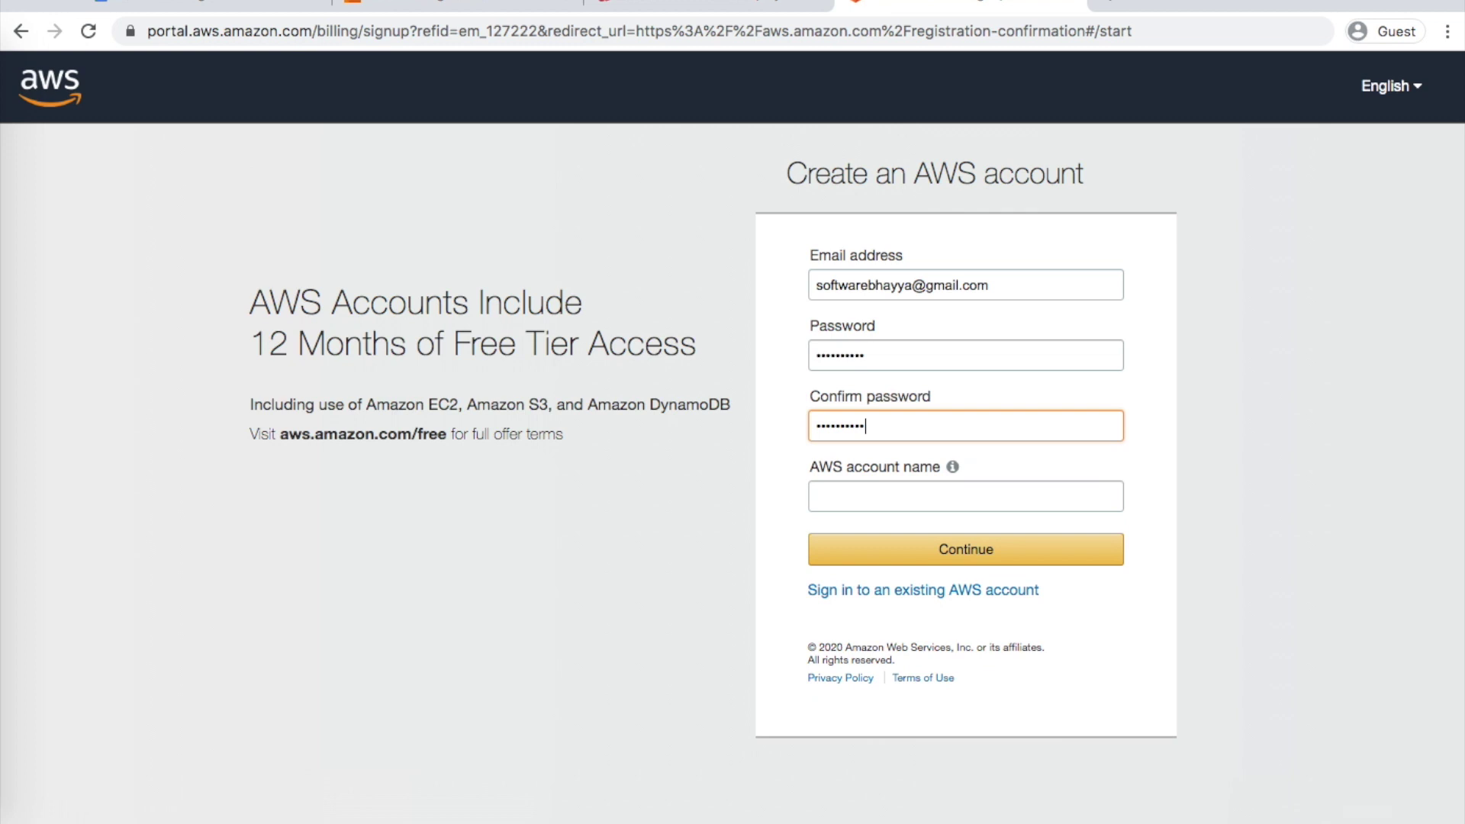
key(Tab)
text(so)
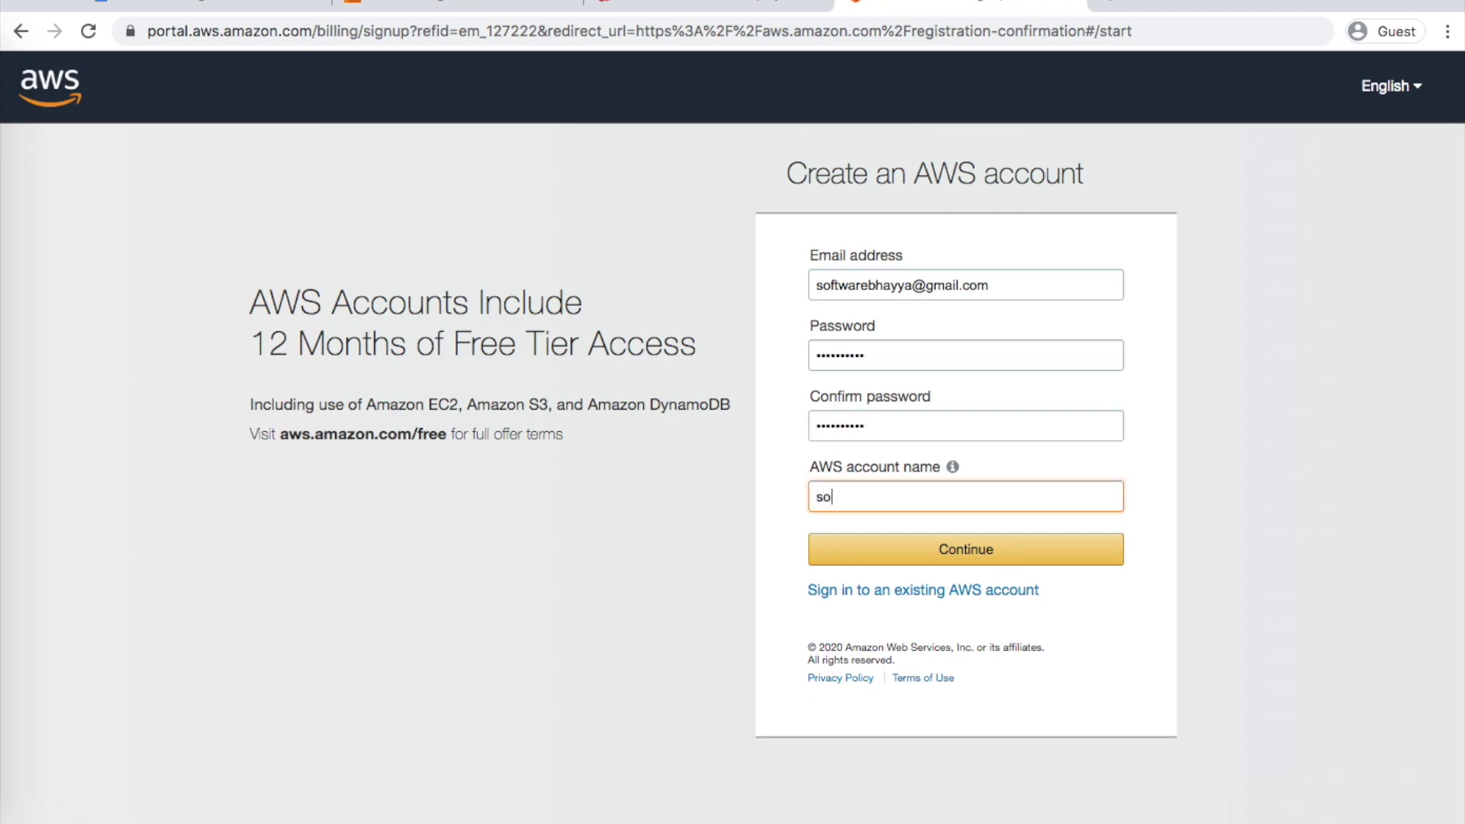
text(ftwarebhayya)
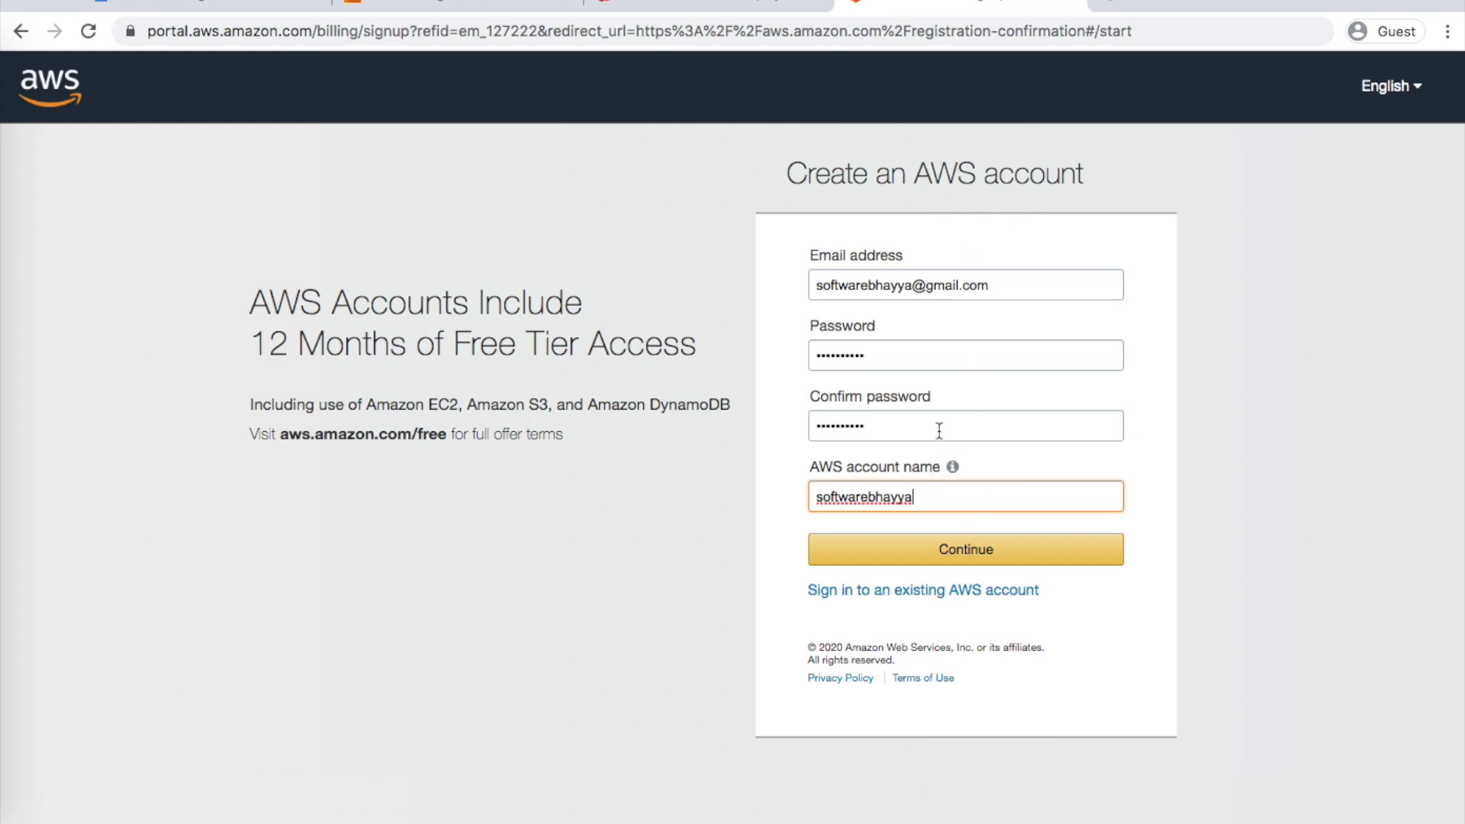
click(957, 548)
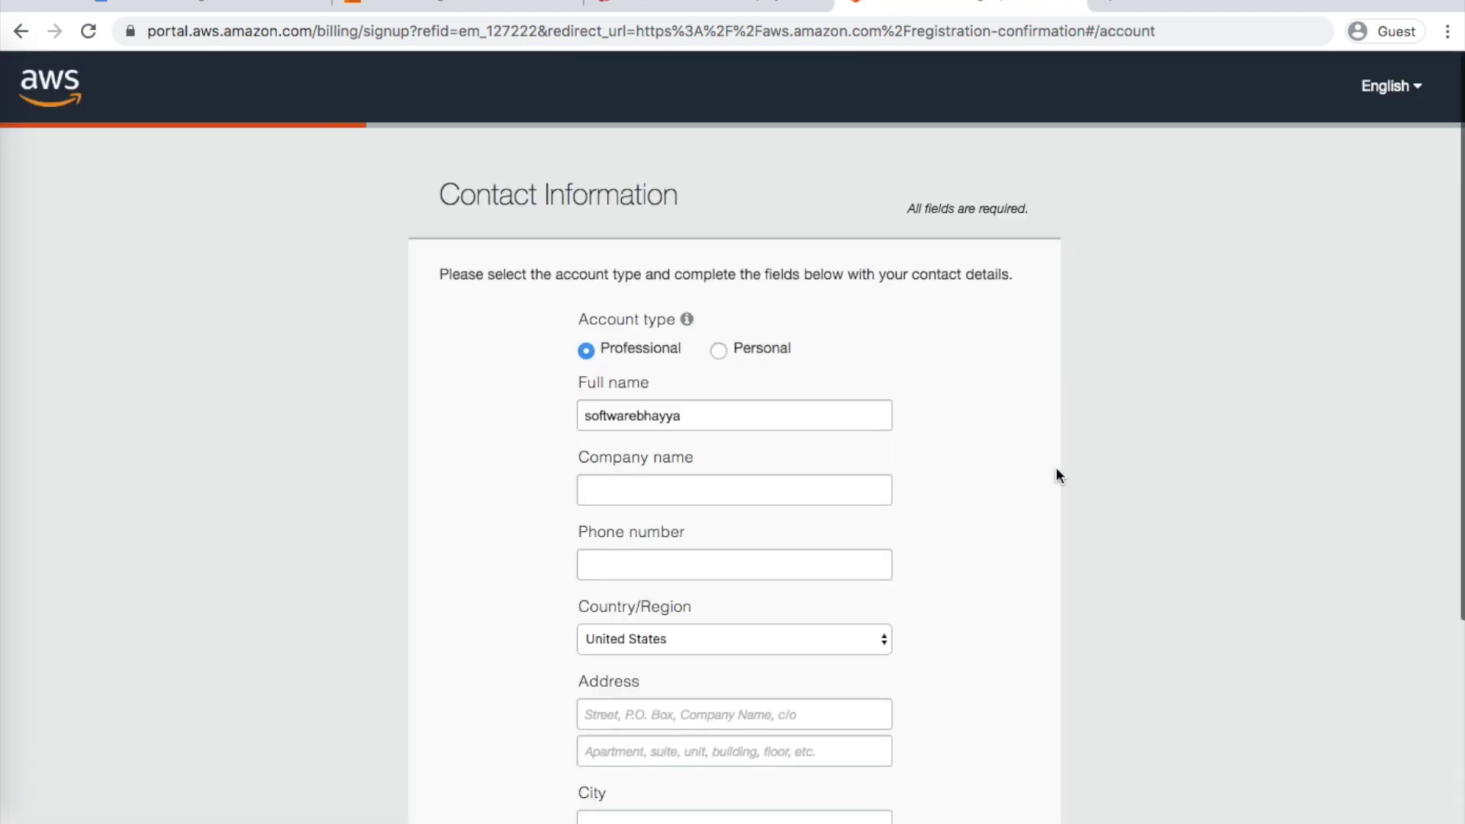
Choose a Personal account, enter the phone number and set the country to India
scroll(1056, 468, down, 1)
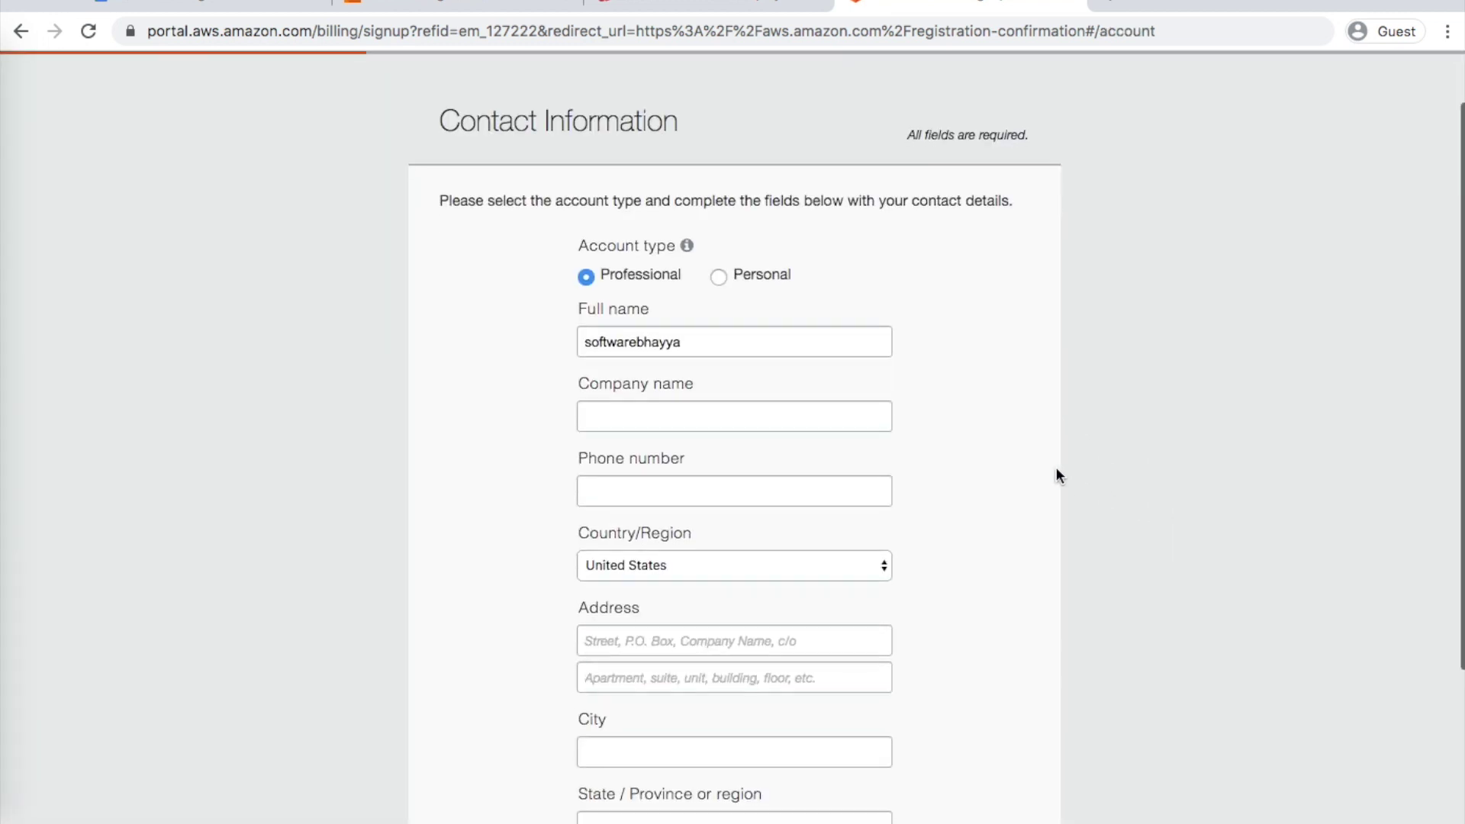
click(722, 277)
scroll(967, 313, down, 1)
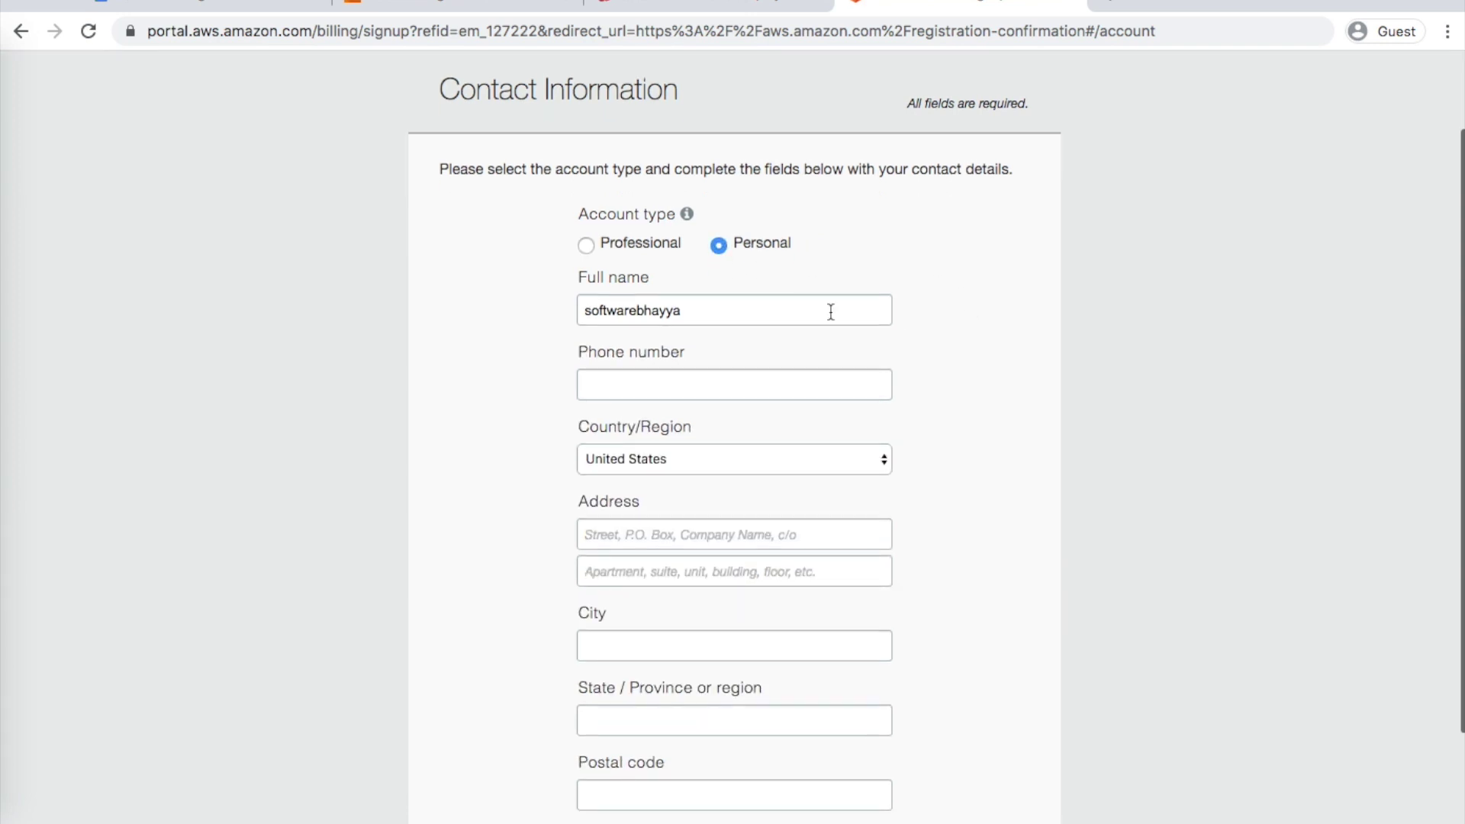
click(697, 379)
text(11111)
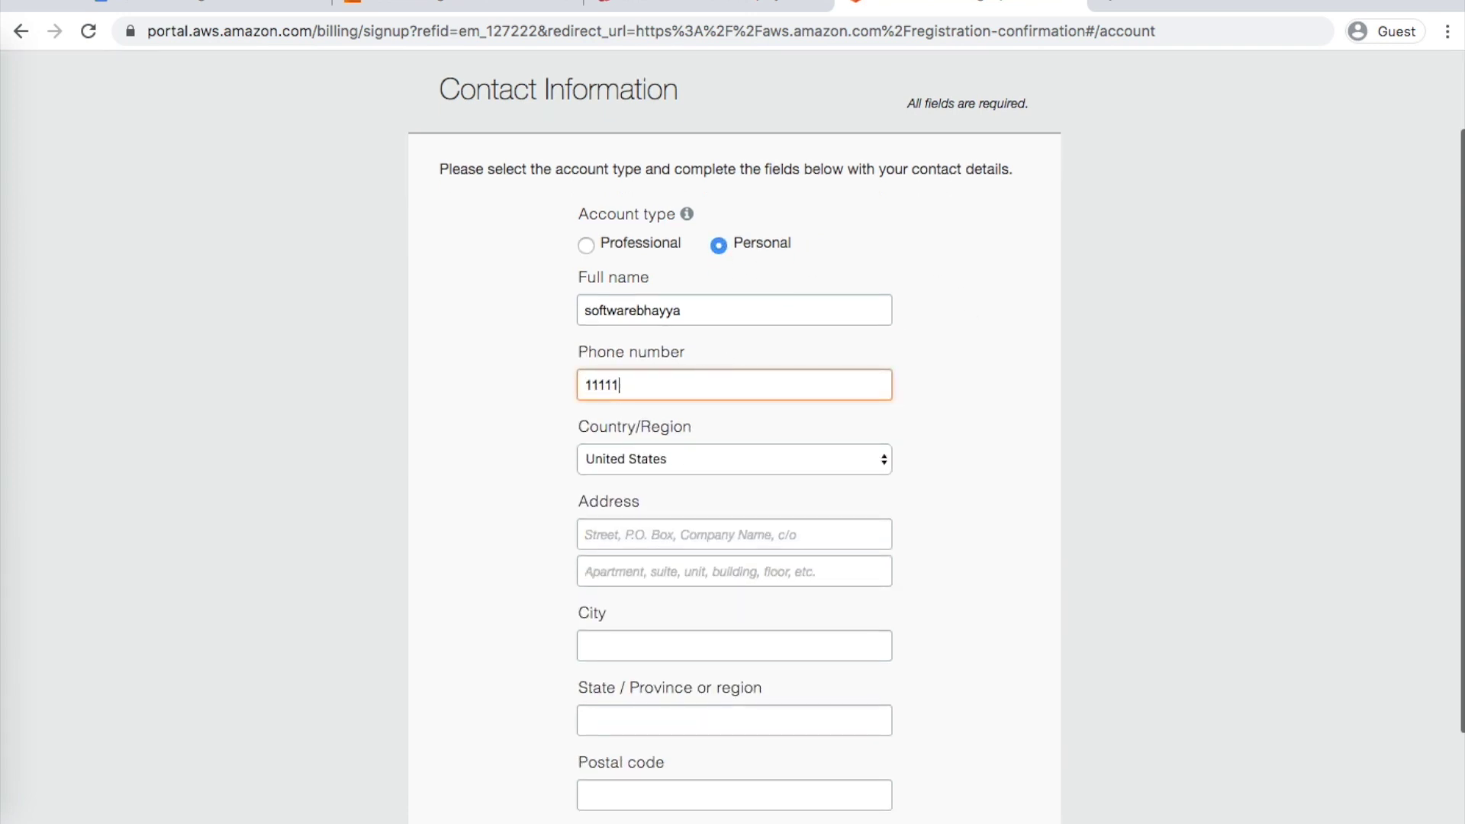
text(1111111)
click(631, 453)
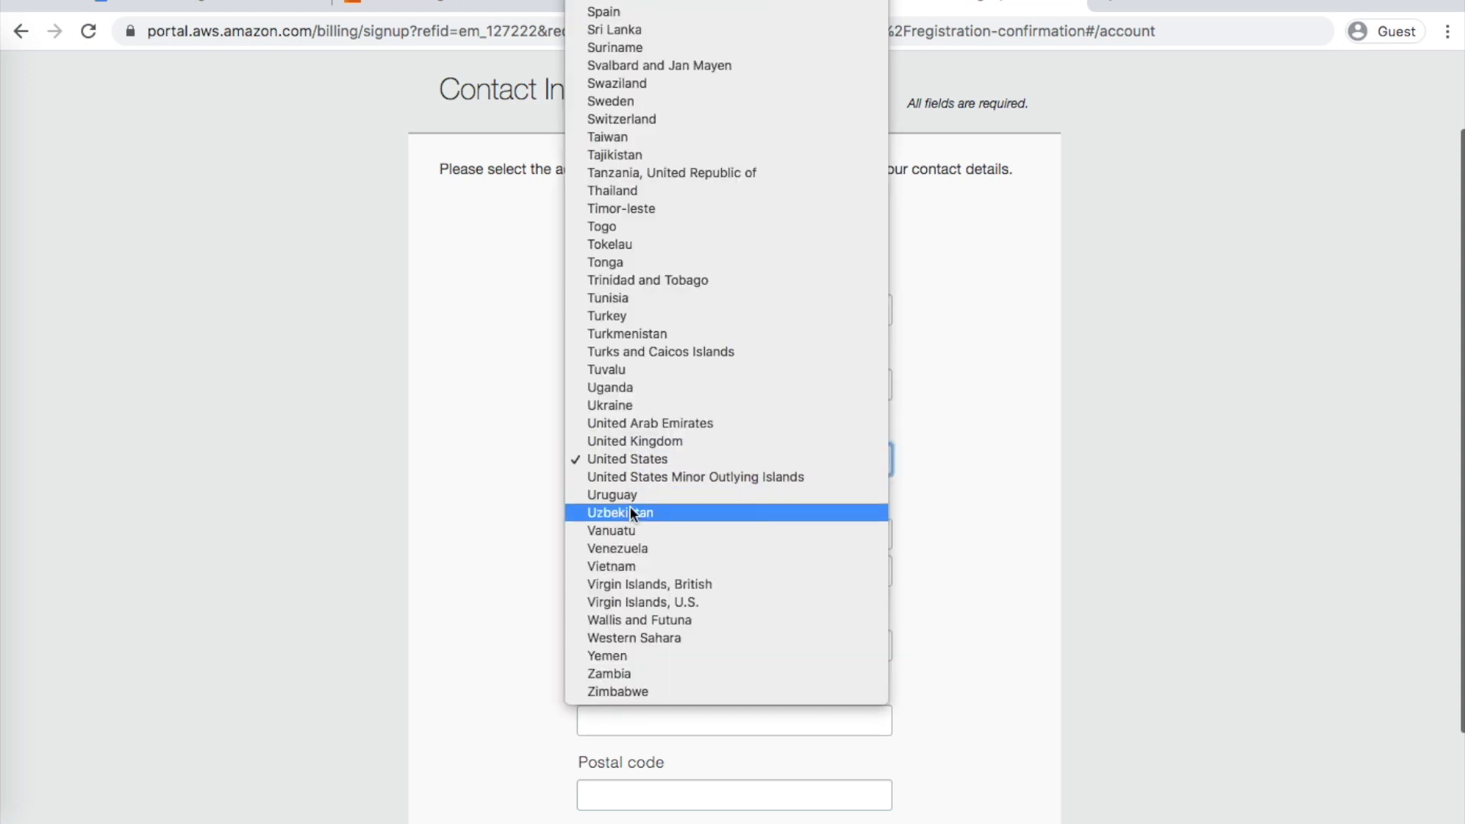
text(in)
key(Return)
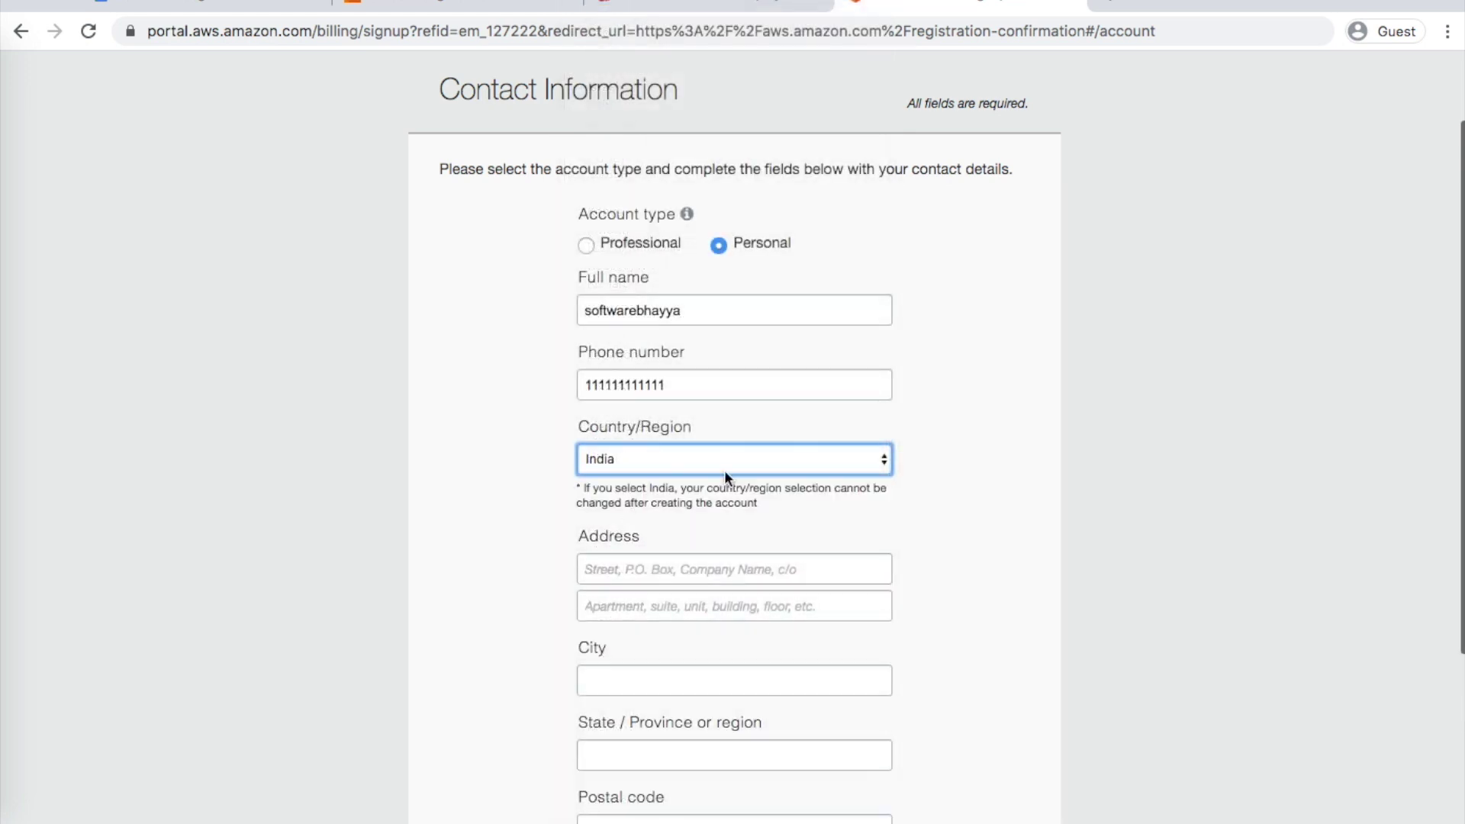
scroll(1013, 489, down, 3)
click(721, 285)
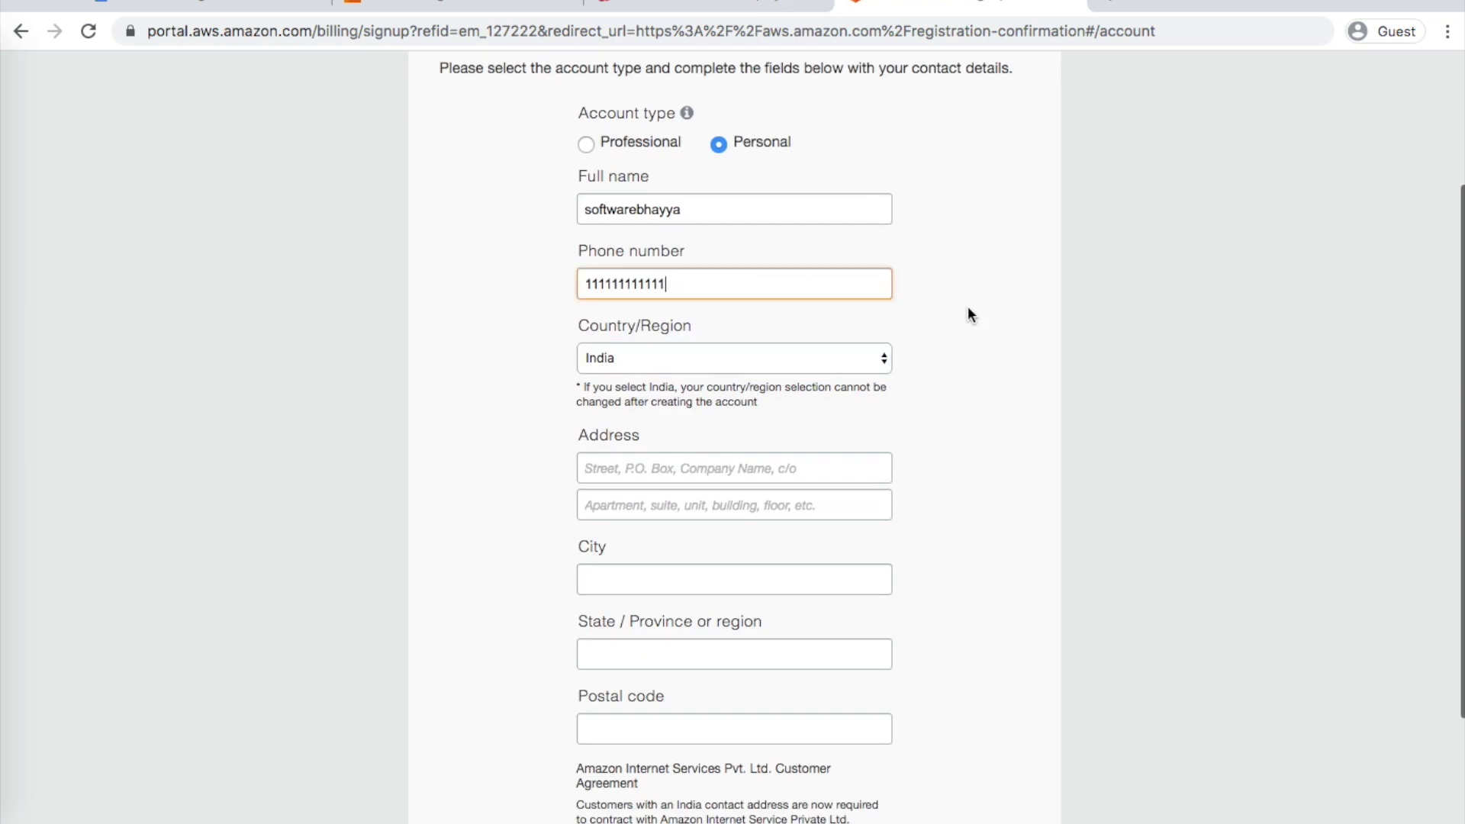
Fill in the address lines and postal code, accept the AISPL agreement and create the account
scroll(968, 314, down, 2)
click(668, 381)
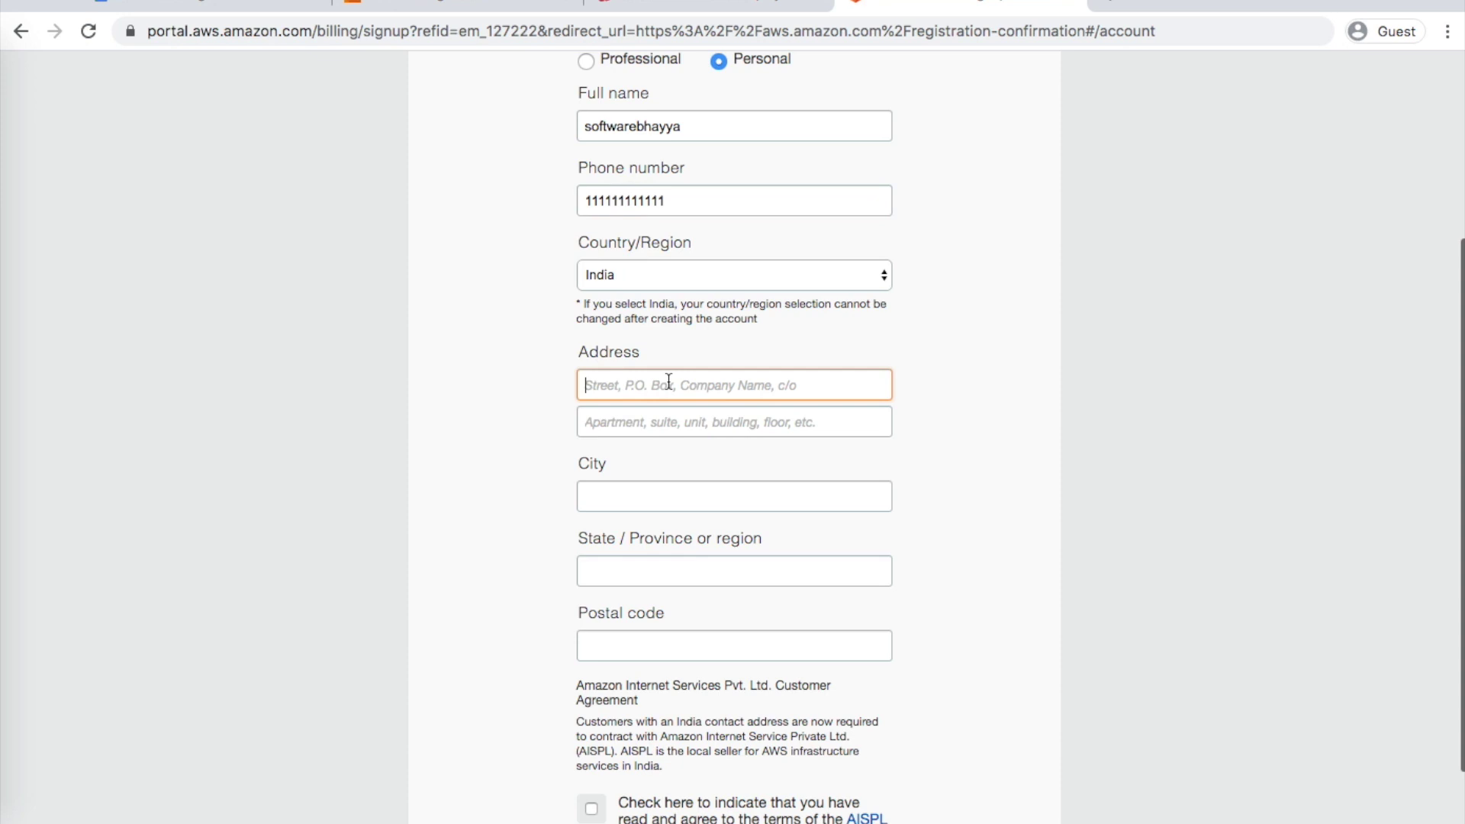
text(secunde)
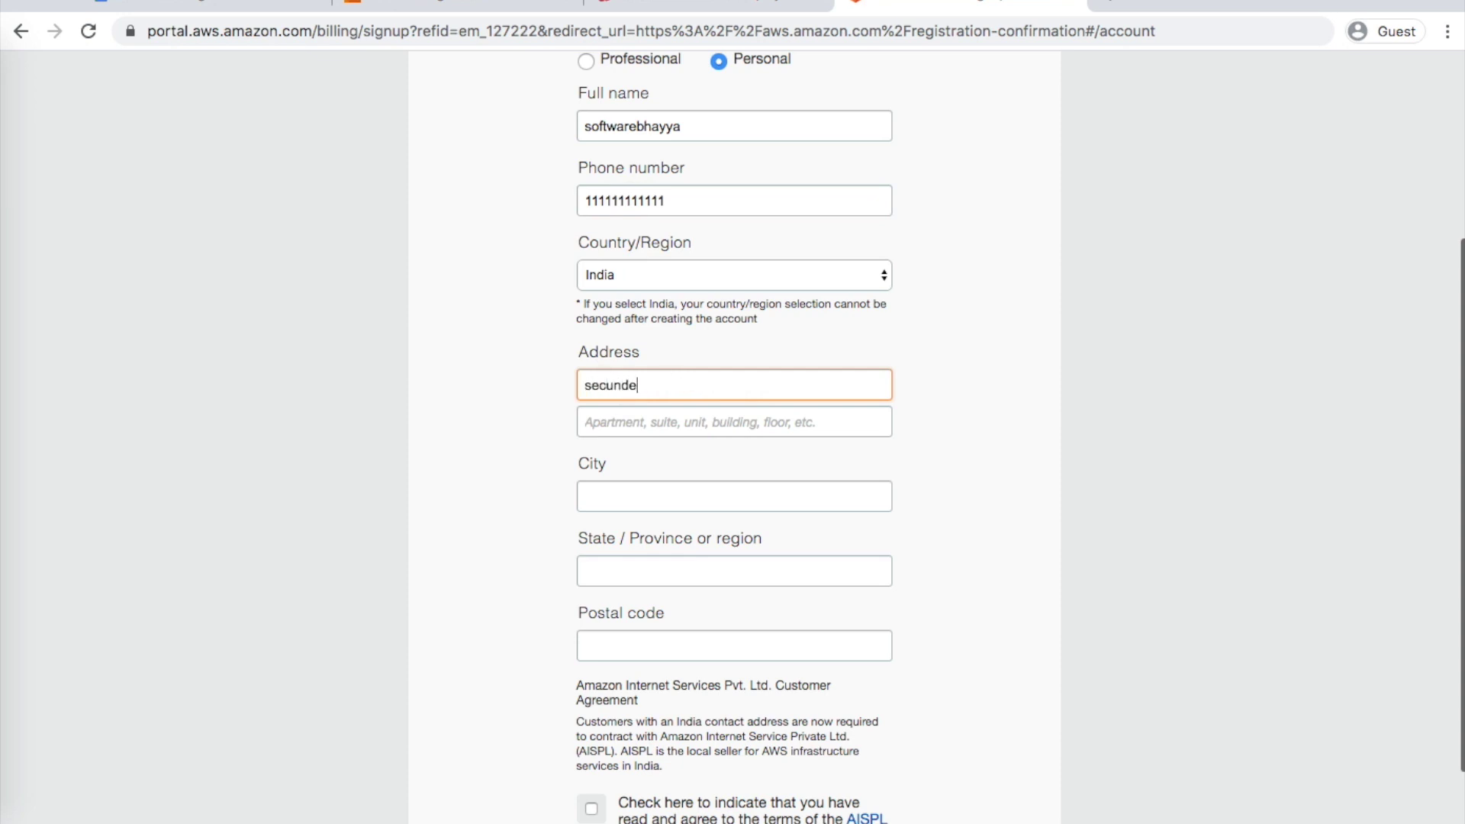
text(rabad)
key(Tab)
text(hyde)
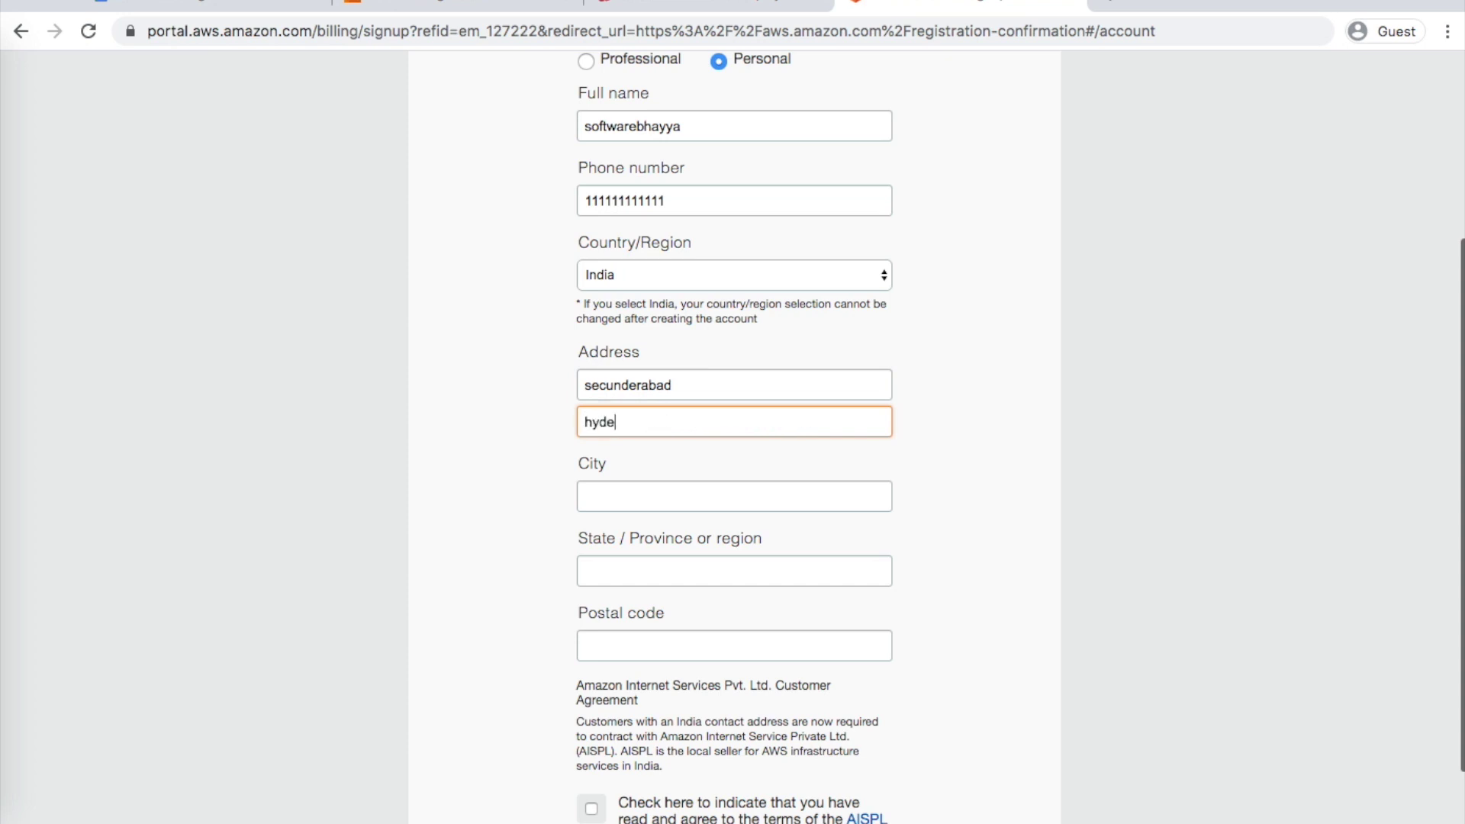
text(rabad)
click(644, 502)
text(hyderabad)
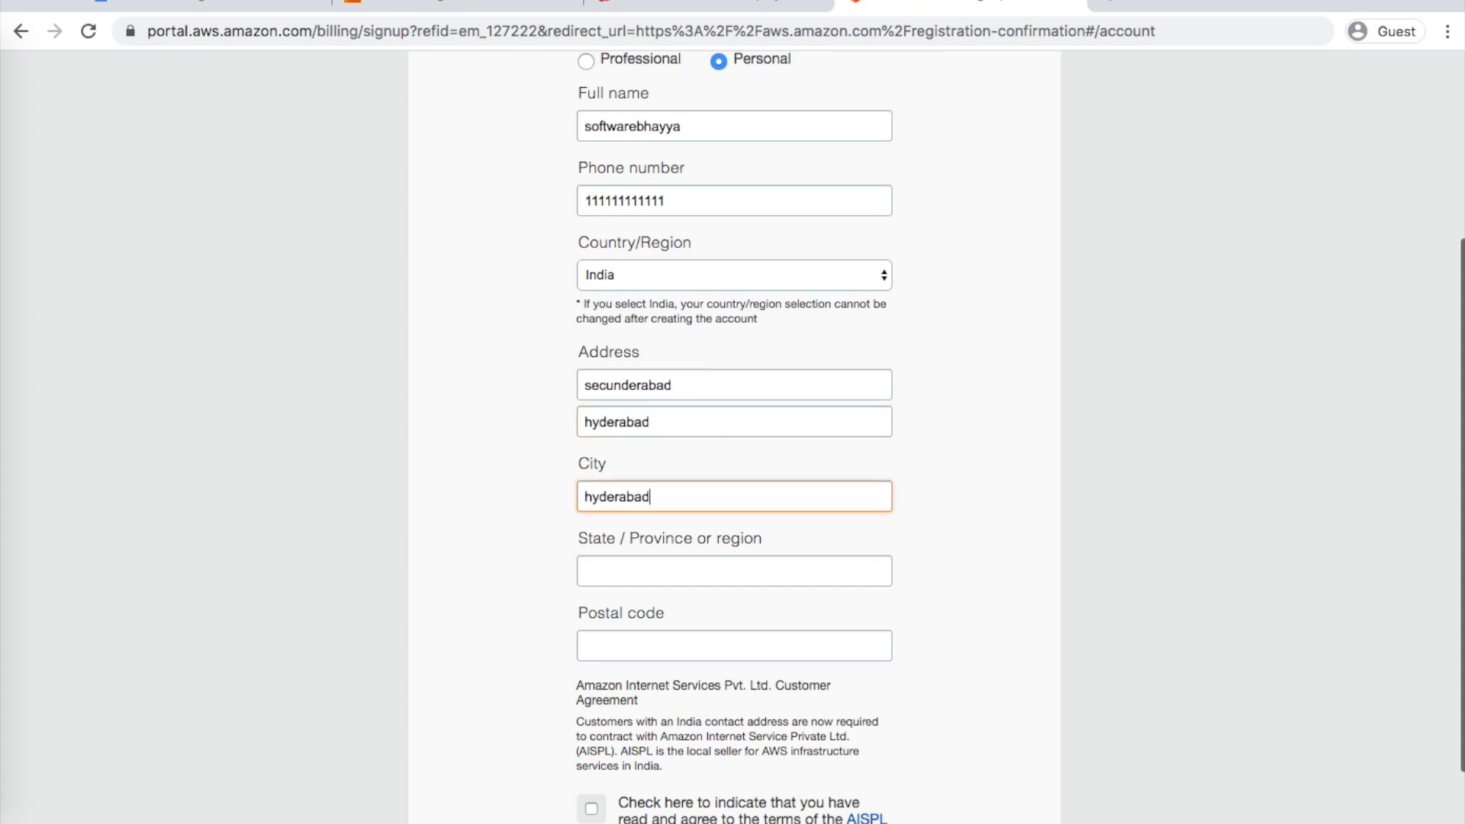
scroll(654, 546, down, 1)
click(654, 548)
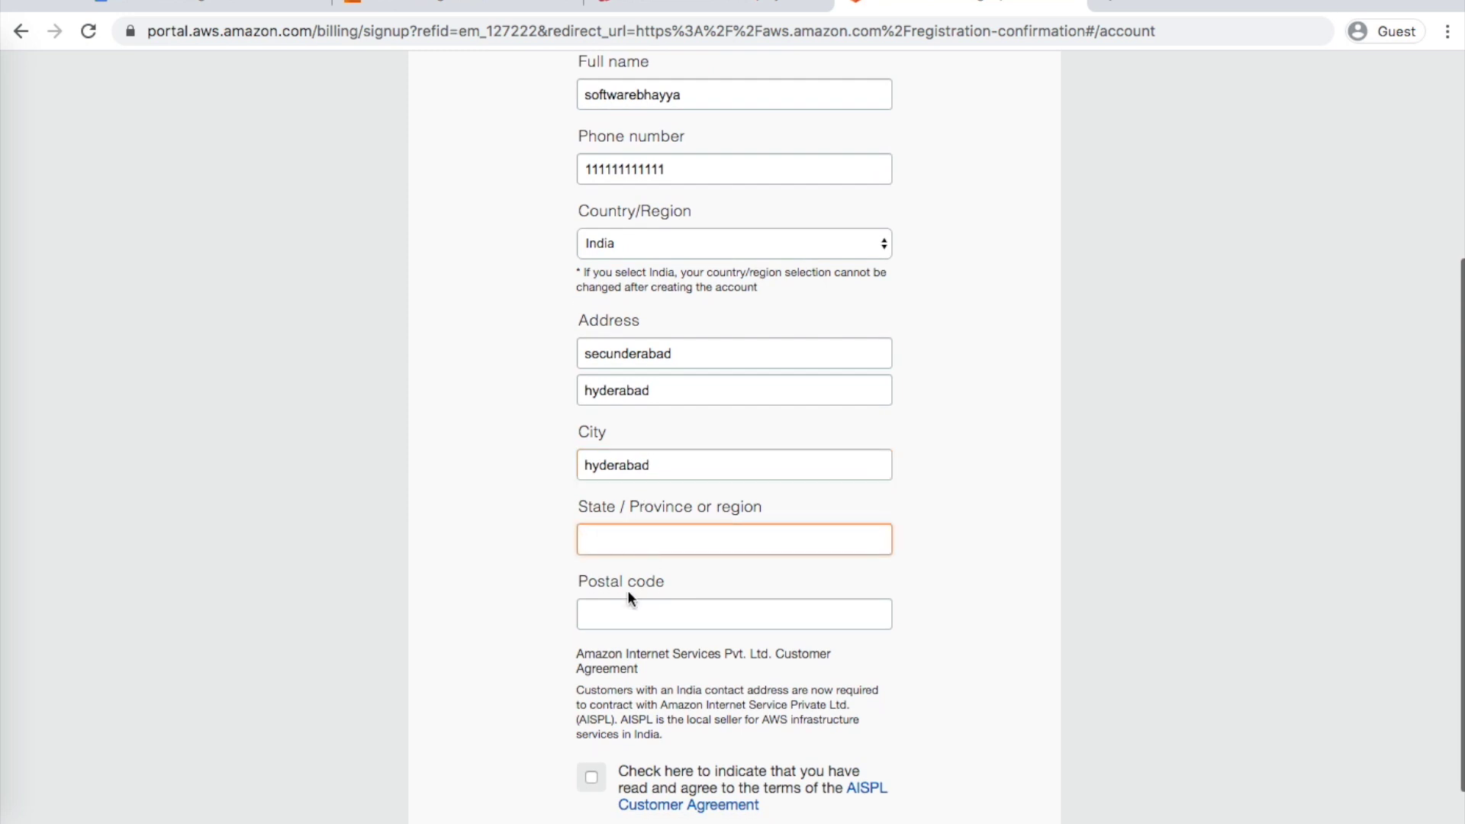
click(622, 611)
text(500018)
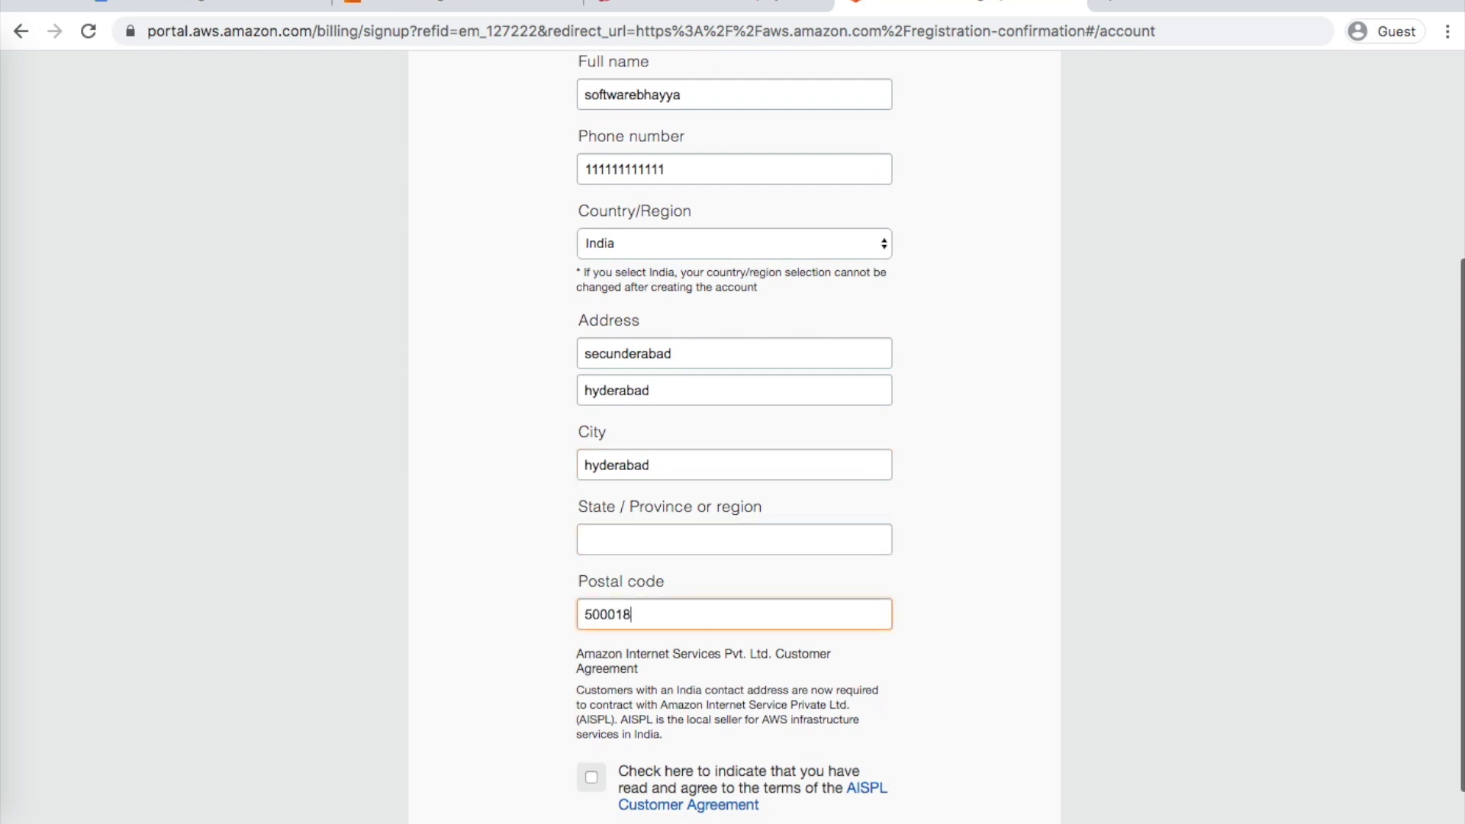
scroll(734, 435, down, 2)
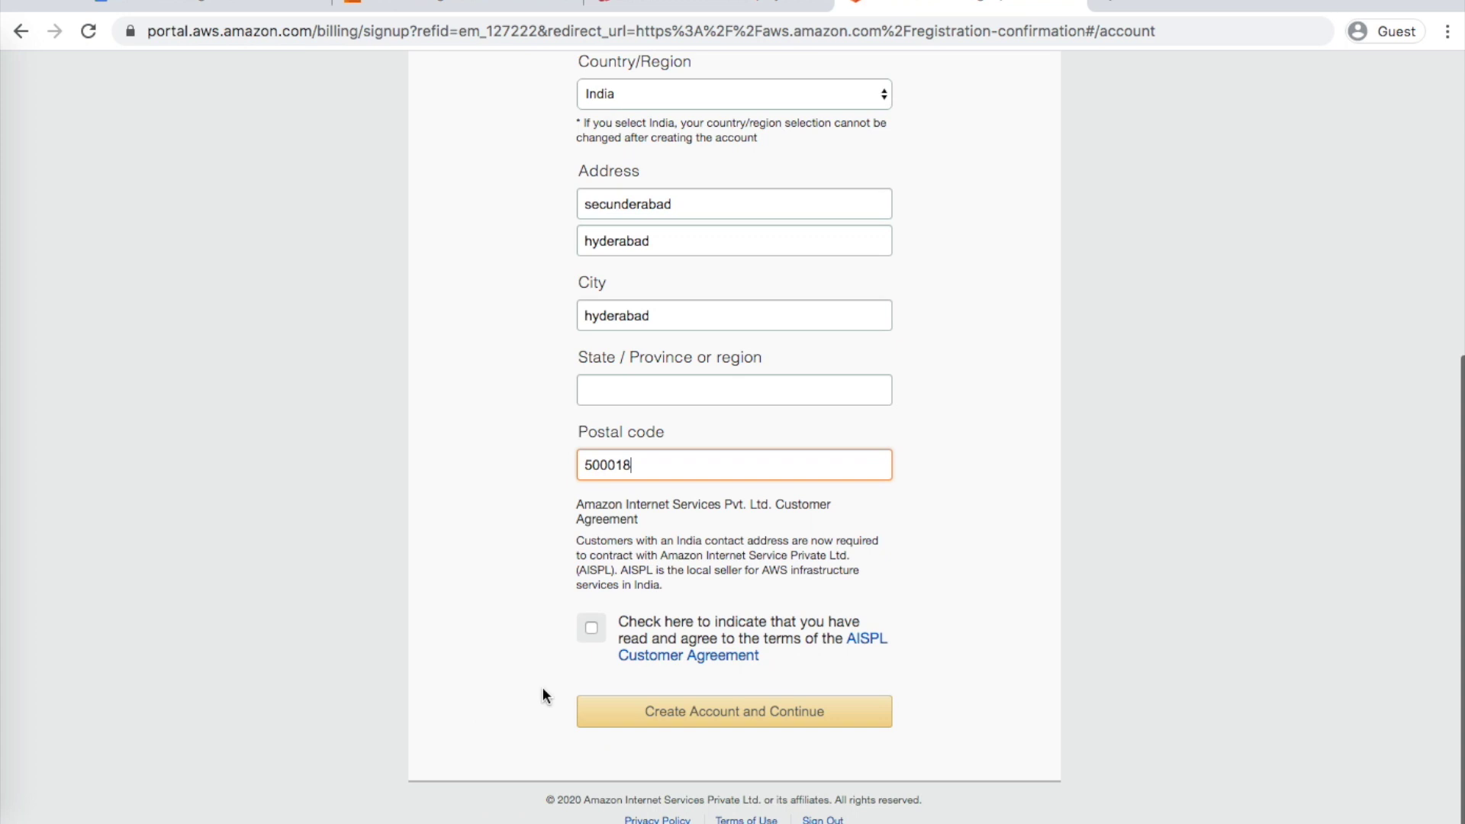
click(589, 628)
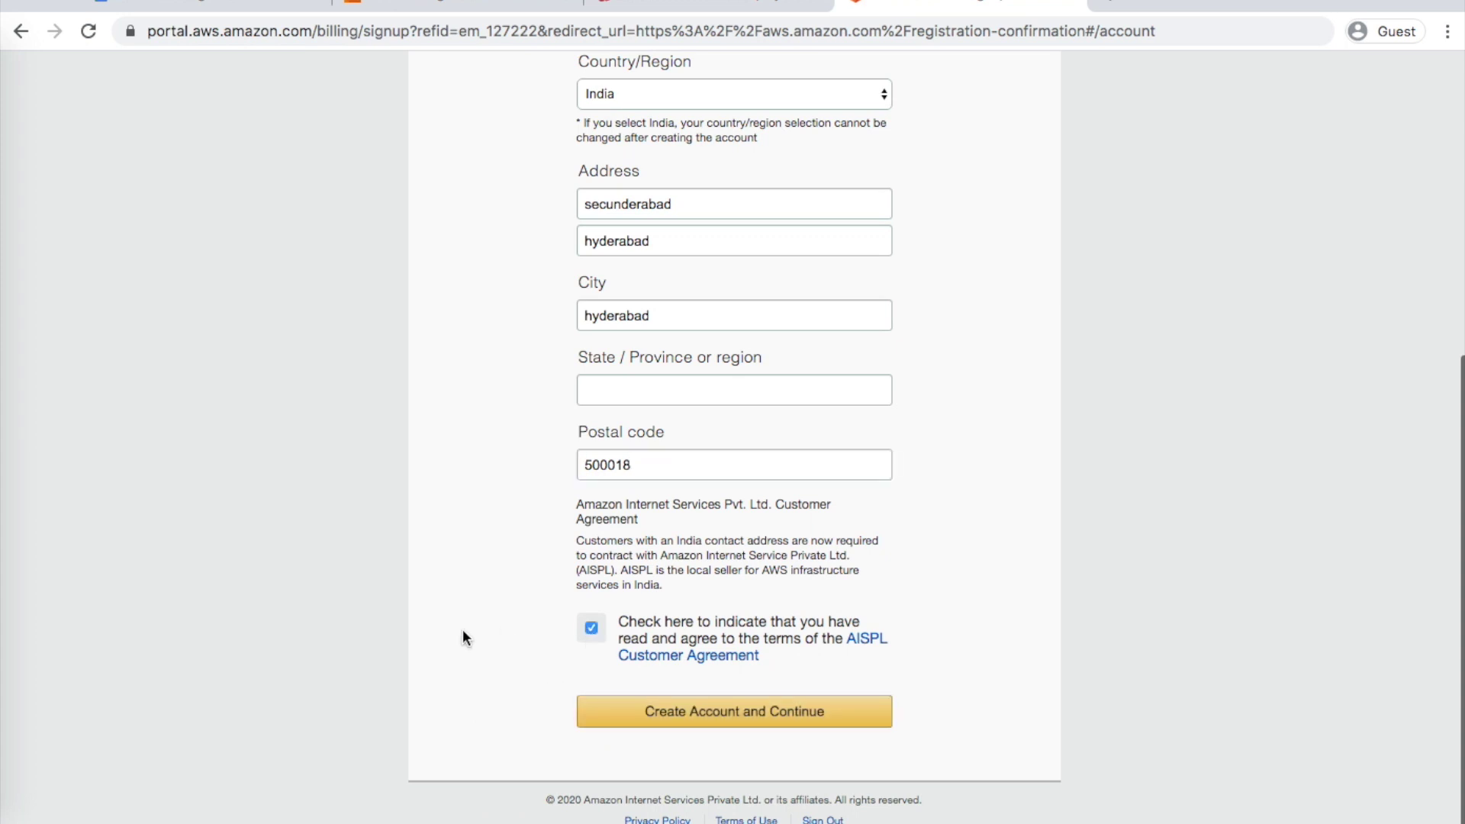
click(681, 711)
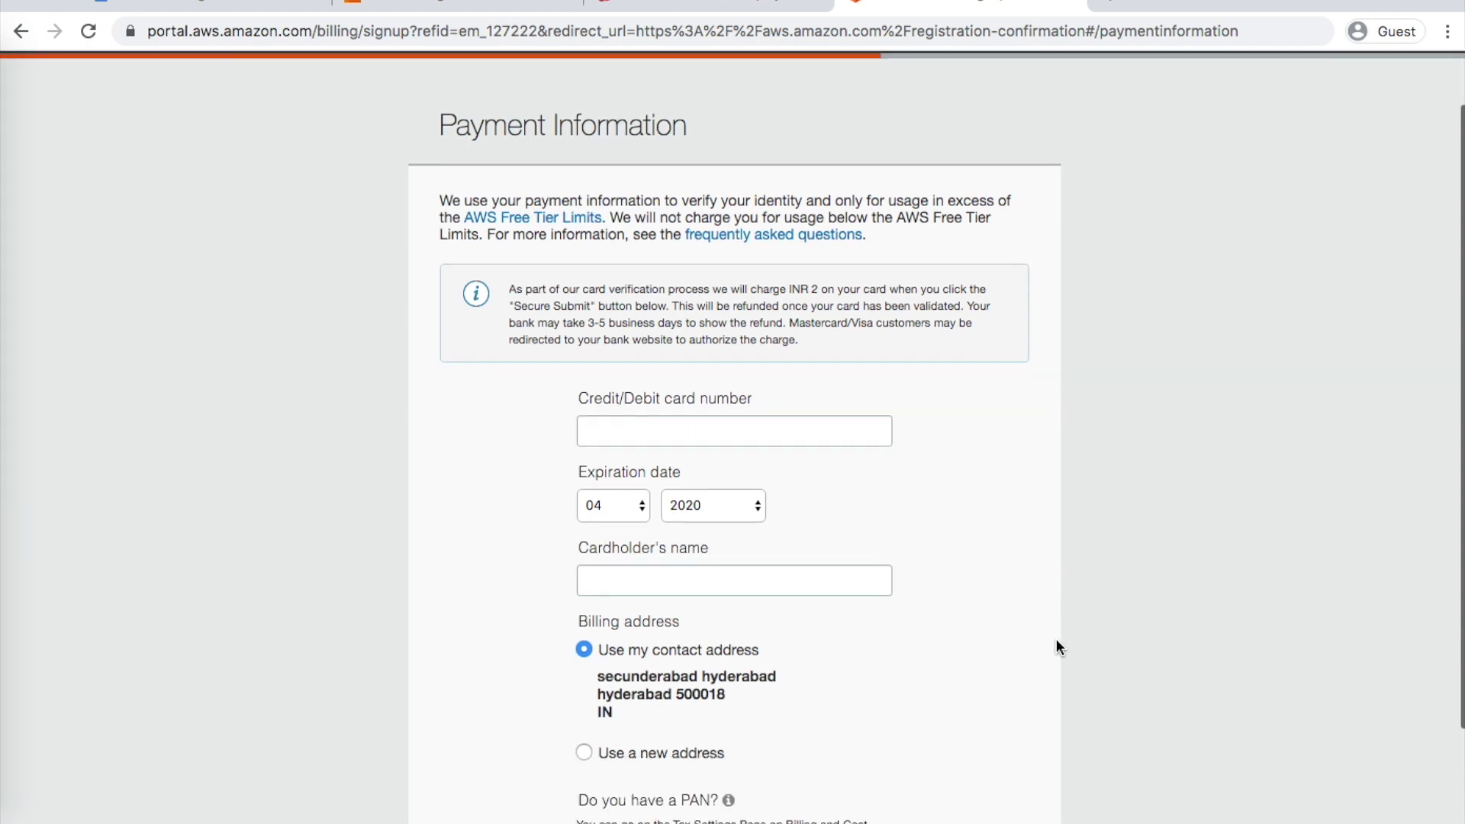
Leave the card number empty and answer No to having a PAN
scroll(1021, 527, down, 2)
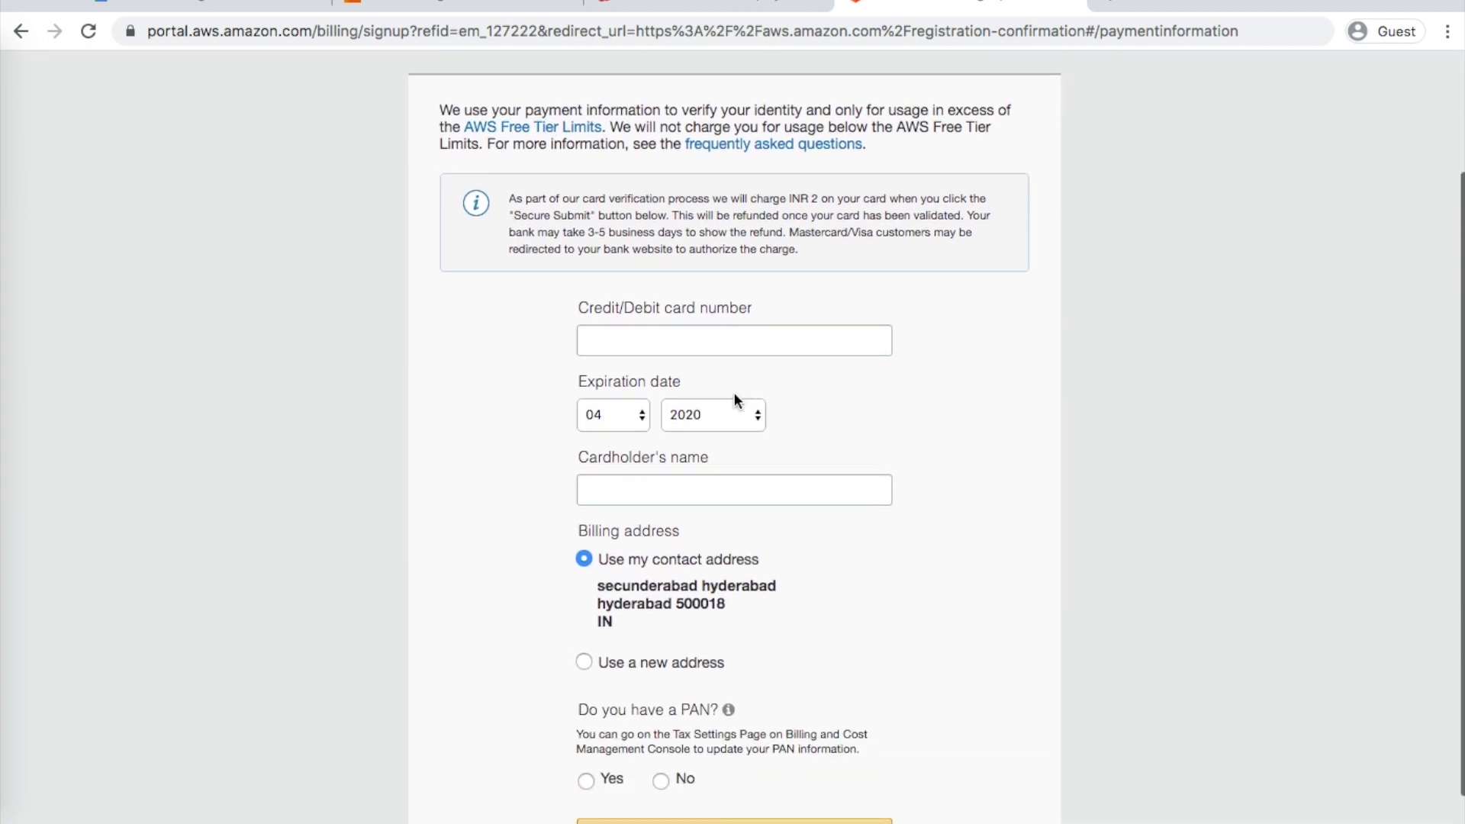
click(666, 341)
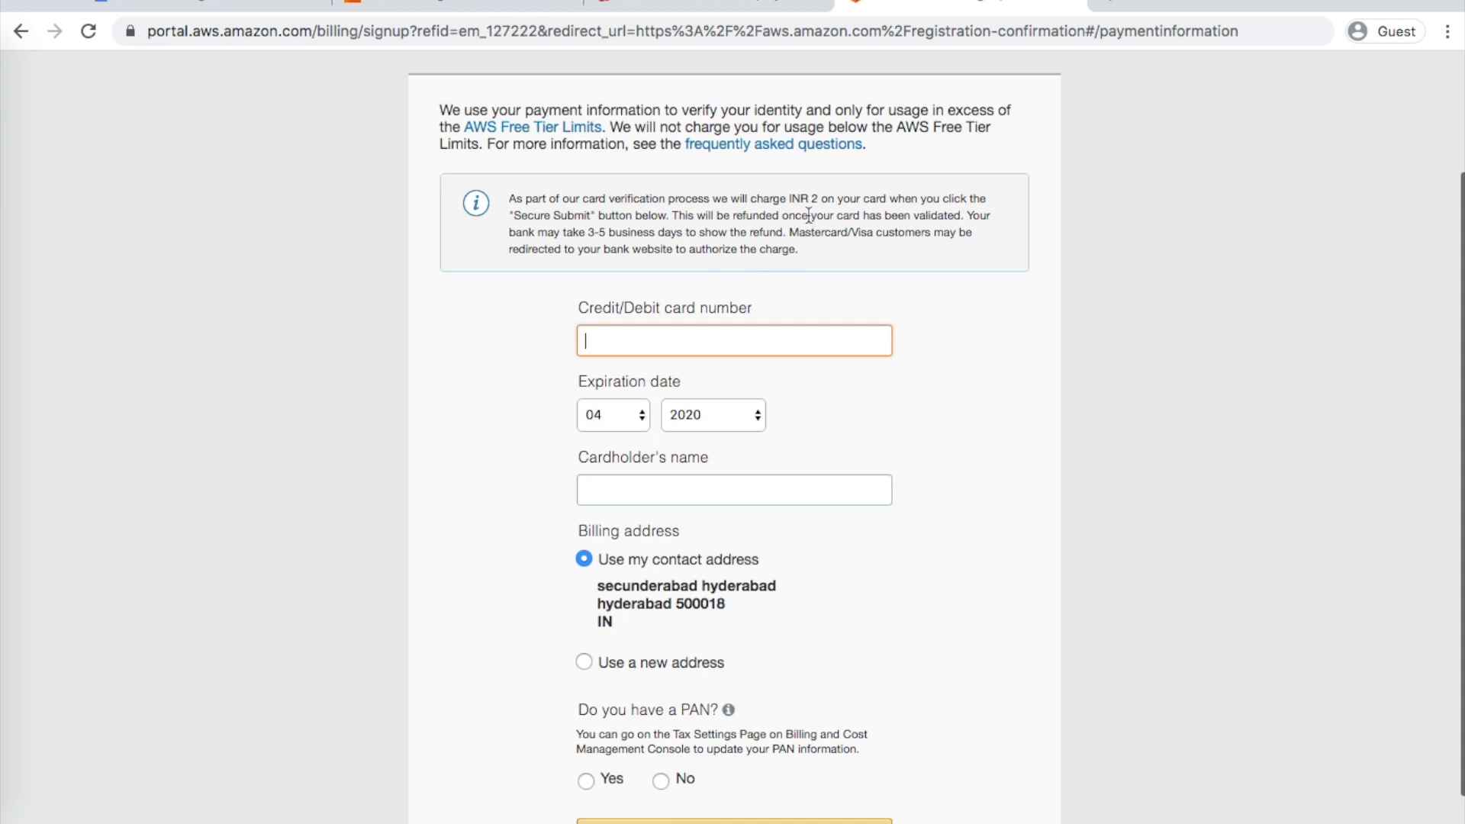
click(871, 195)
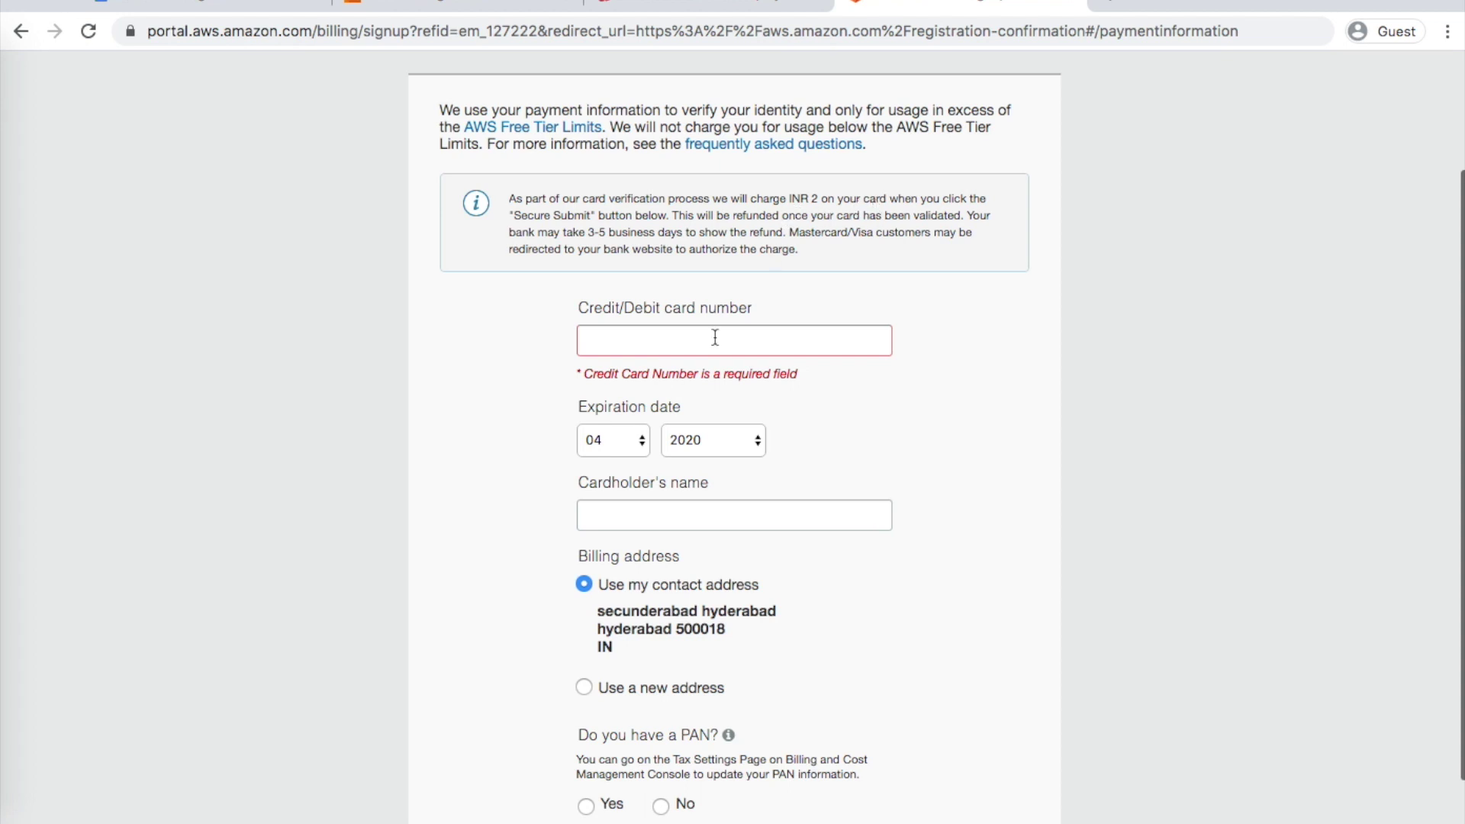
scroll(844, 393, down, 2)
click(661, 656)
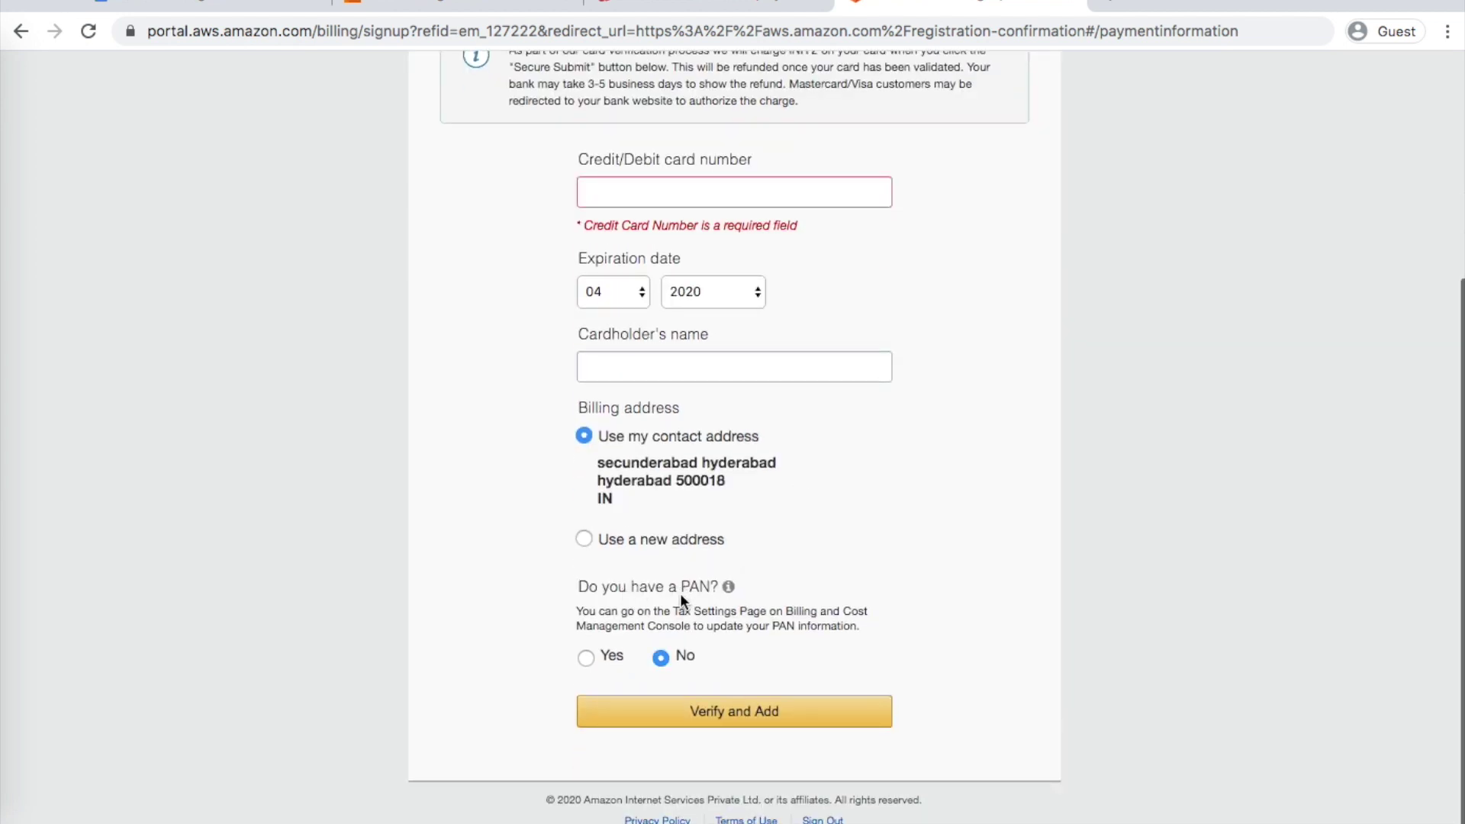
Review the payment page, then return to the diagrams.net comparison table
scroll(860, 643, down, 1)
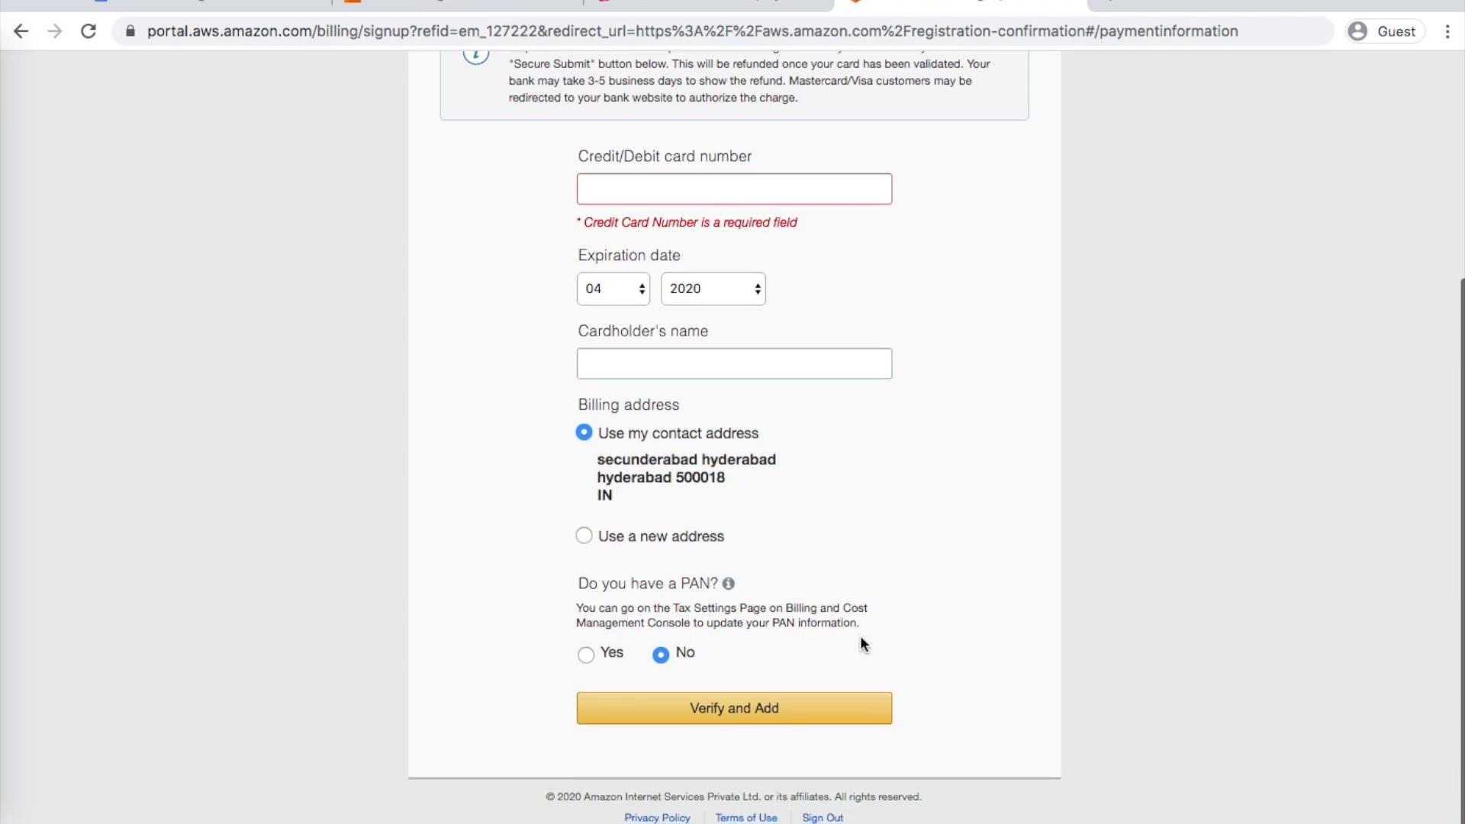
scroll(807, 668, up, 1)
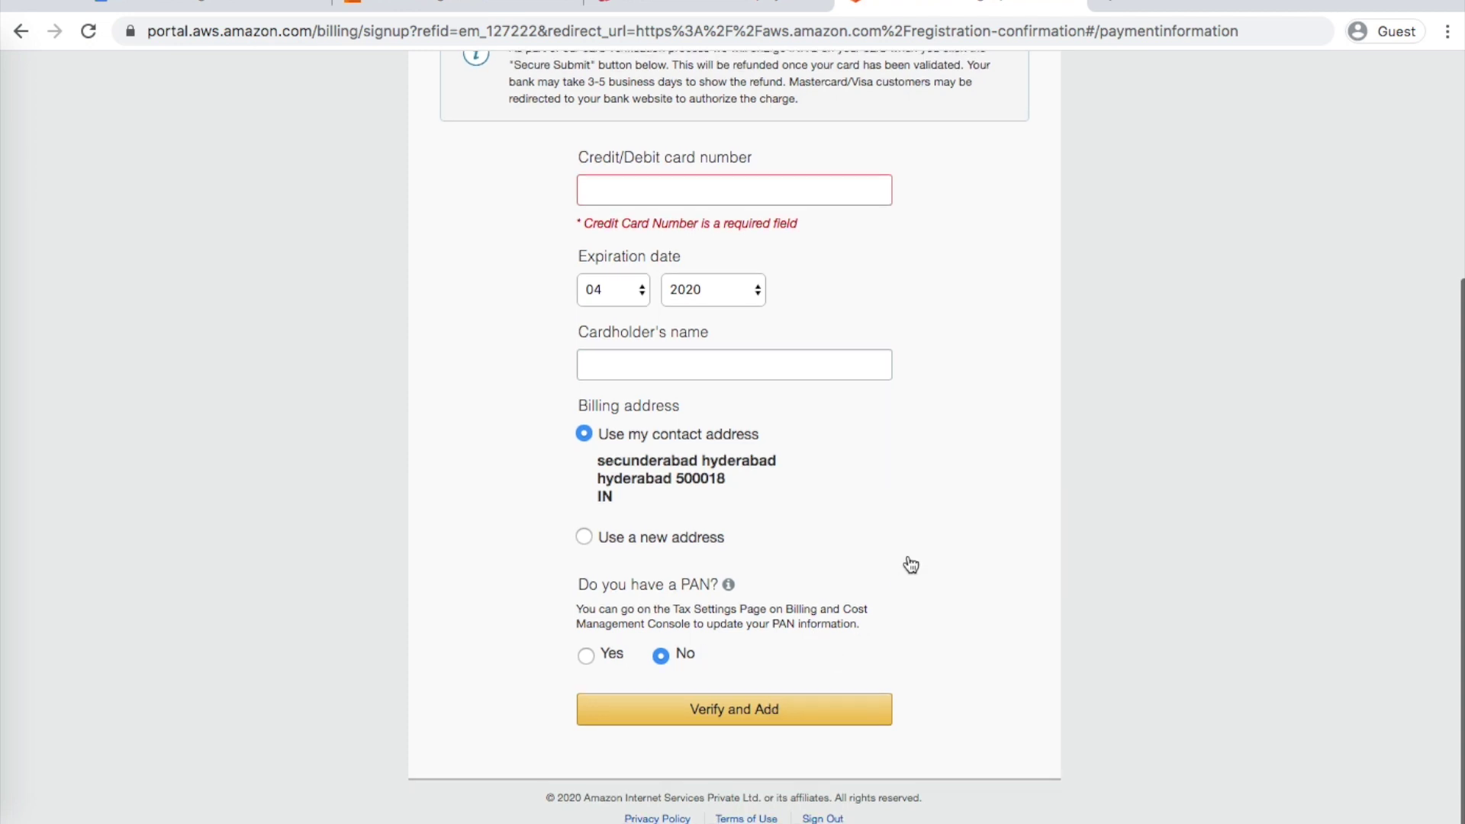
scroll(956, 522, up, 1)
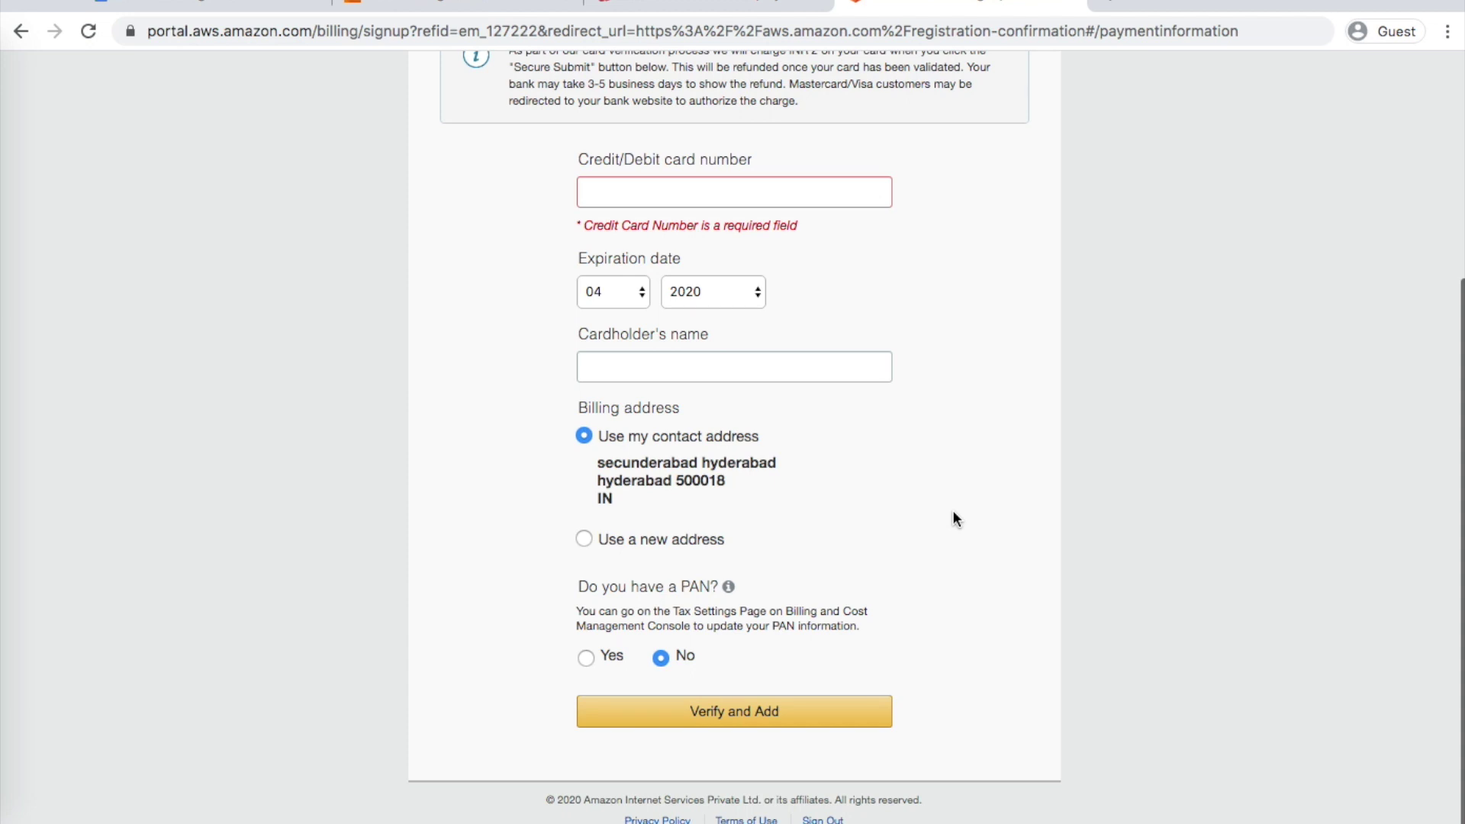
scroll(956, 519, up, 3)
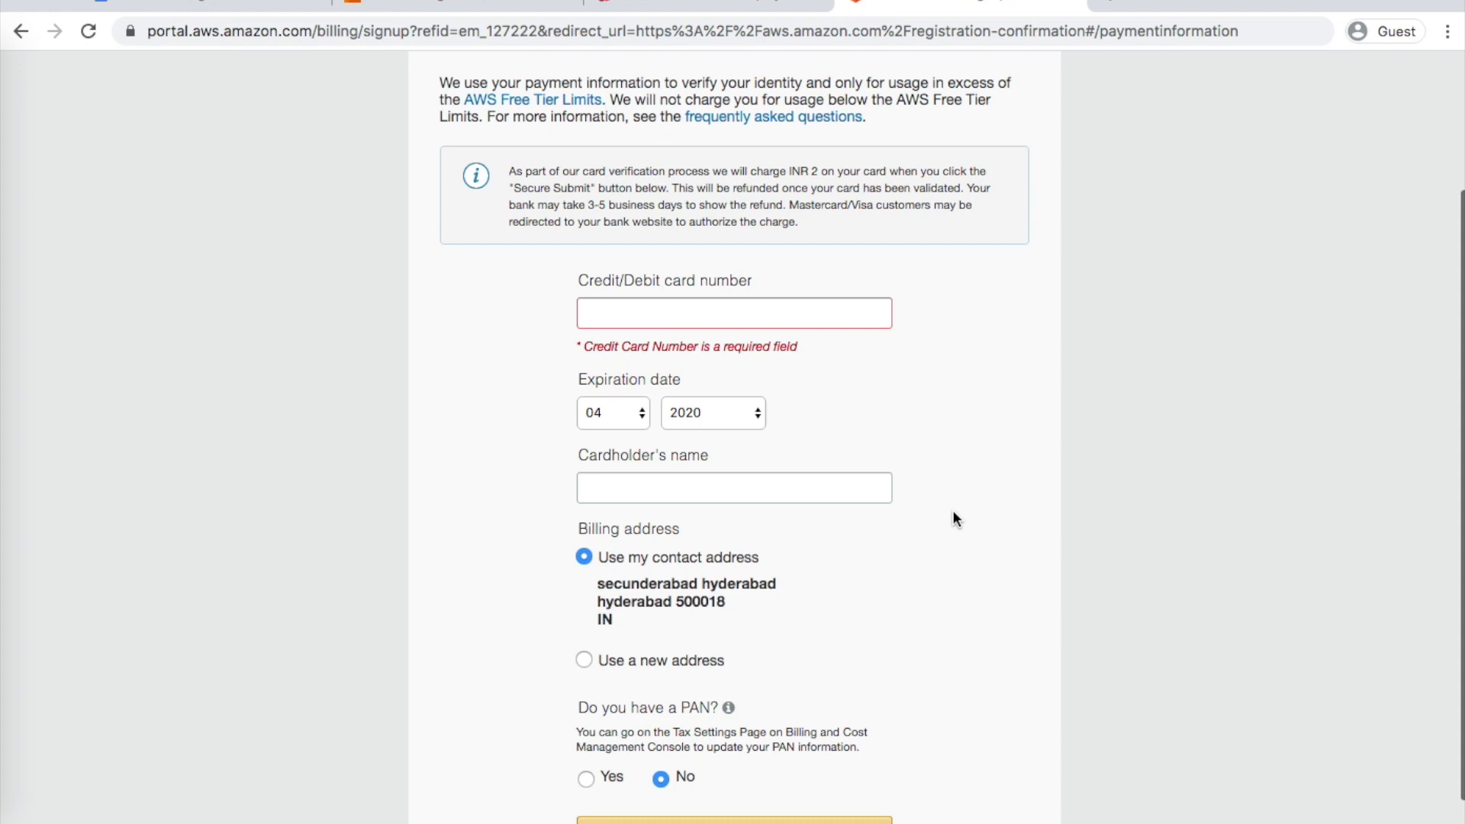
scroll(957, 519, up, 5)
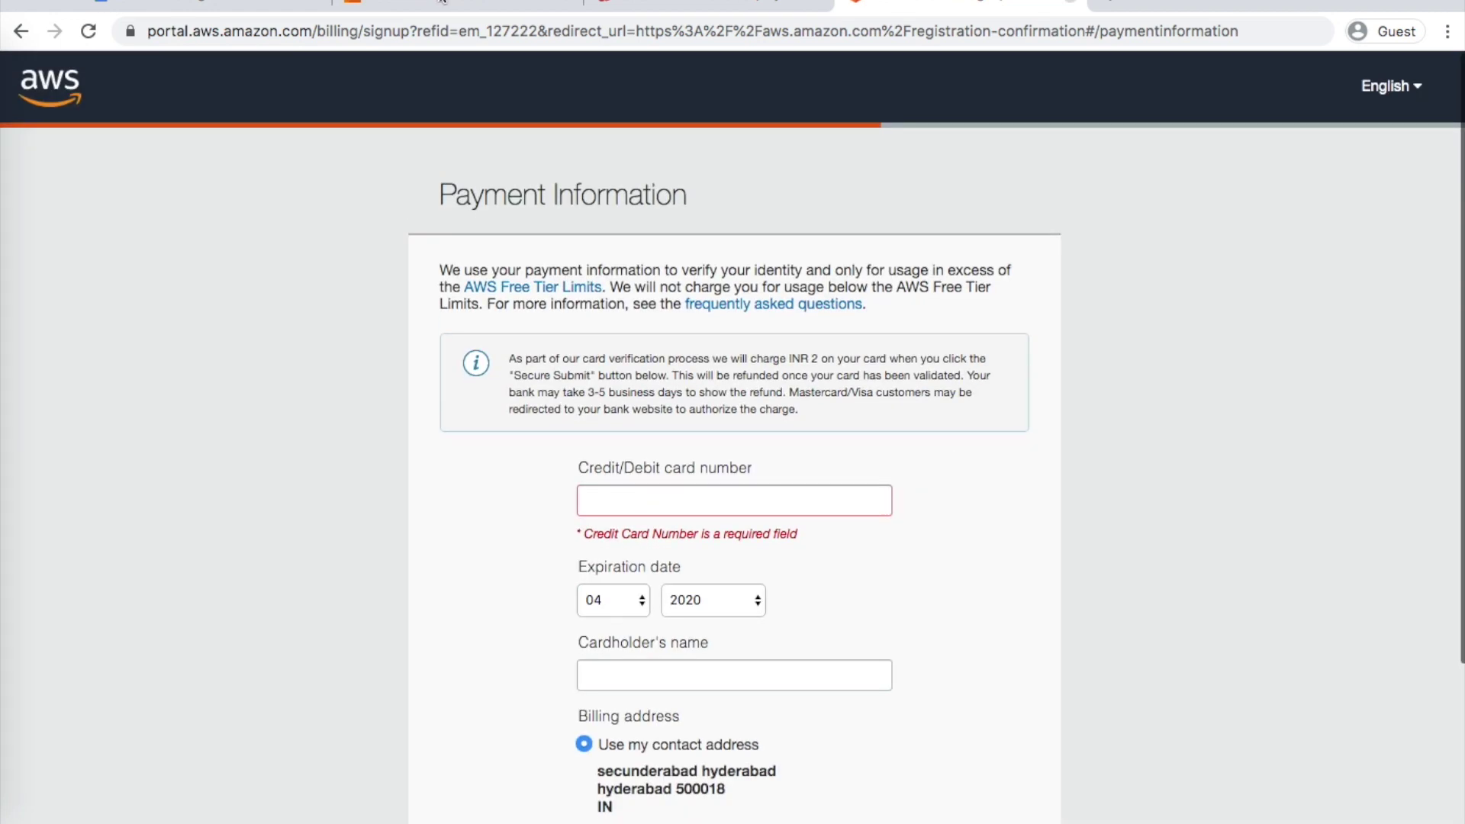
click(452, 4)
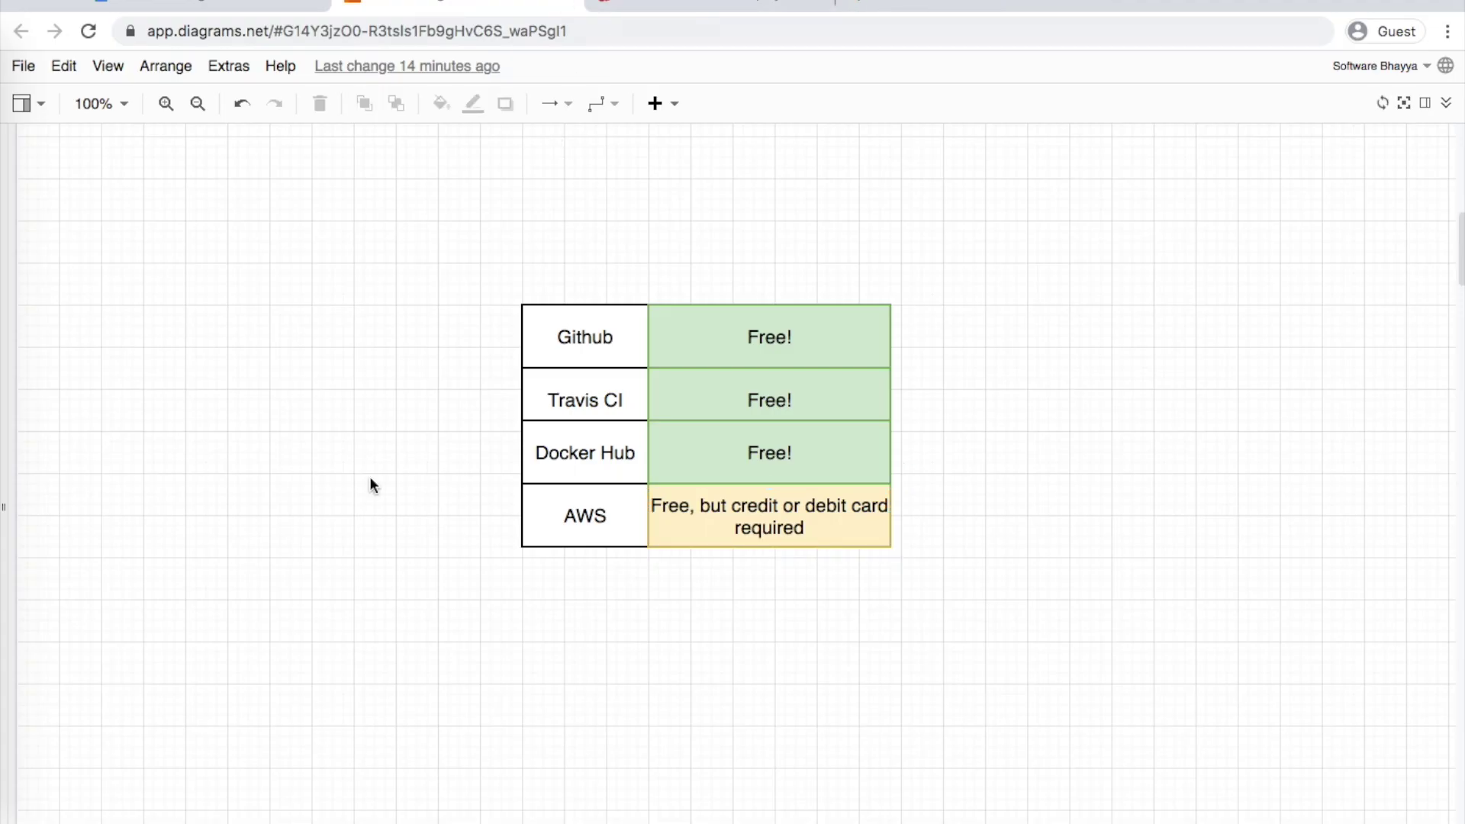